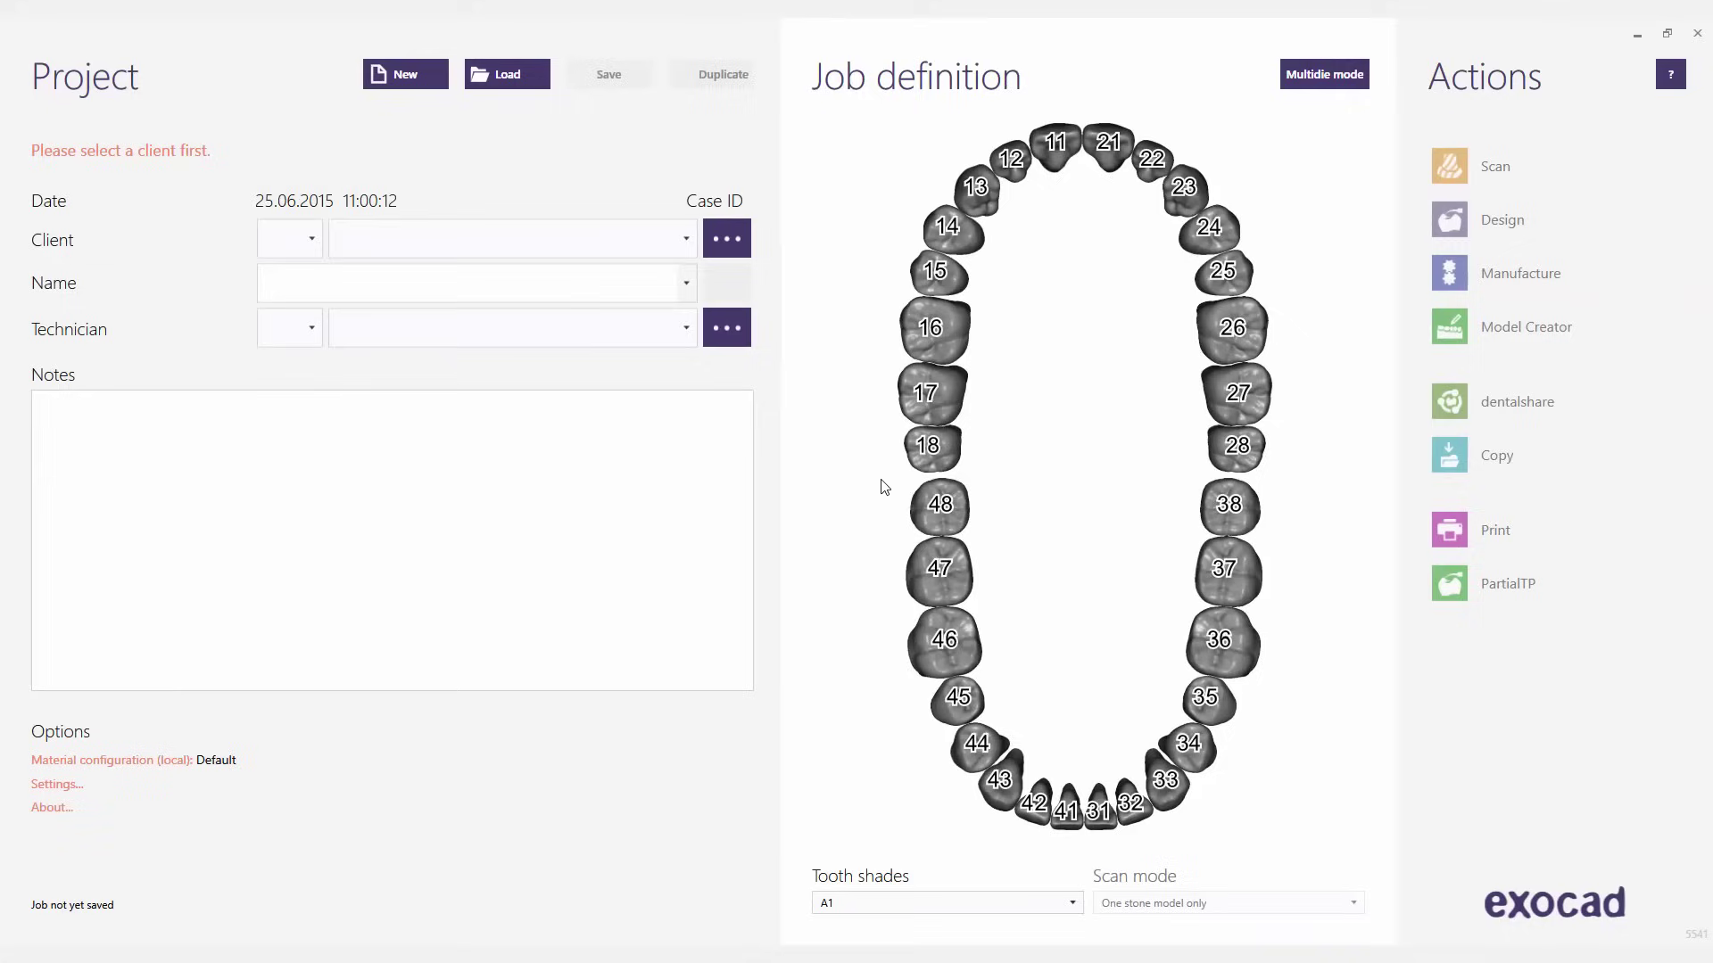
- Set client and technician to Default and enter the patient's name
{"action": "left_click", "coordinate": [686, 242]}
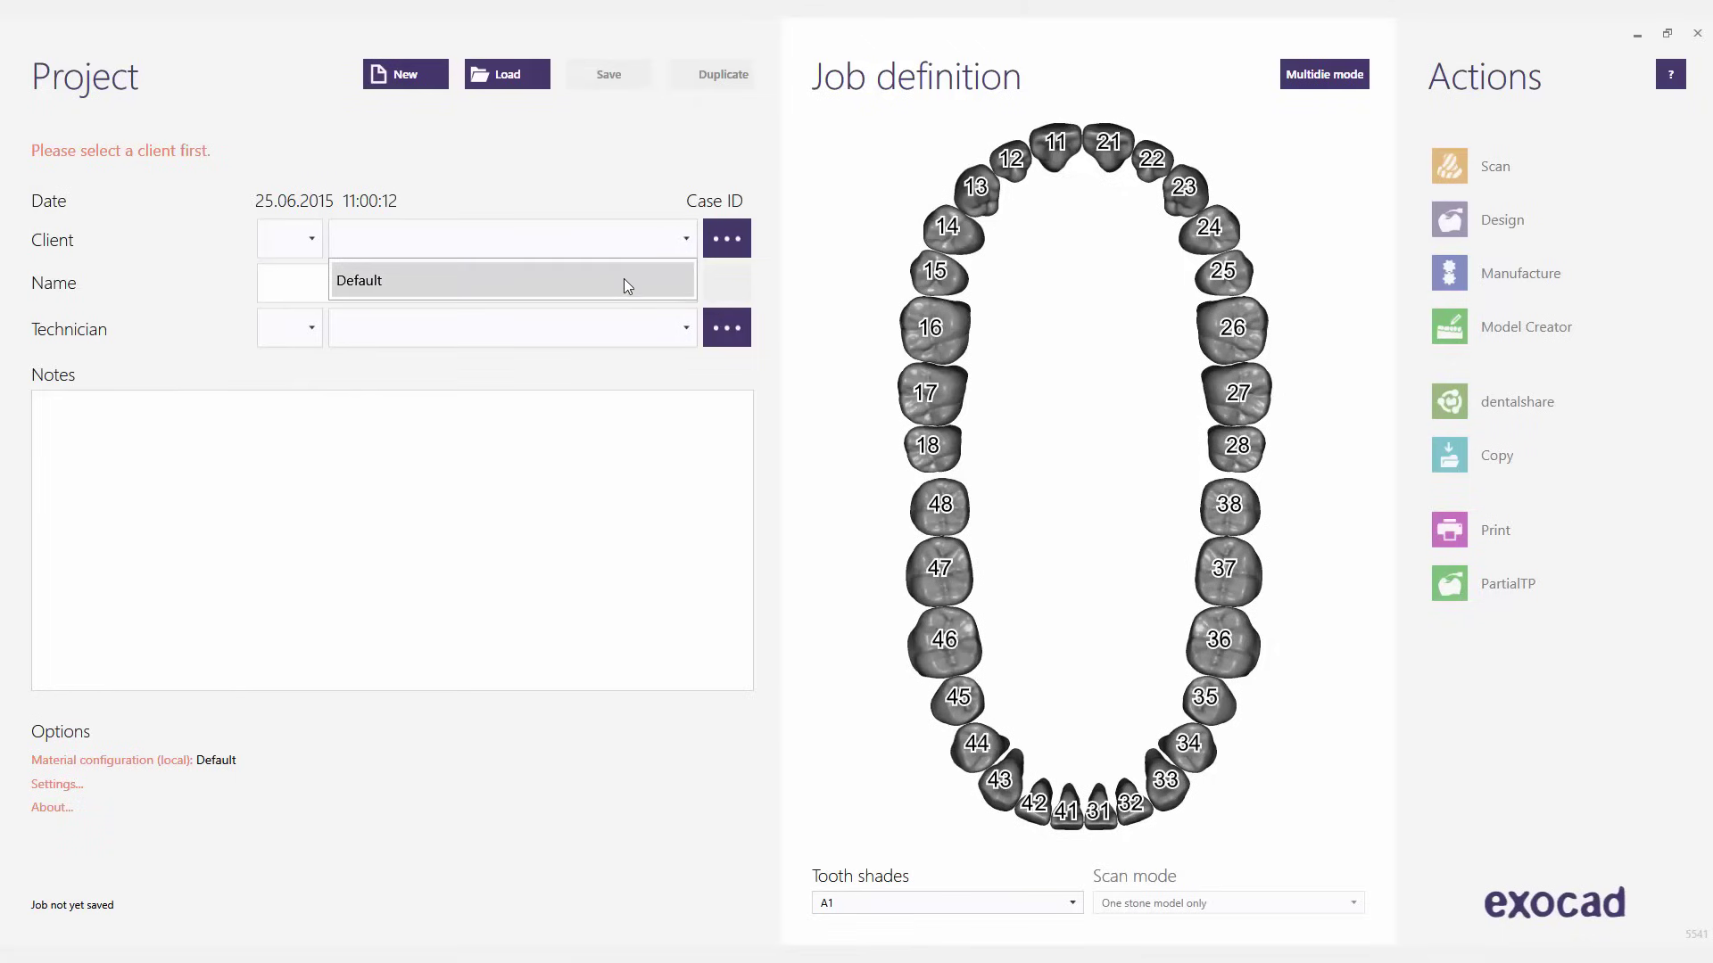
{"action": "left_click", "coordinate": [627, 283]}
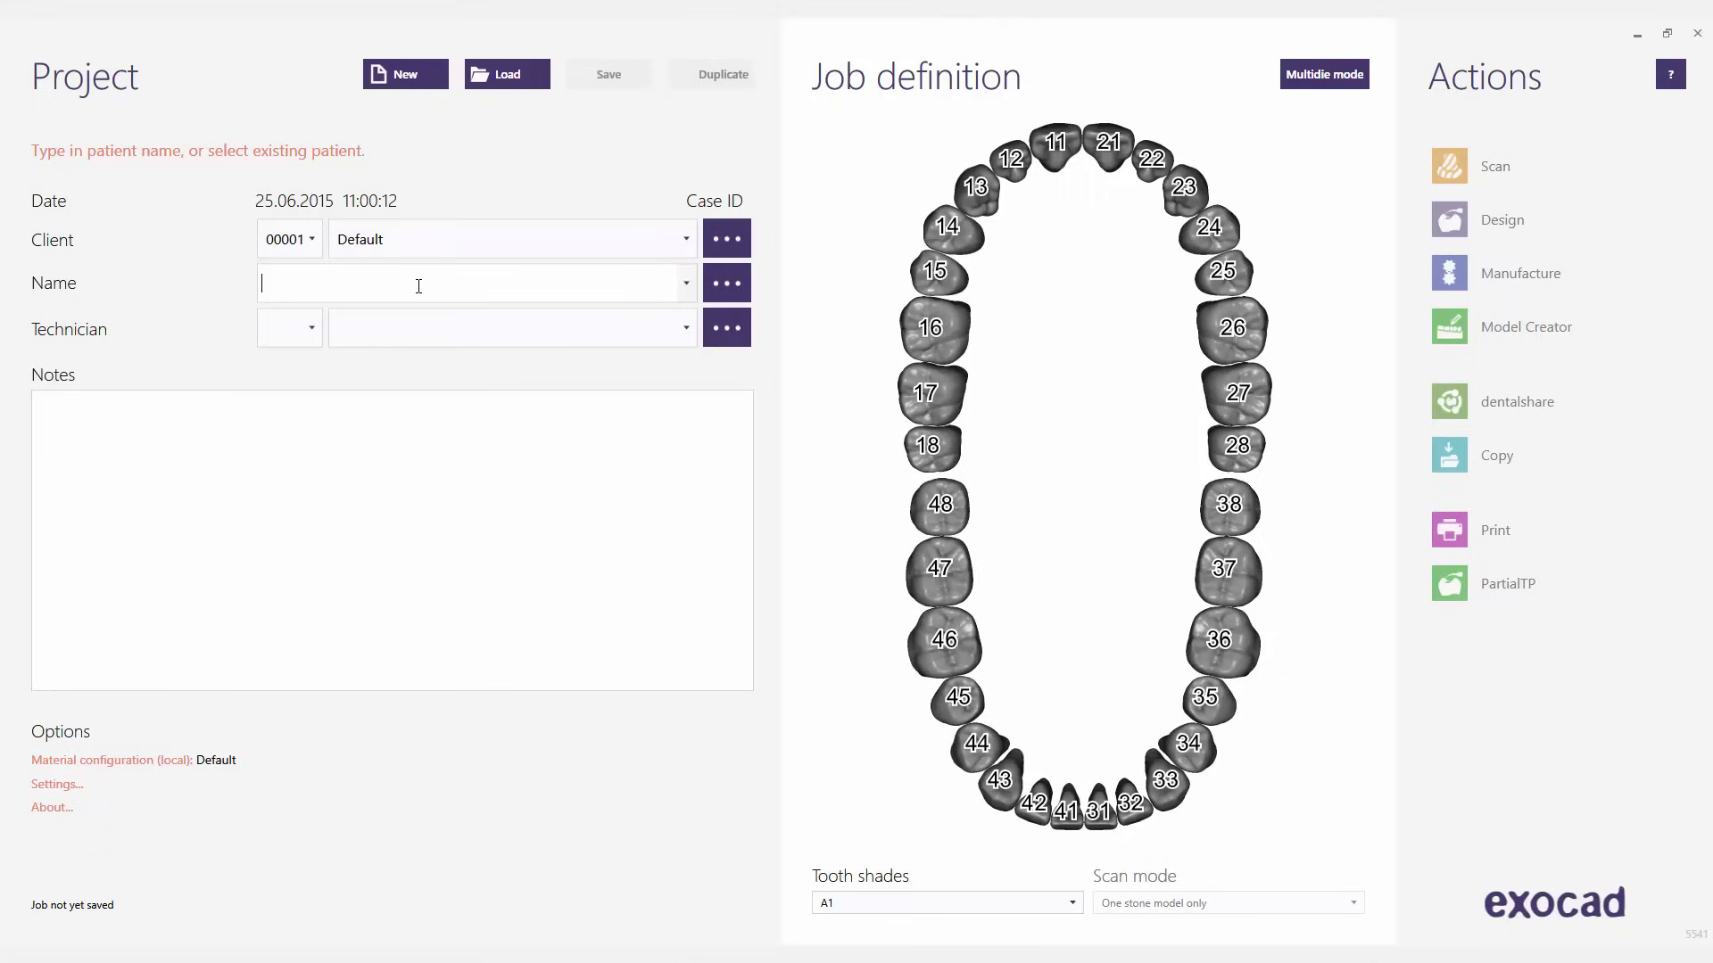
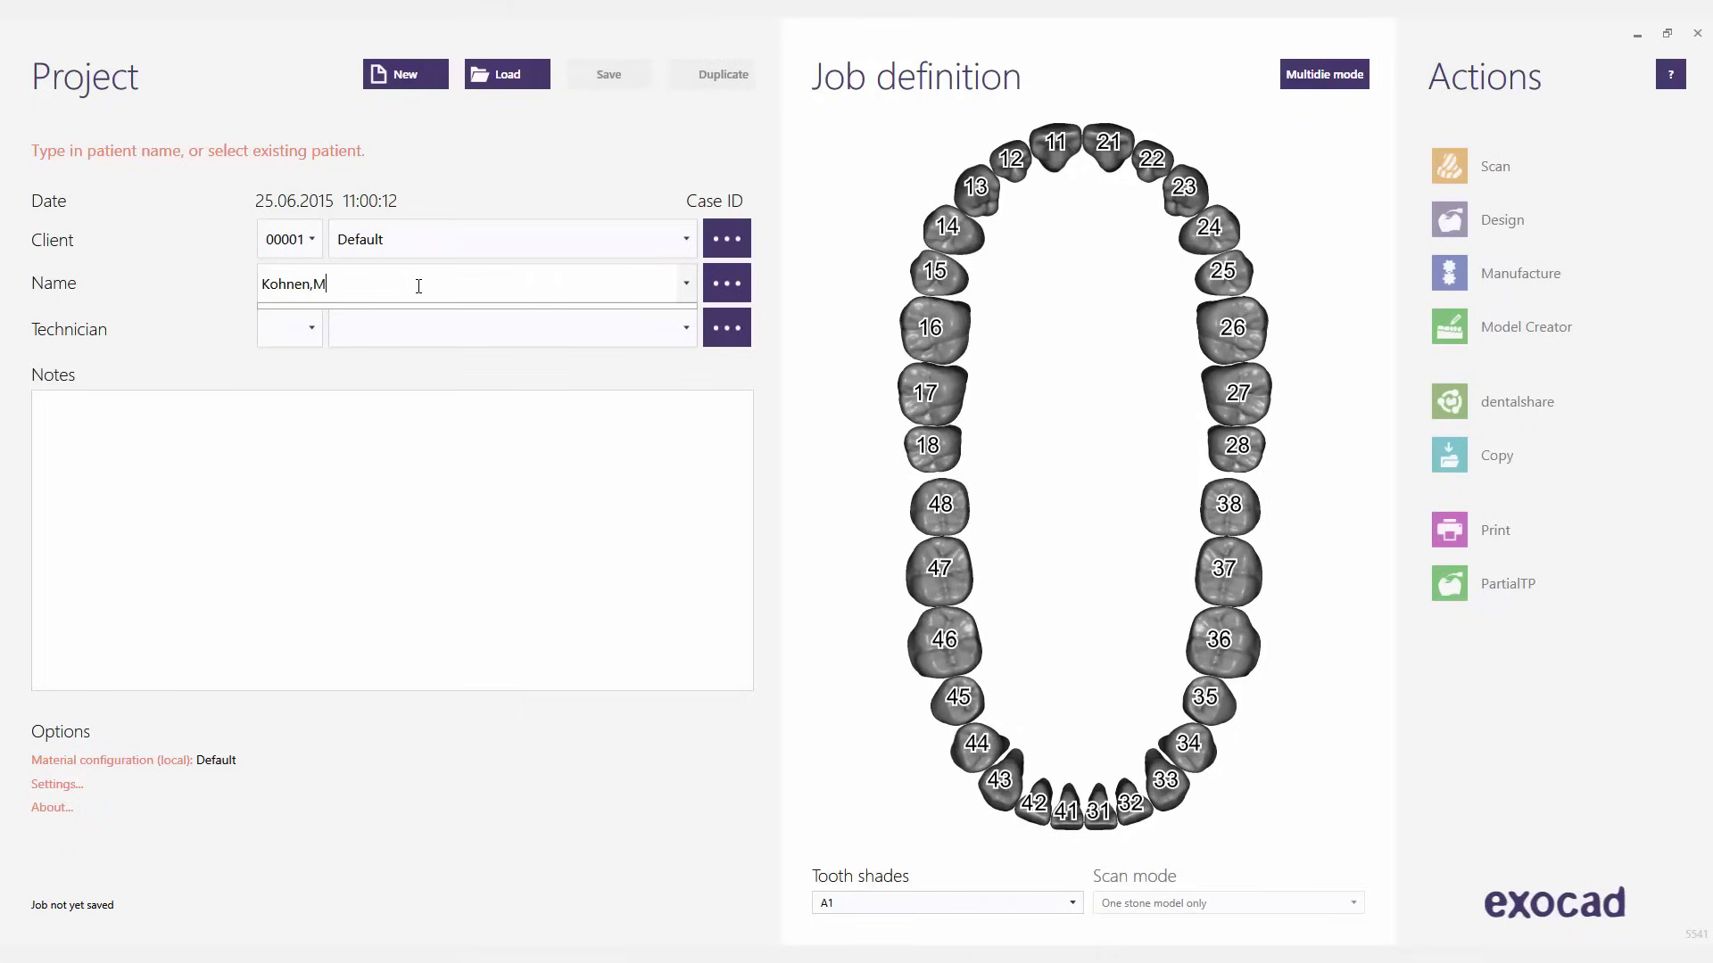
{"action": "left_click", "coordinate": [687, 332]}
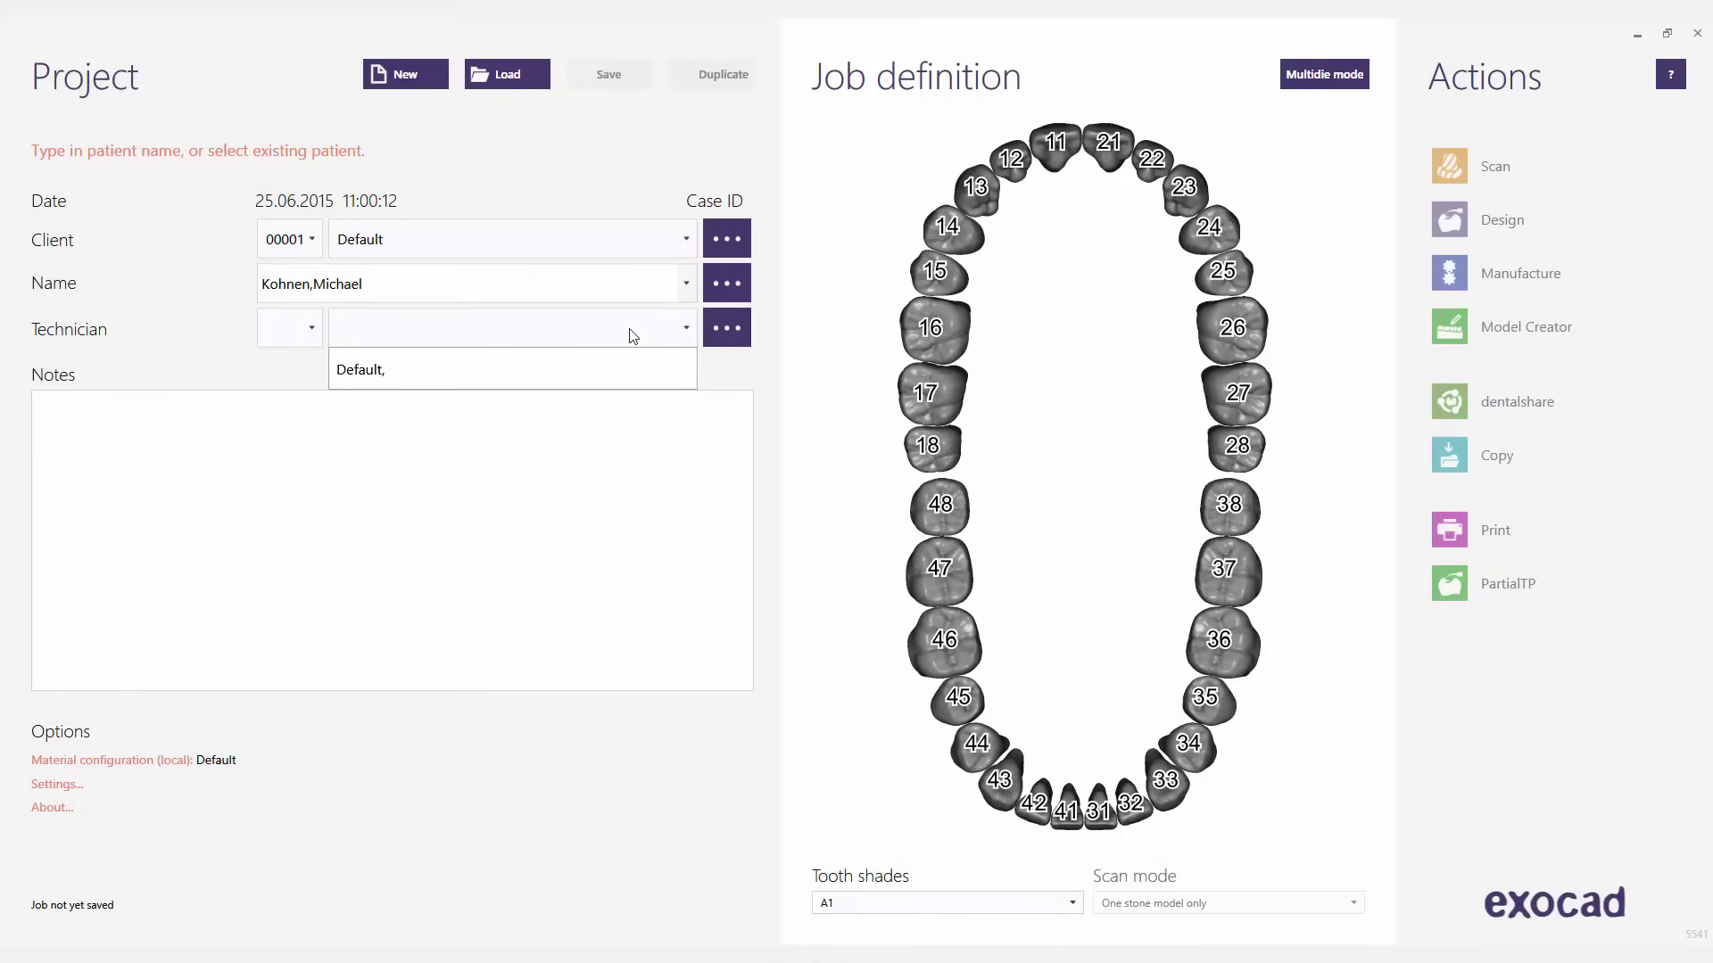
{"action": "left_click", "coordinate": [502, 373]}
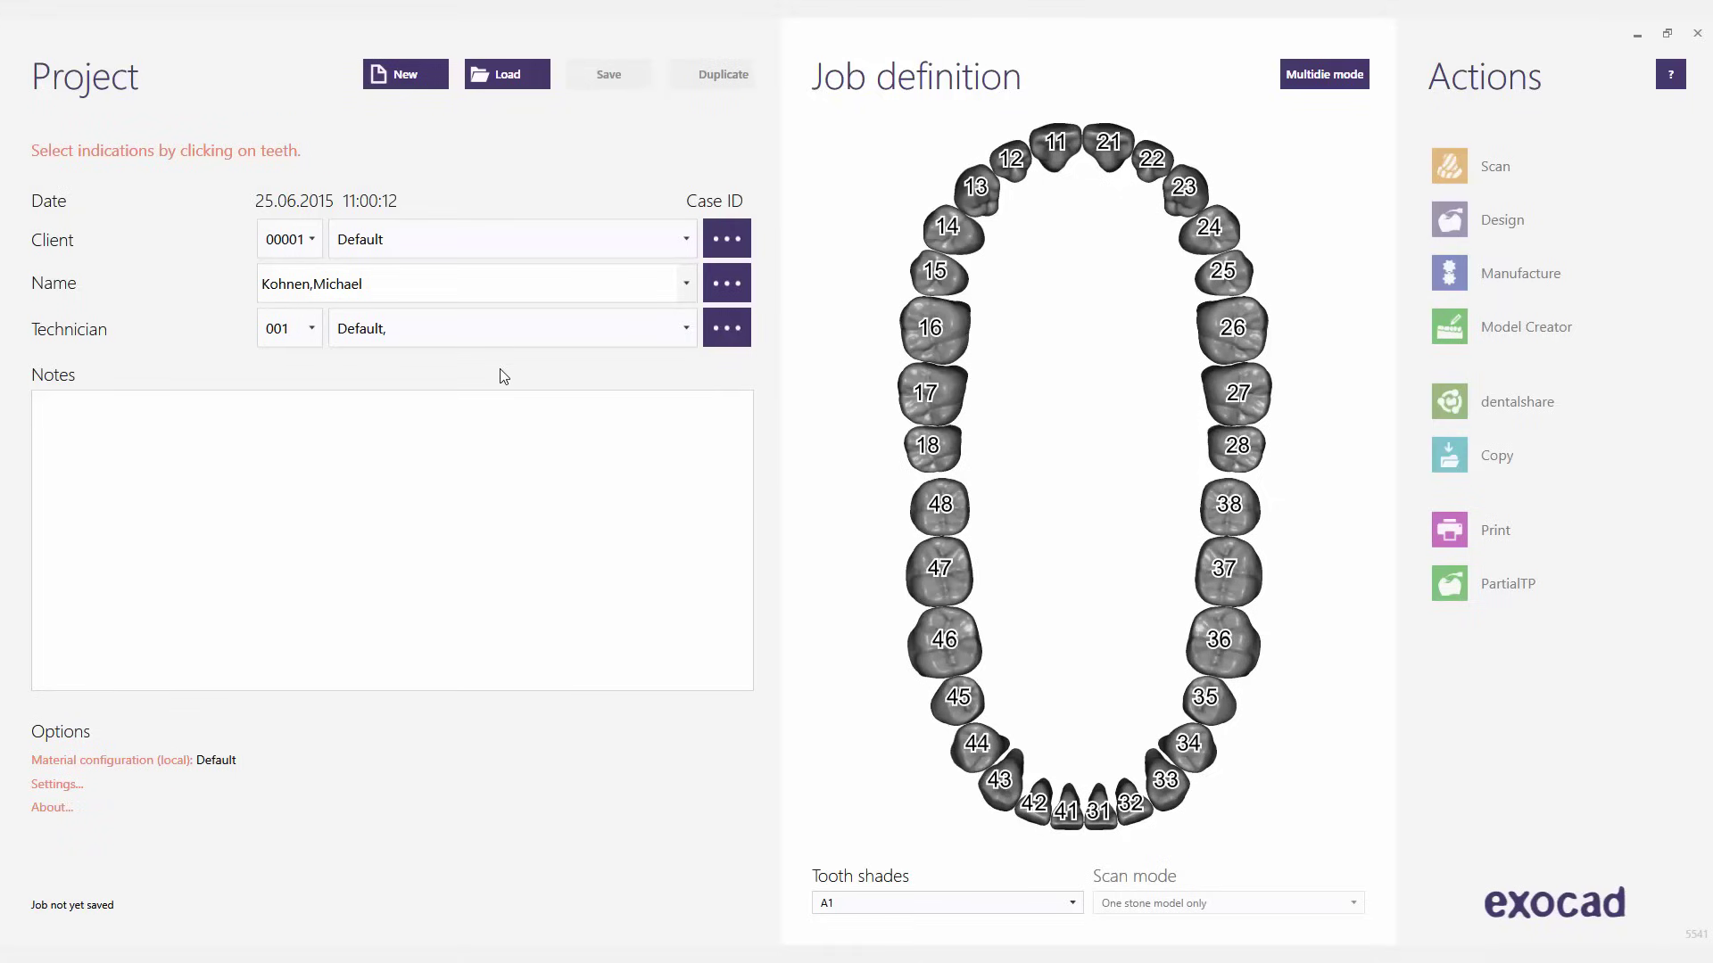
- Define tooth 46 as an offset coping in Zirconia and confirm with OK
{"action": "left_click", "coordinate": [951, 661]}
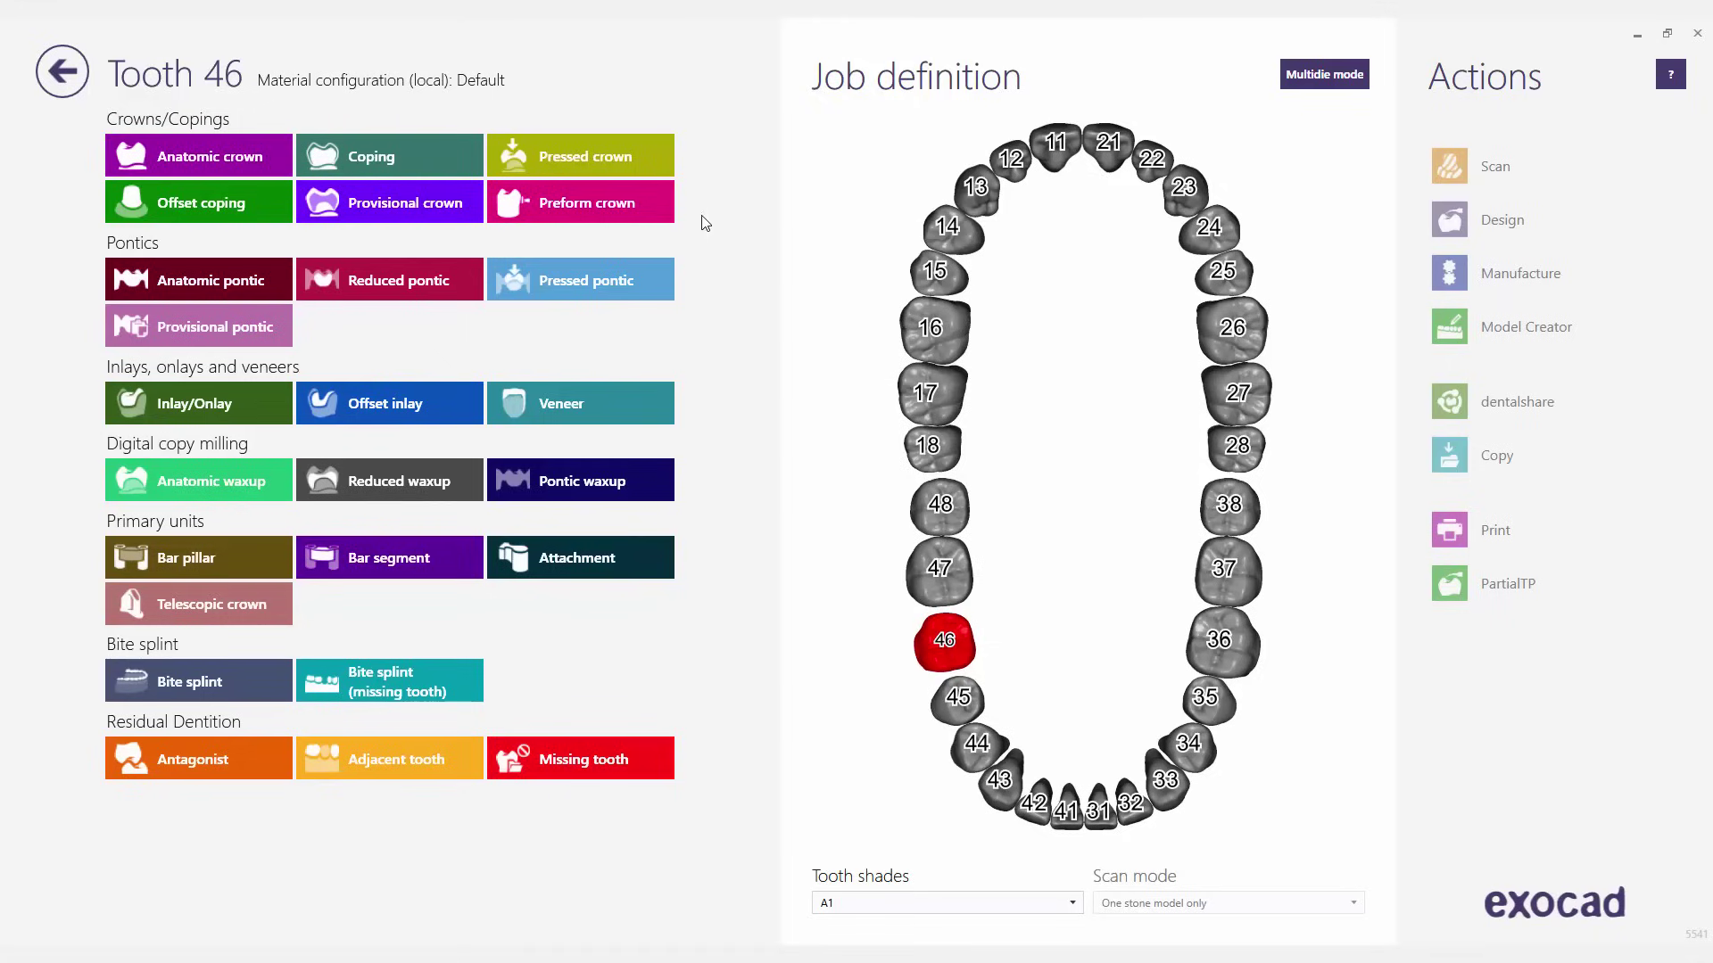
{"action": "left_click", "coordinate": [236, 206]}
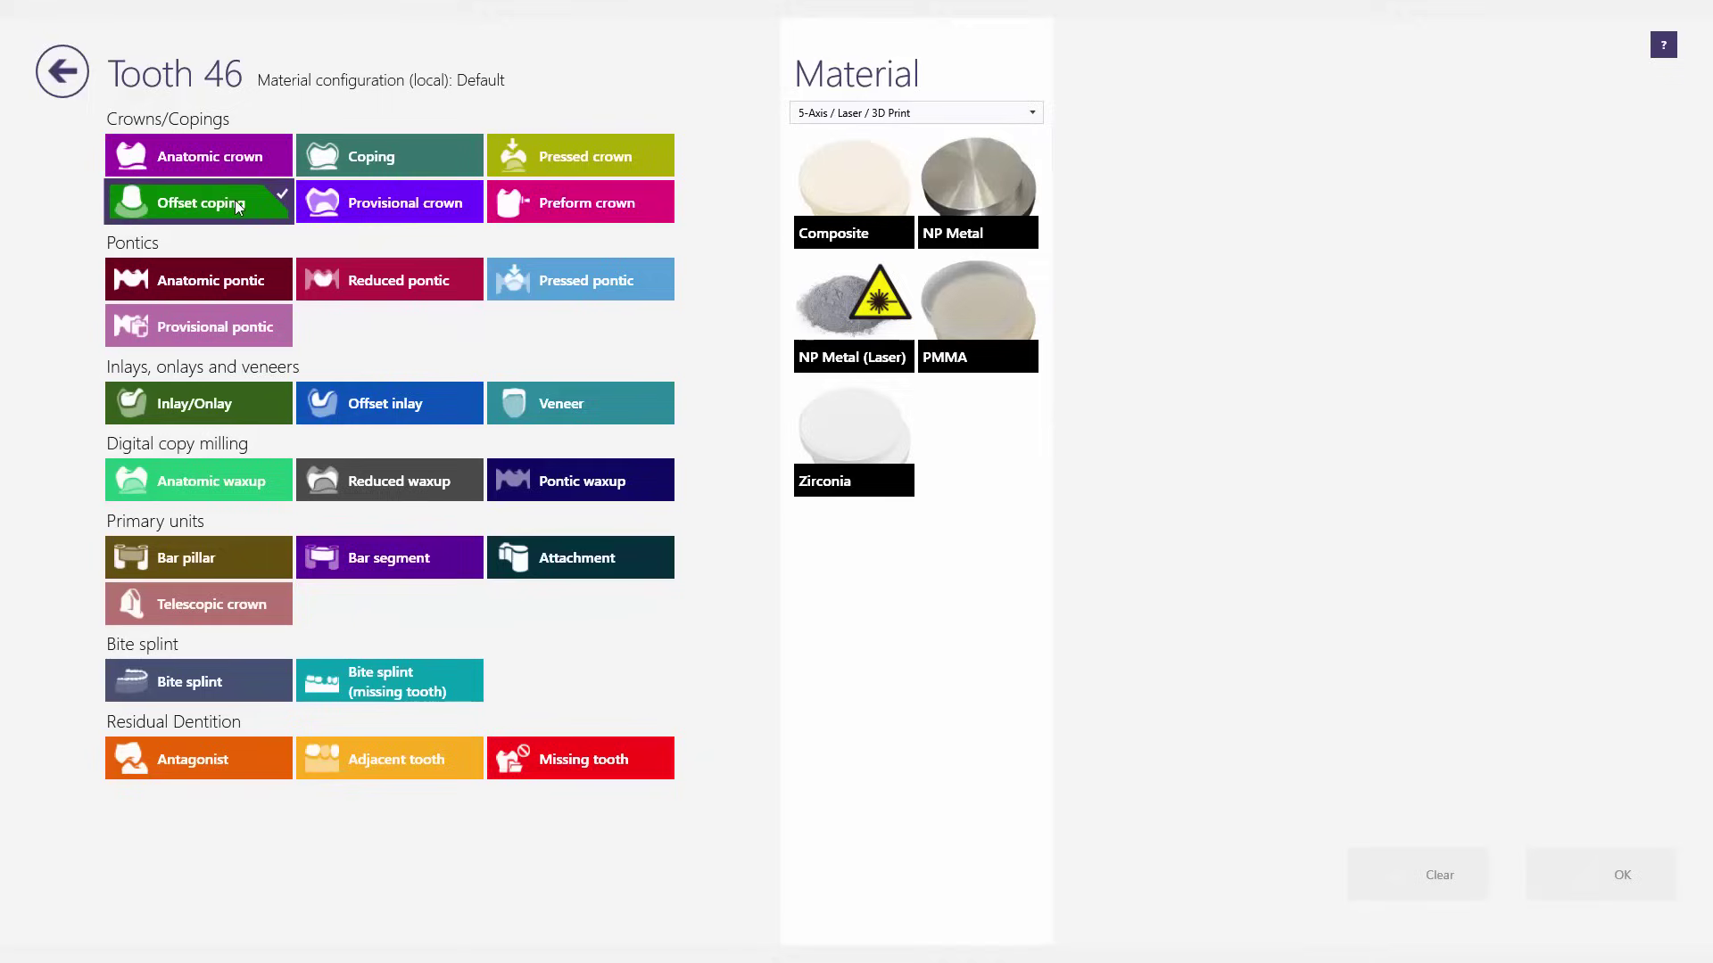
{"action": "left_click", "coordinate": [883, 456]}
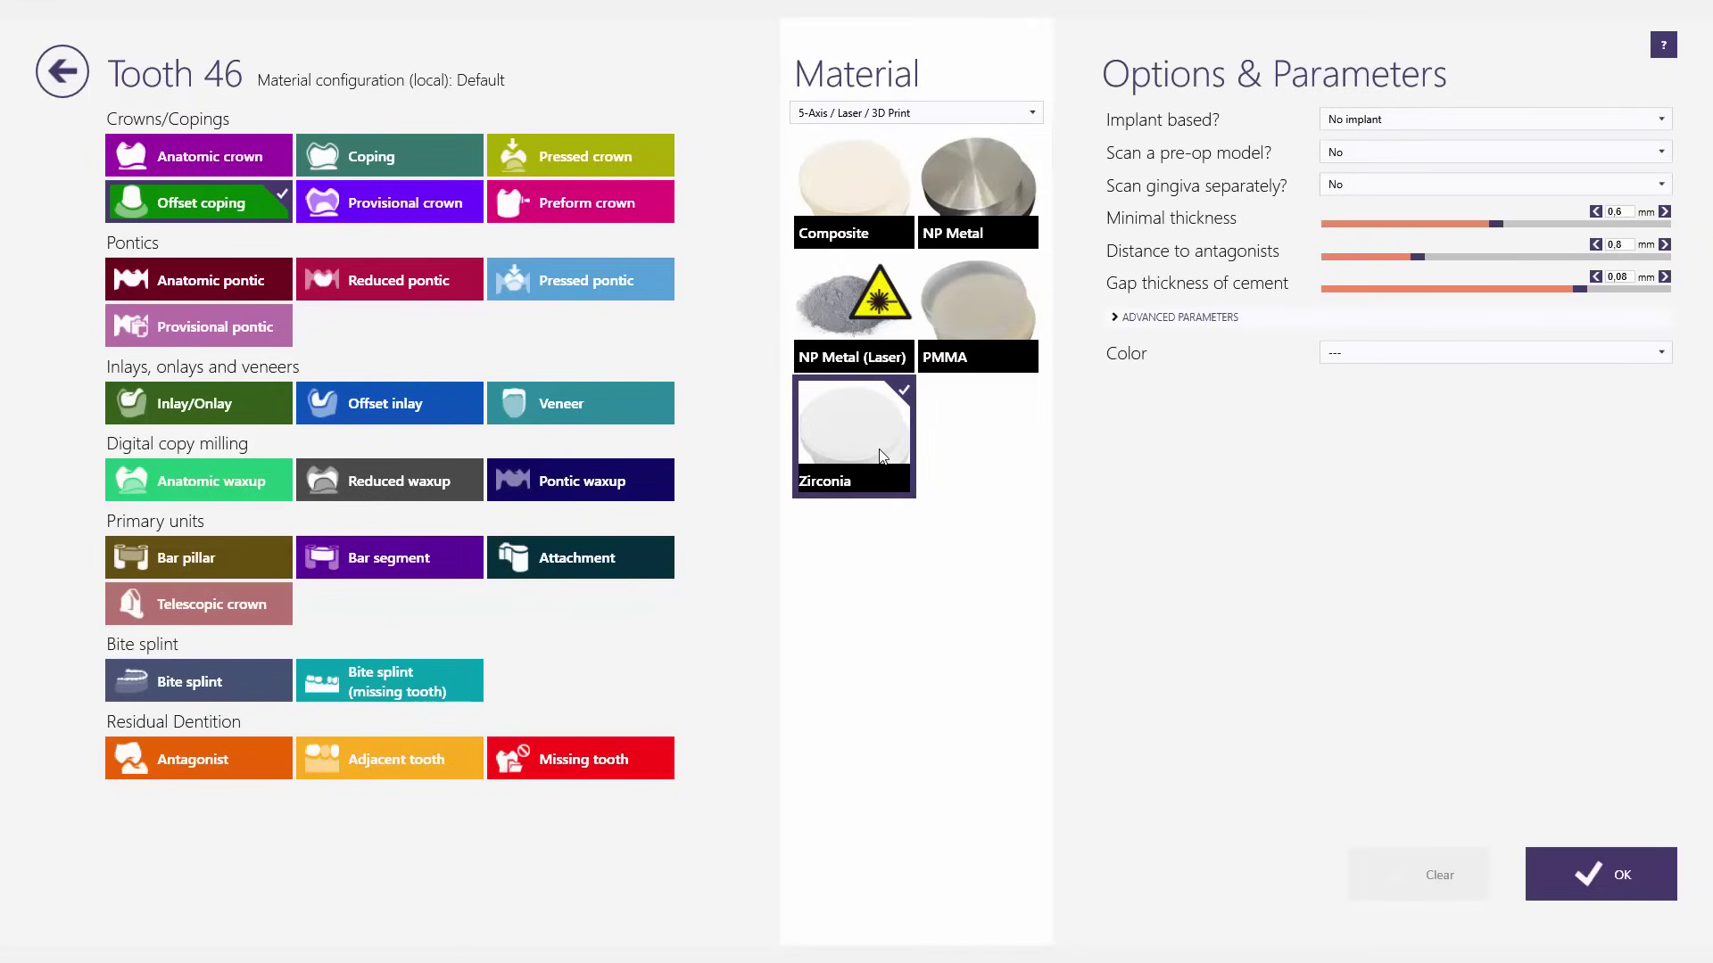
{"action": "left_click", "coordinate": [1596, 870]}
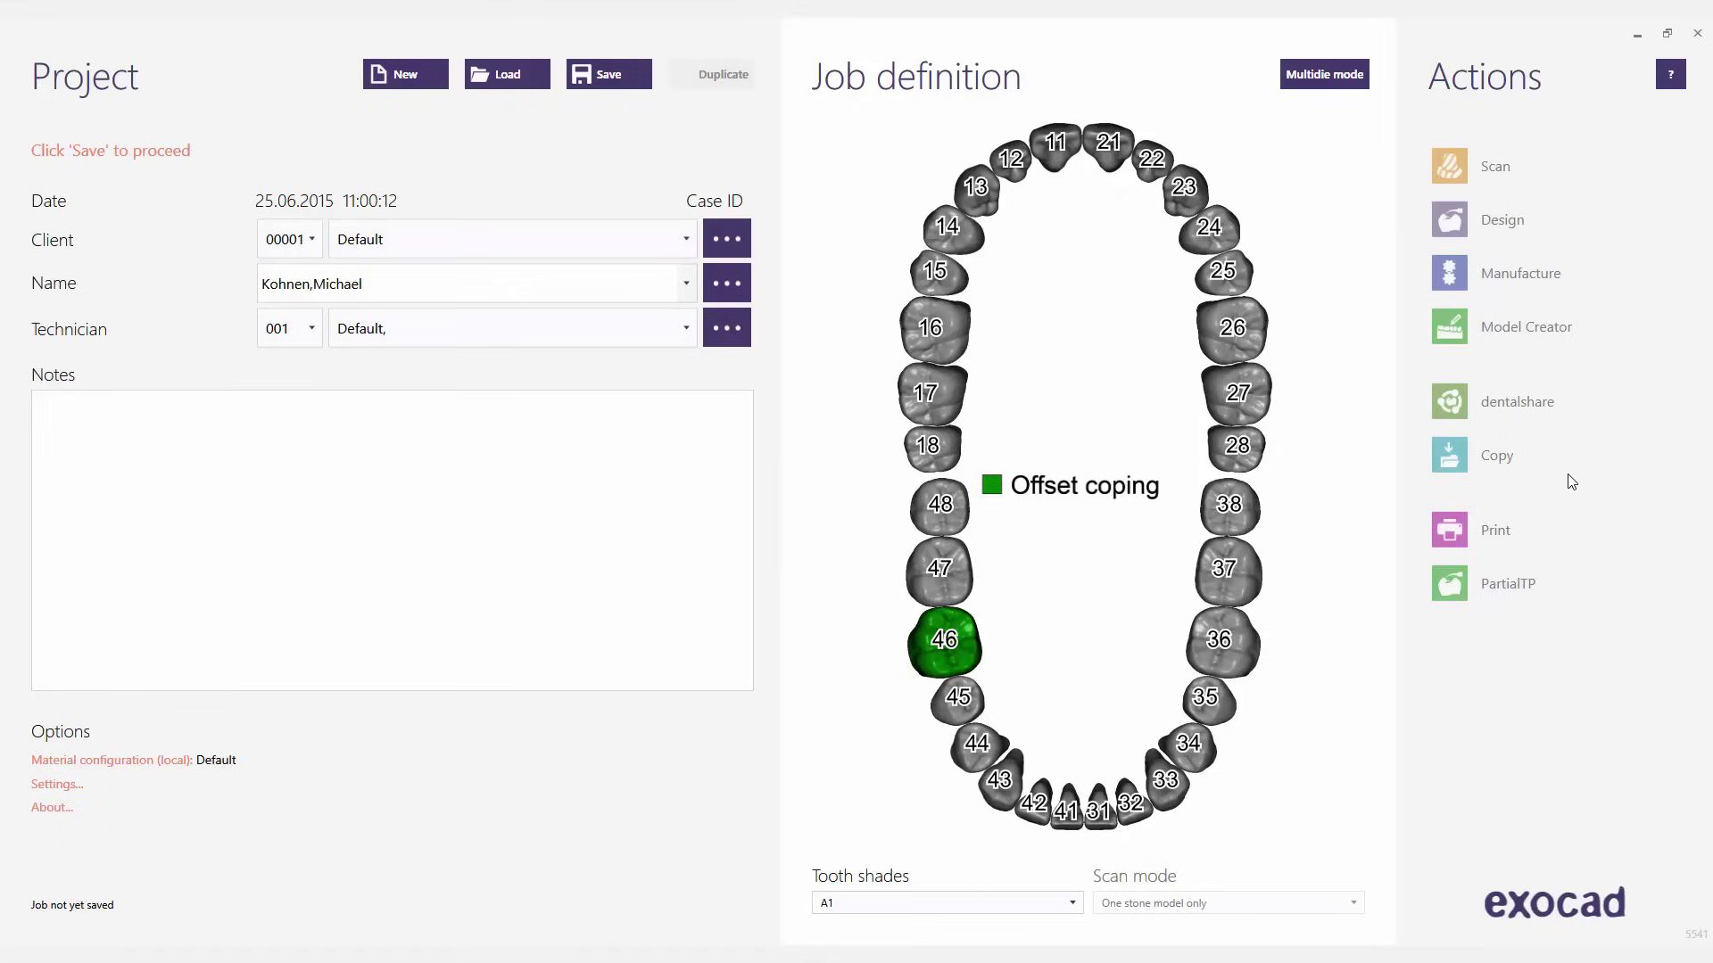
- Save the job as case 00001-001 with a project preview file
{"action": "left_click", "coordinate": [597, 73]}
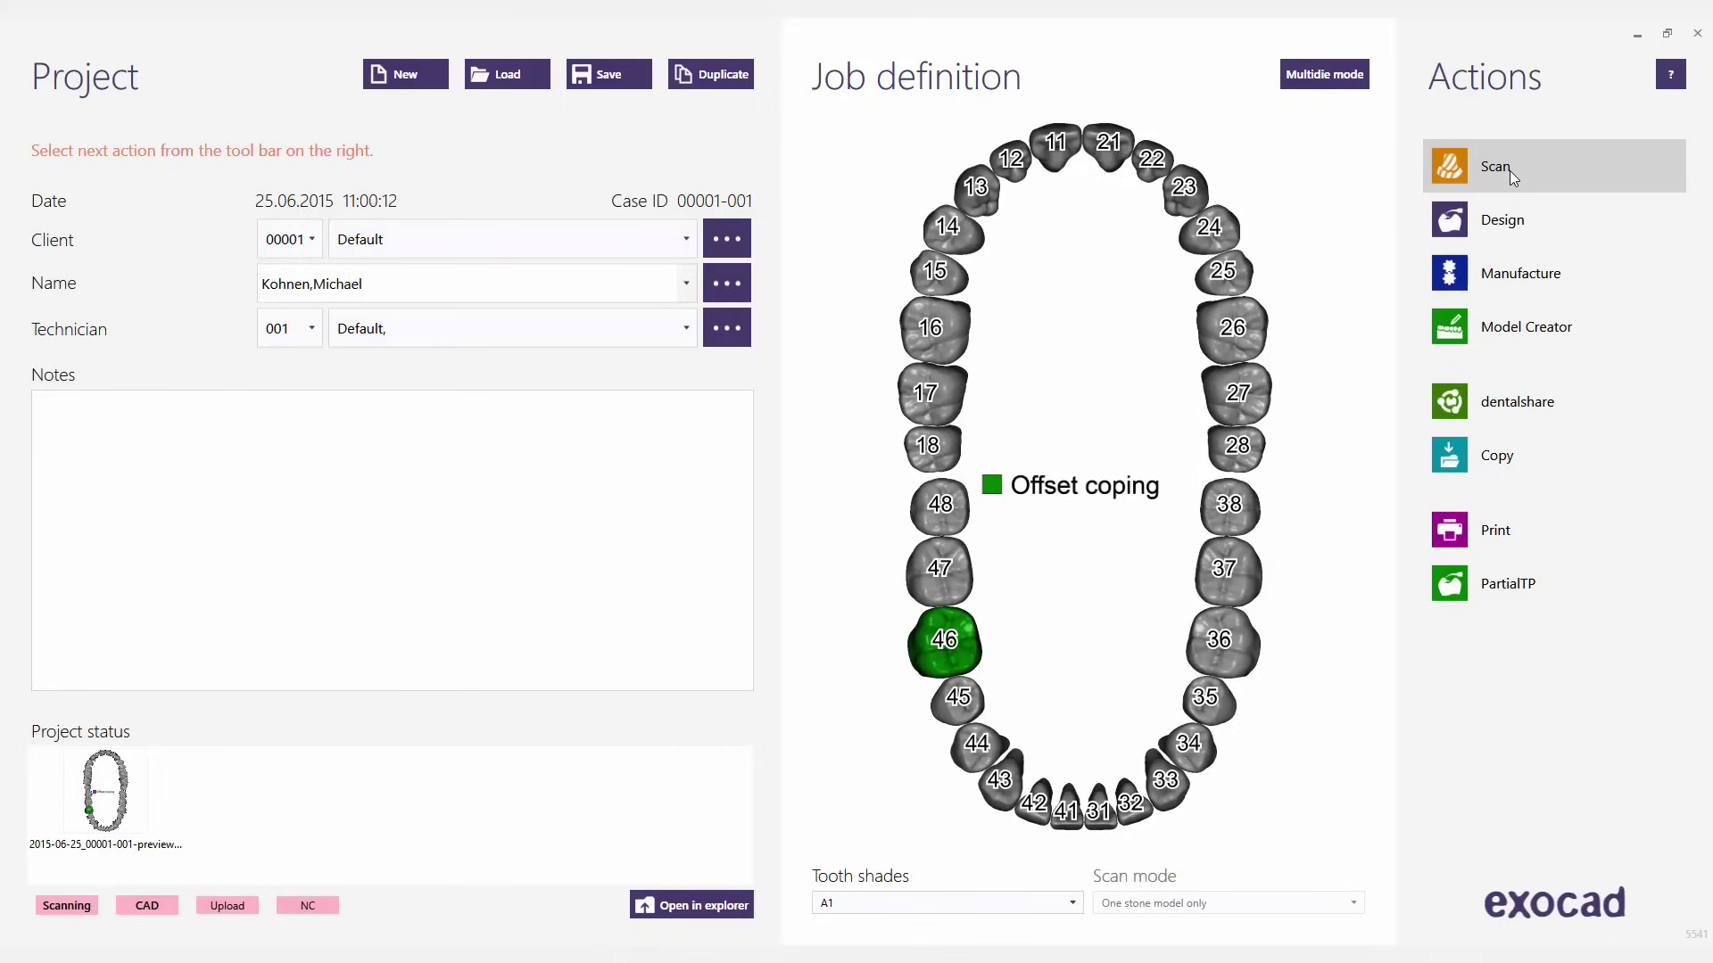
- Load the 'Single offset coping, Sample' project, case 00001-002
{"action": "left_click", "coordinate": [507, 77]}
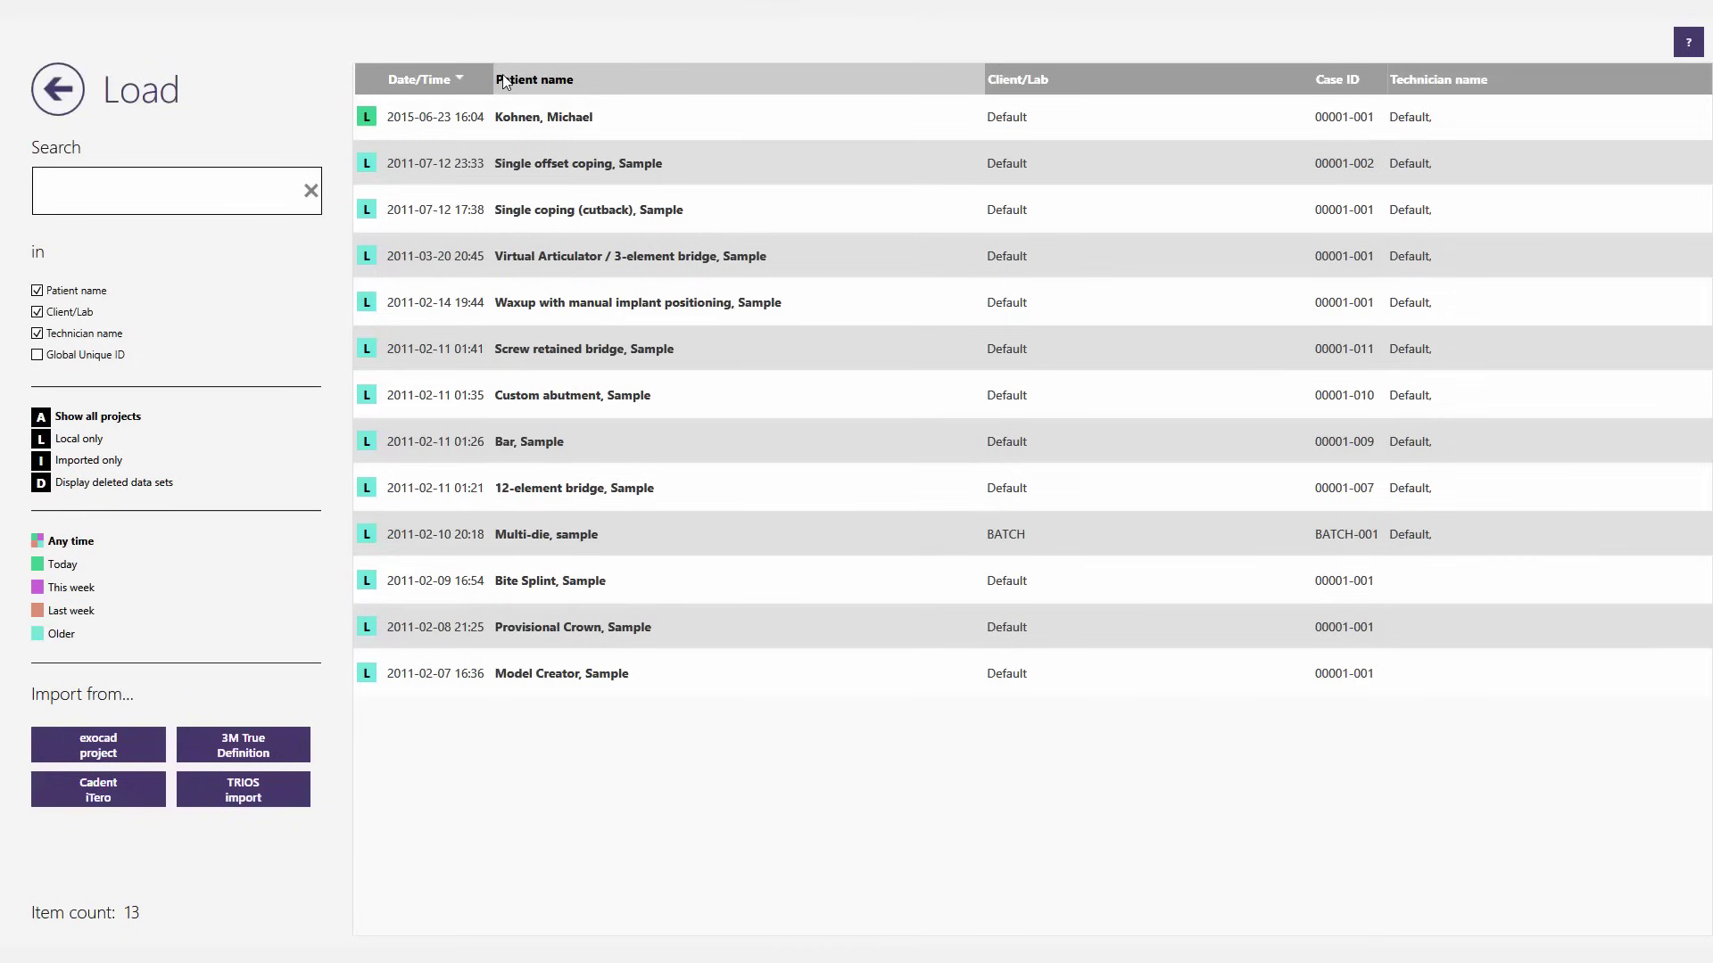
{"action": "left_click", "coordinate": [536, 163]}
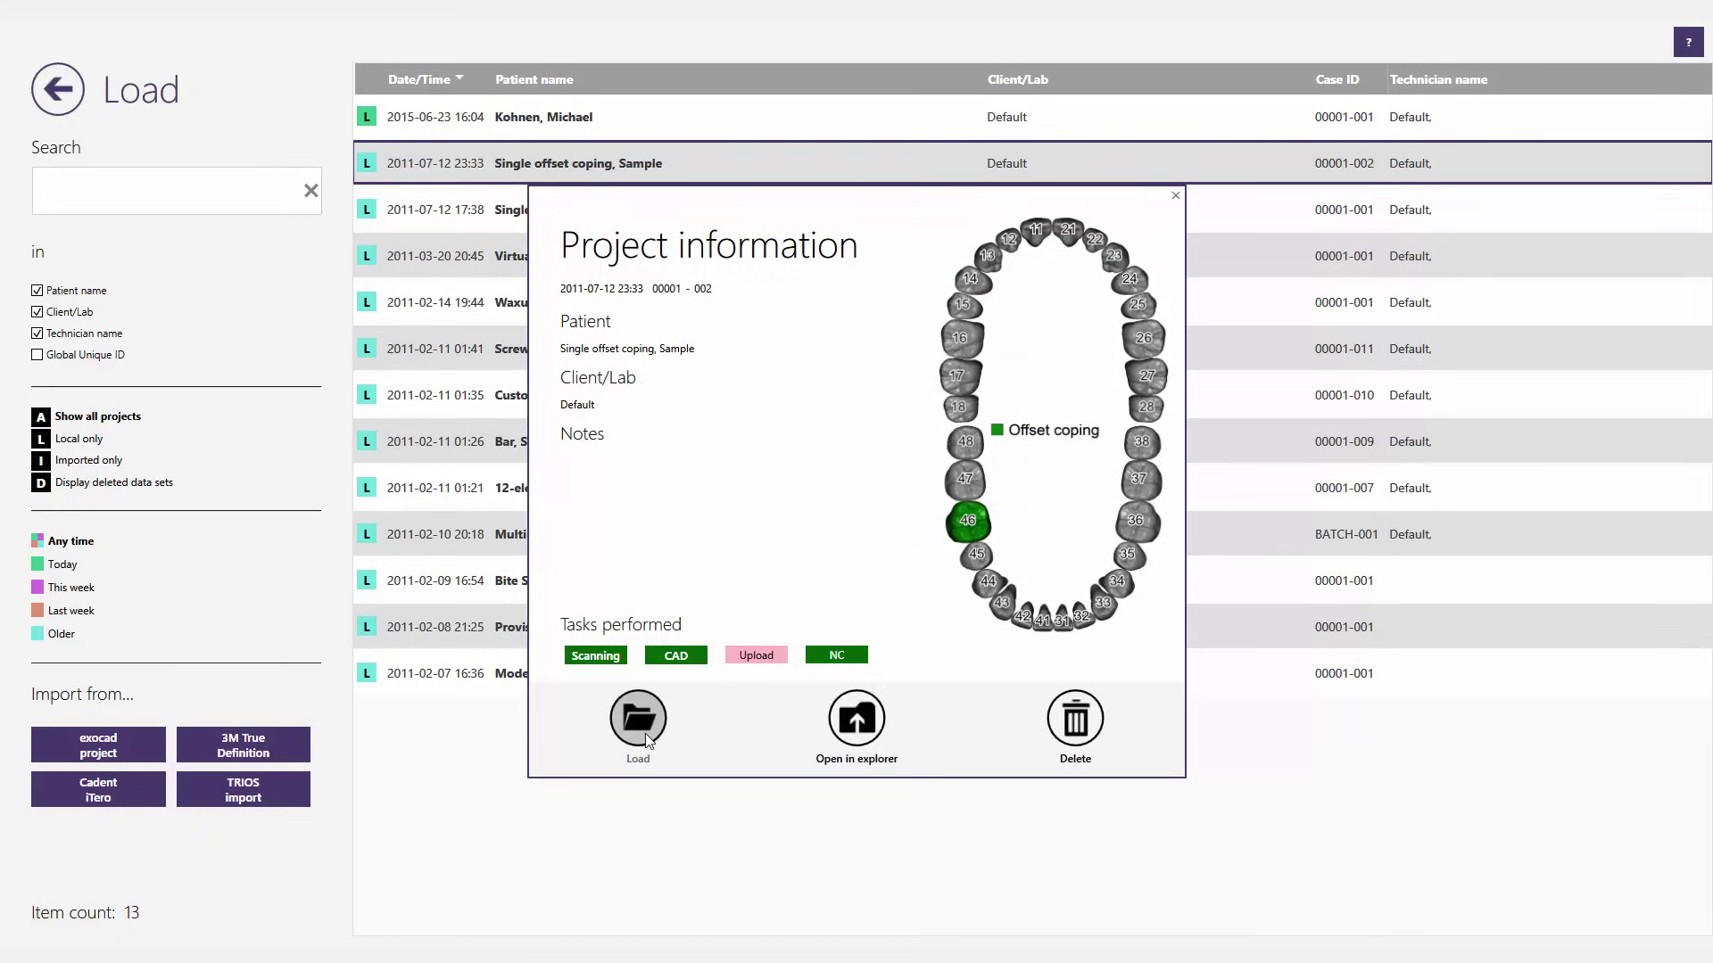
{"action": "left_click", "coordinate": [646, 739]}
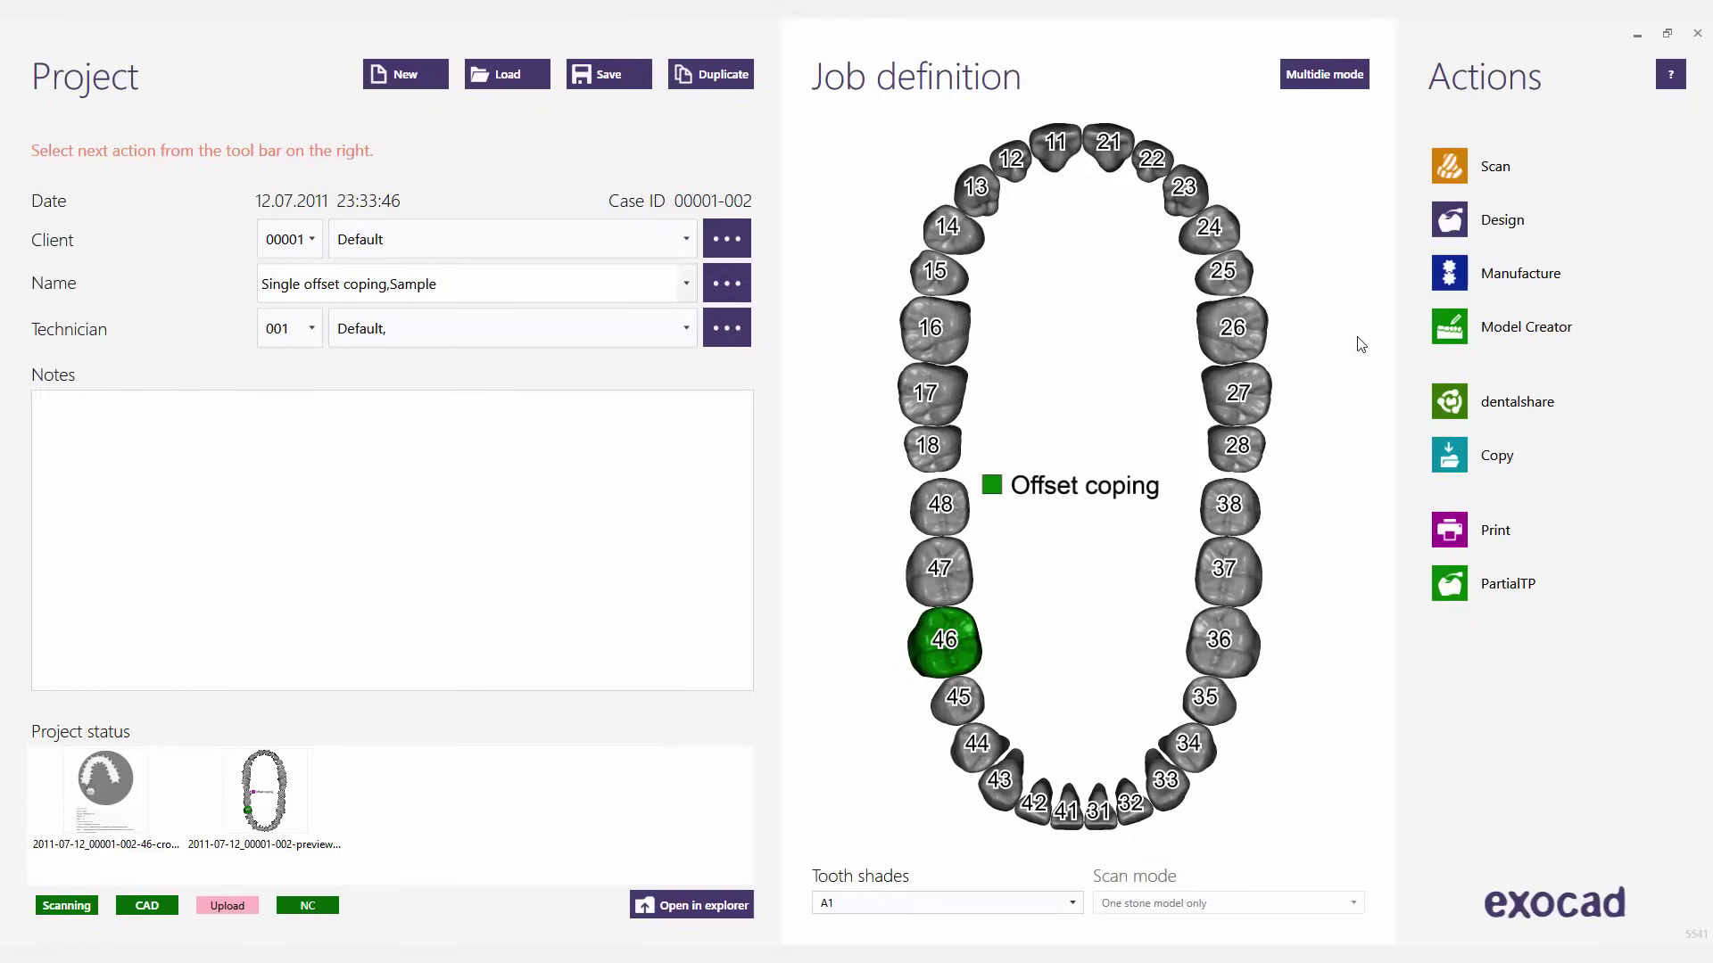
- Start Design and place margin points on the tooth 46 preparation, rotating the die
{"action": "left_click", "coordinate": [1457, 219]}
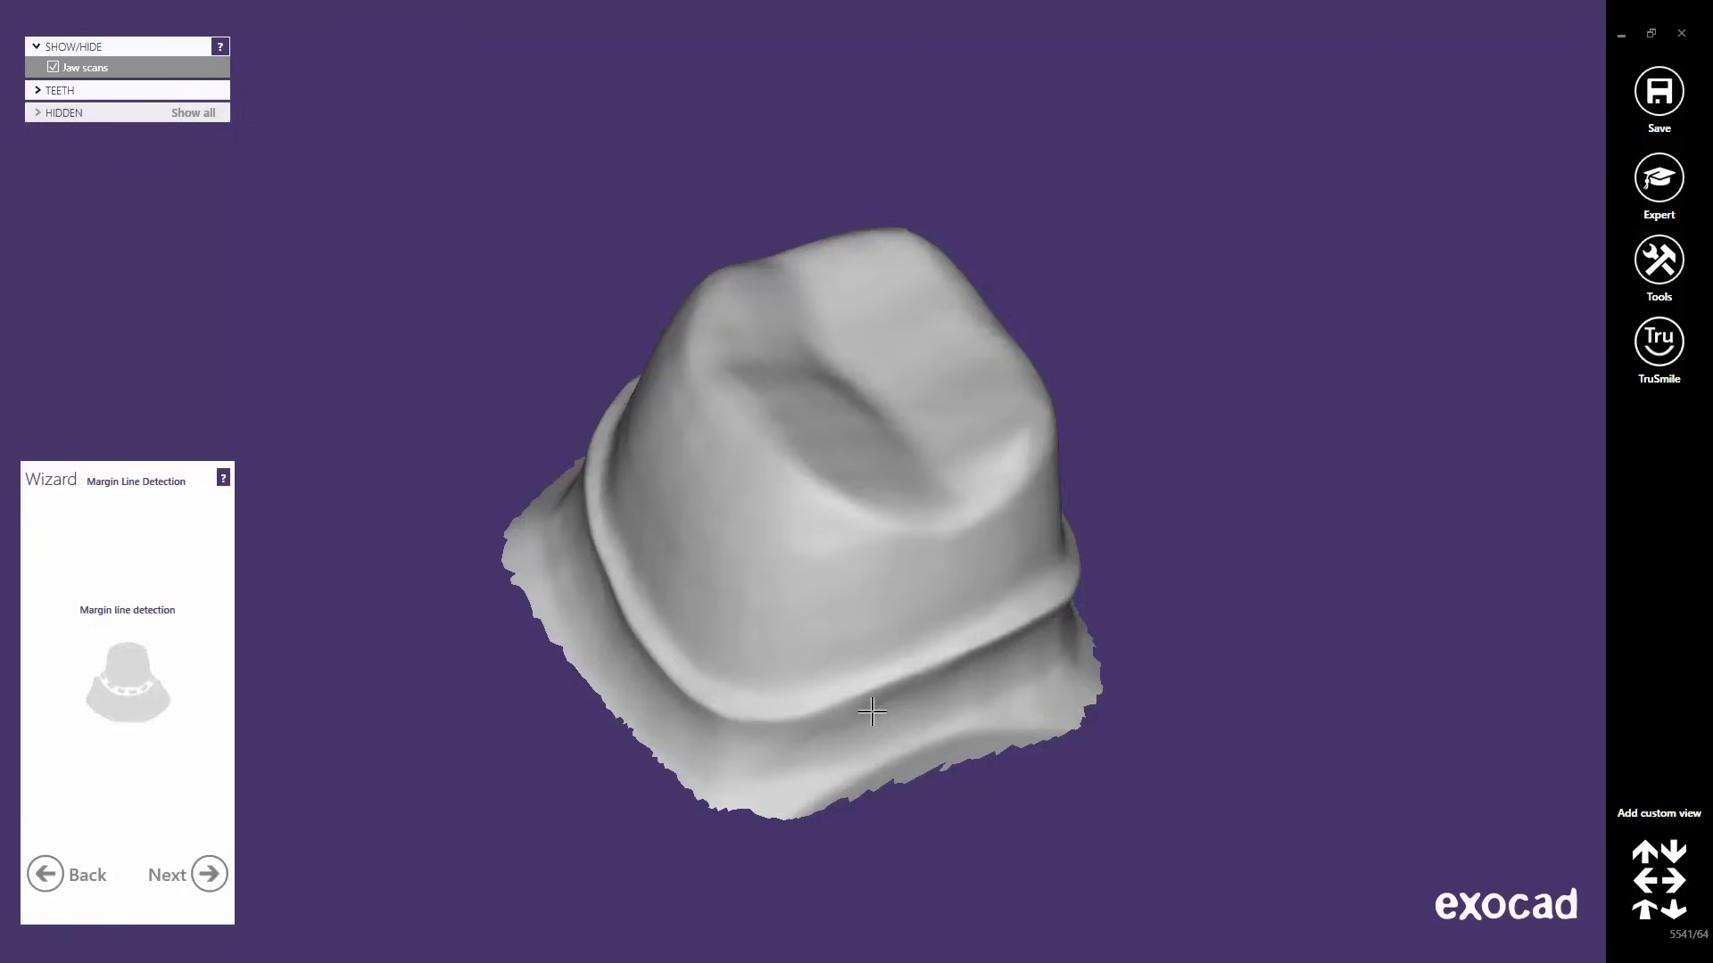
{"action": "left_click", "coordinate": [874, 691]}
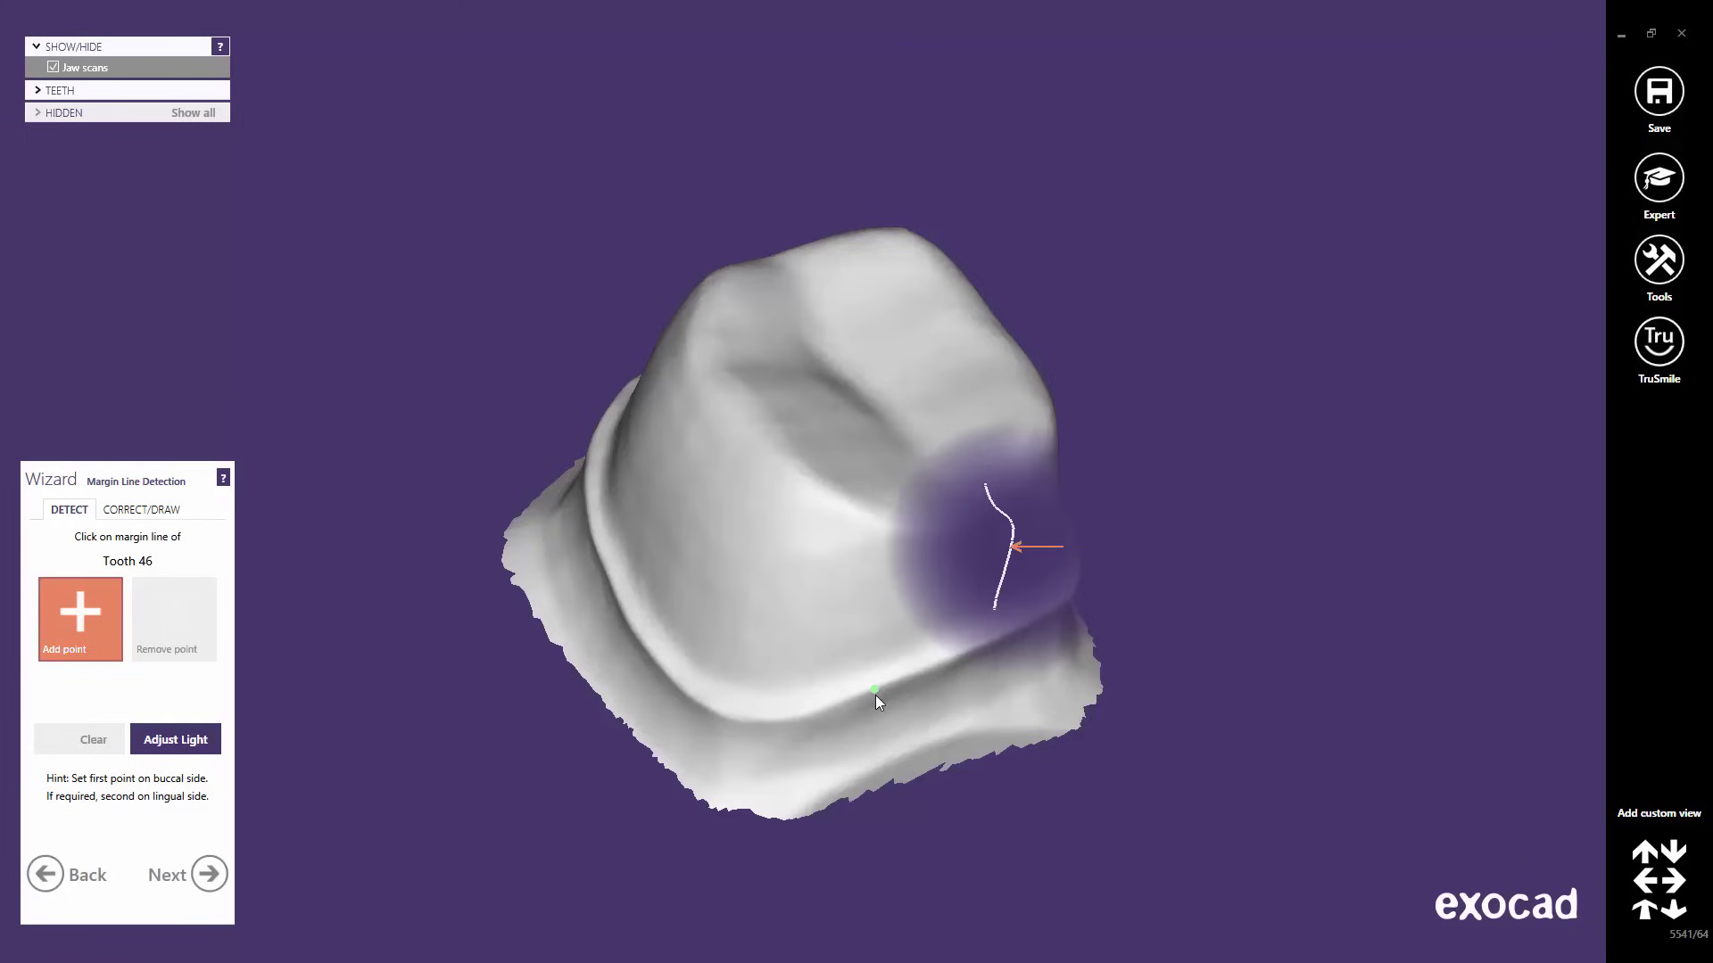
{"action": "left_click", "coordinate": [875, 695]}
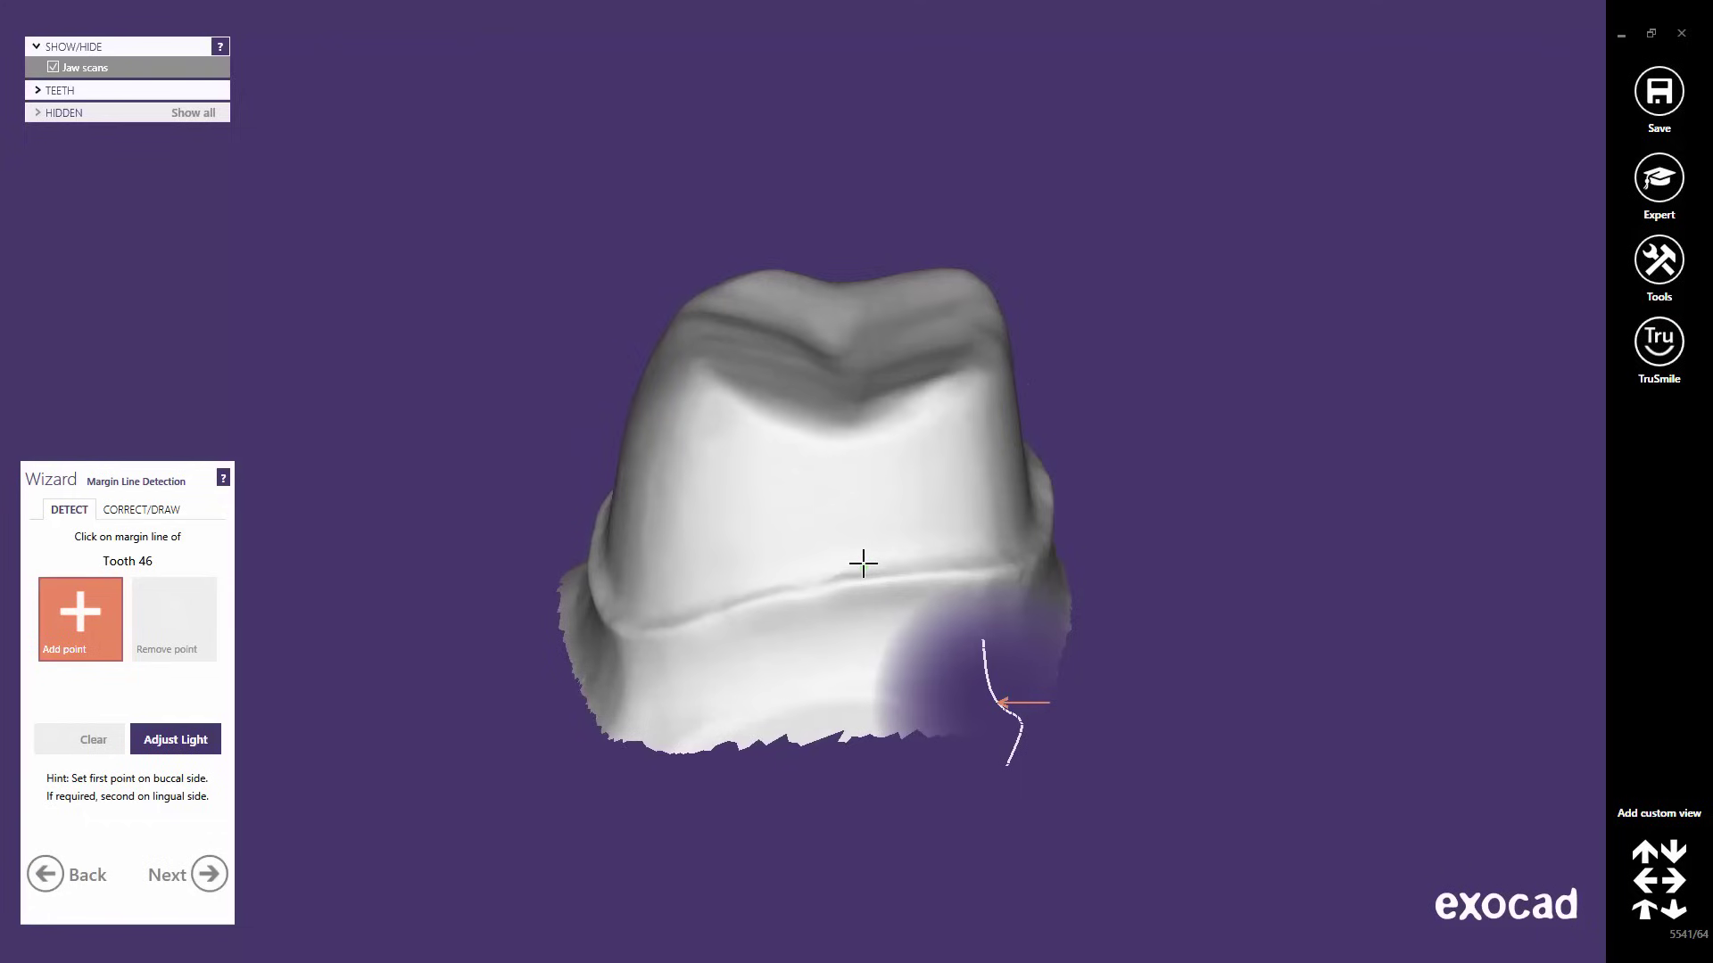
{"action": "left_click", "coordinate": [858, 610]}
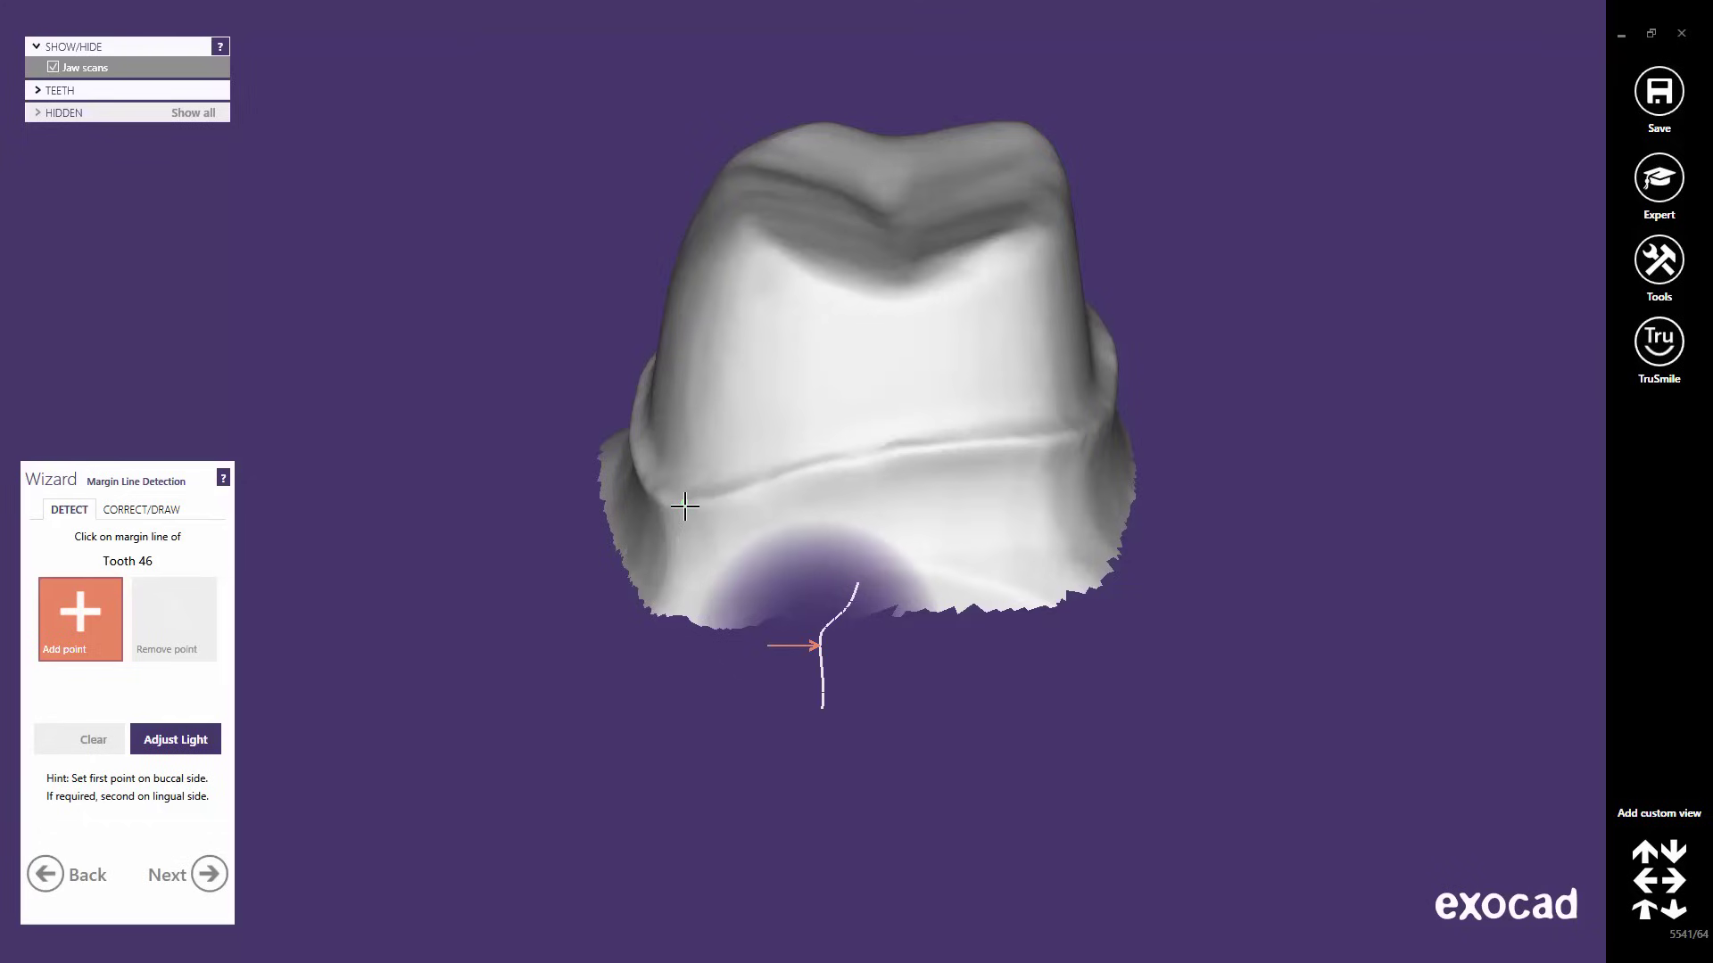
{"action": "right_click_drag", "start_coordinate": [684, 507], "coordinate": [371, 478]}
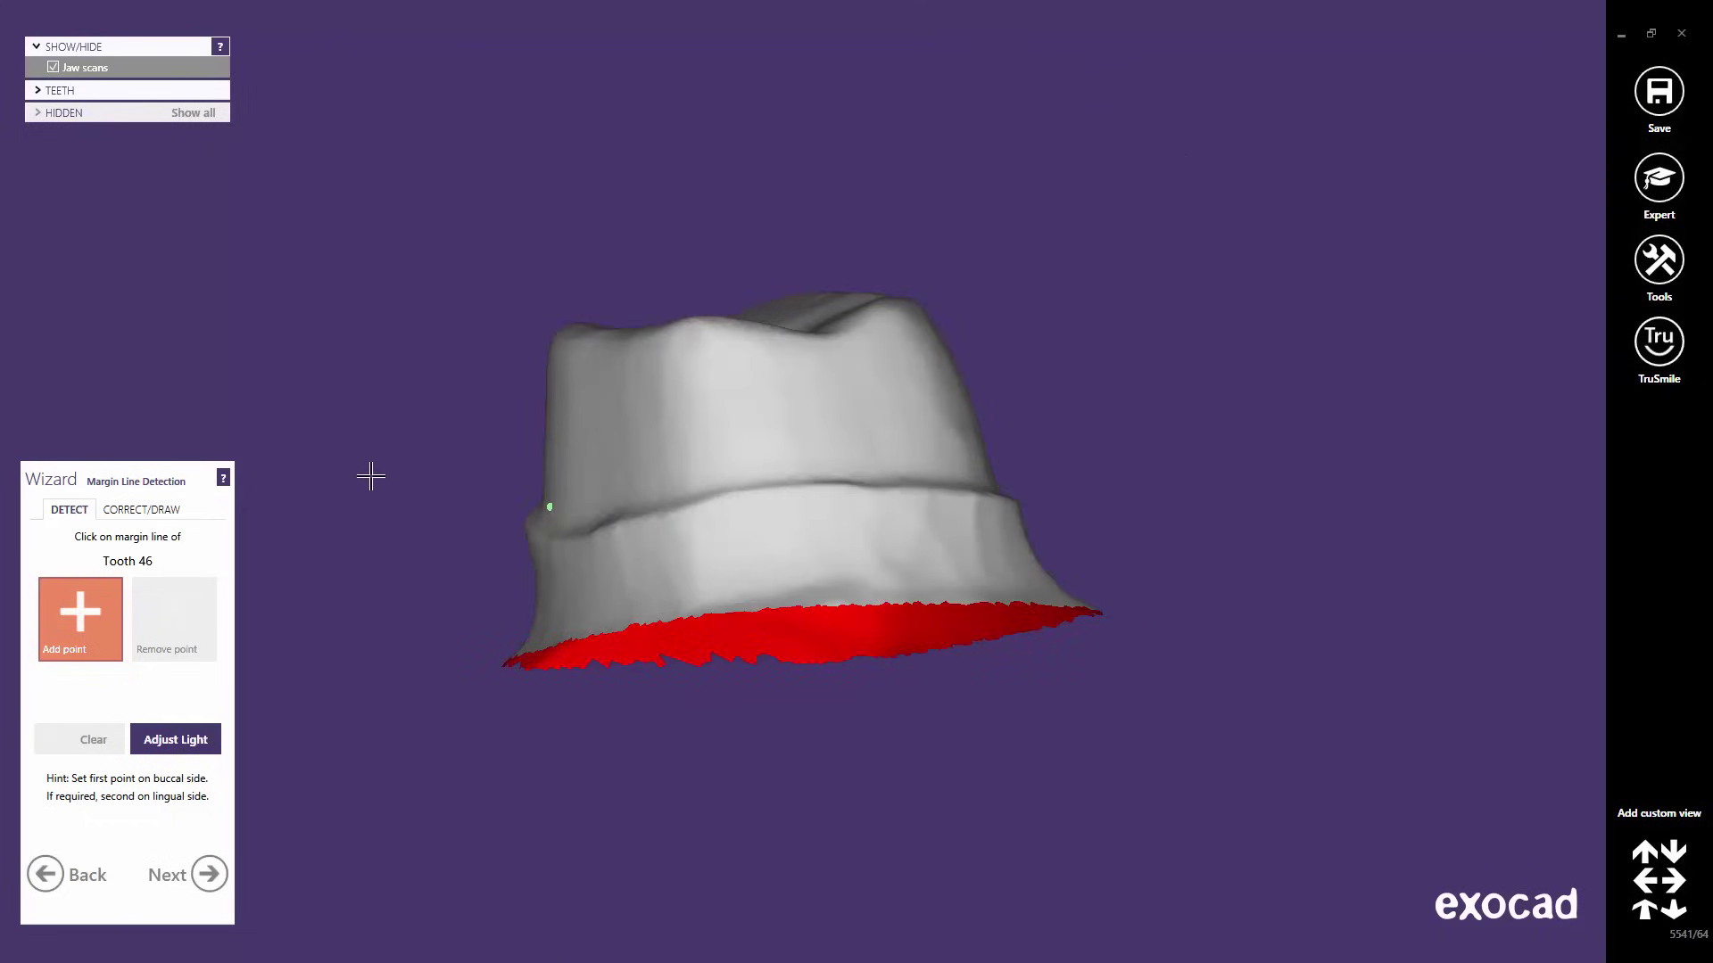
{"action": "left_click", "coordinate": [223, 479]}
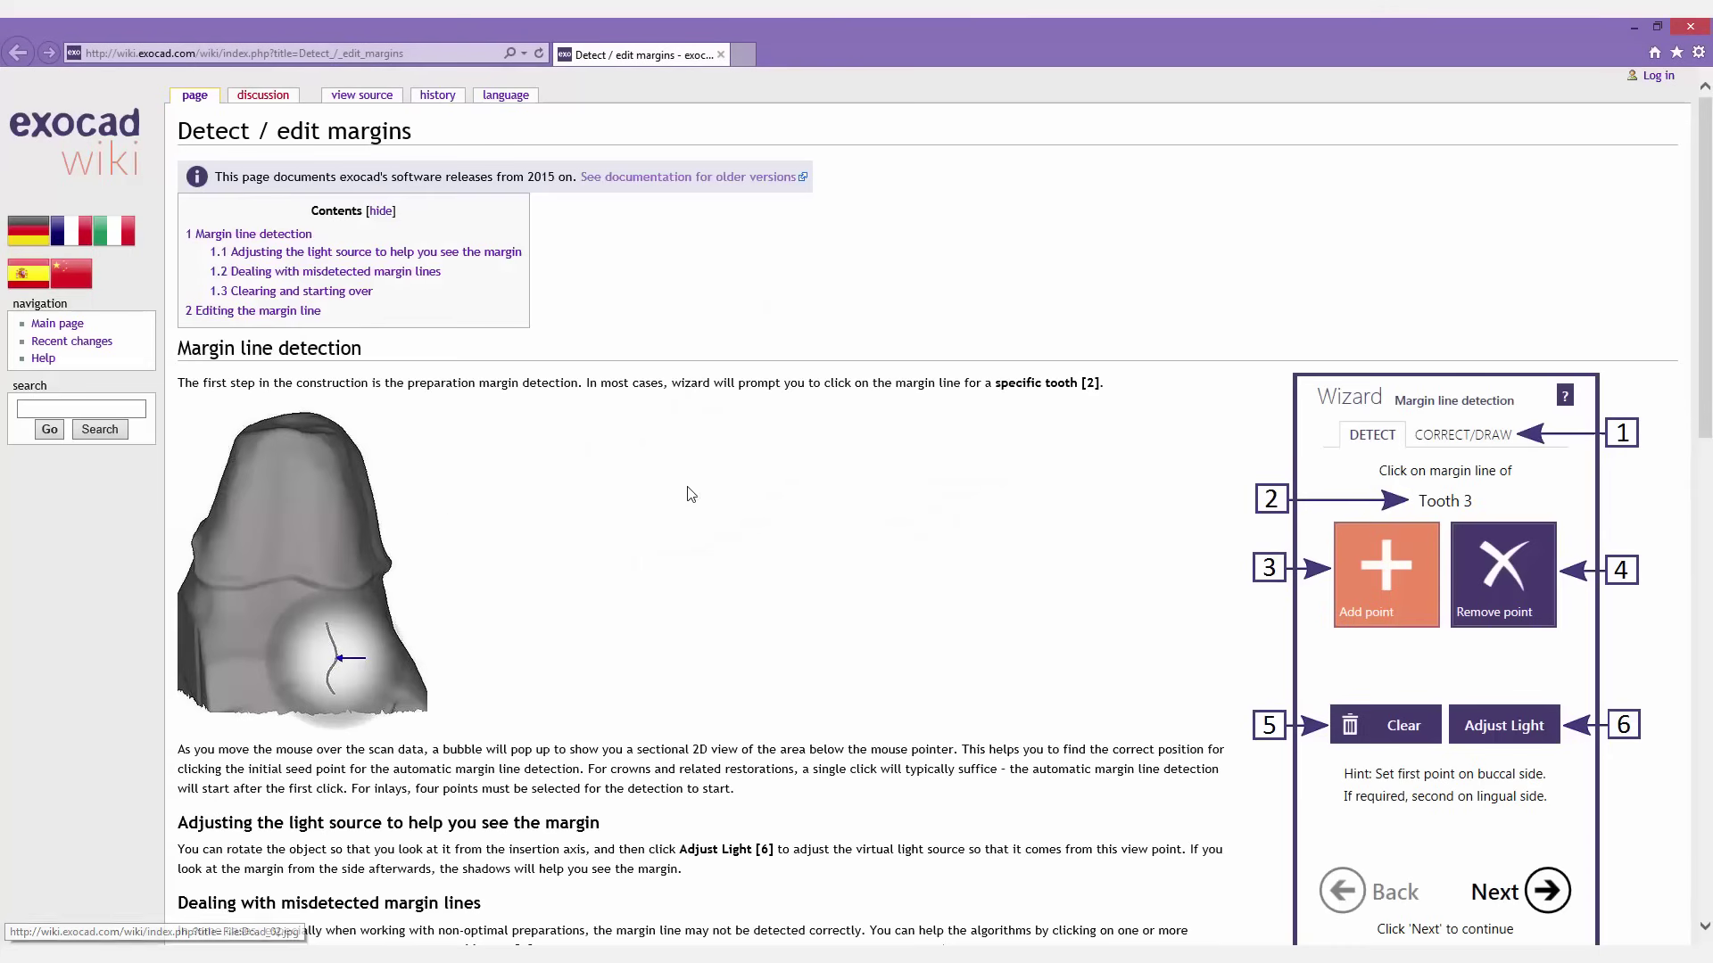
{"action": "left_click_drag", "start_coordinate": [1700, 258], "coordinate": [1710, 705]}
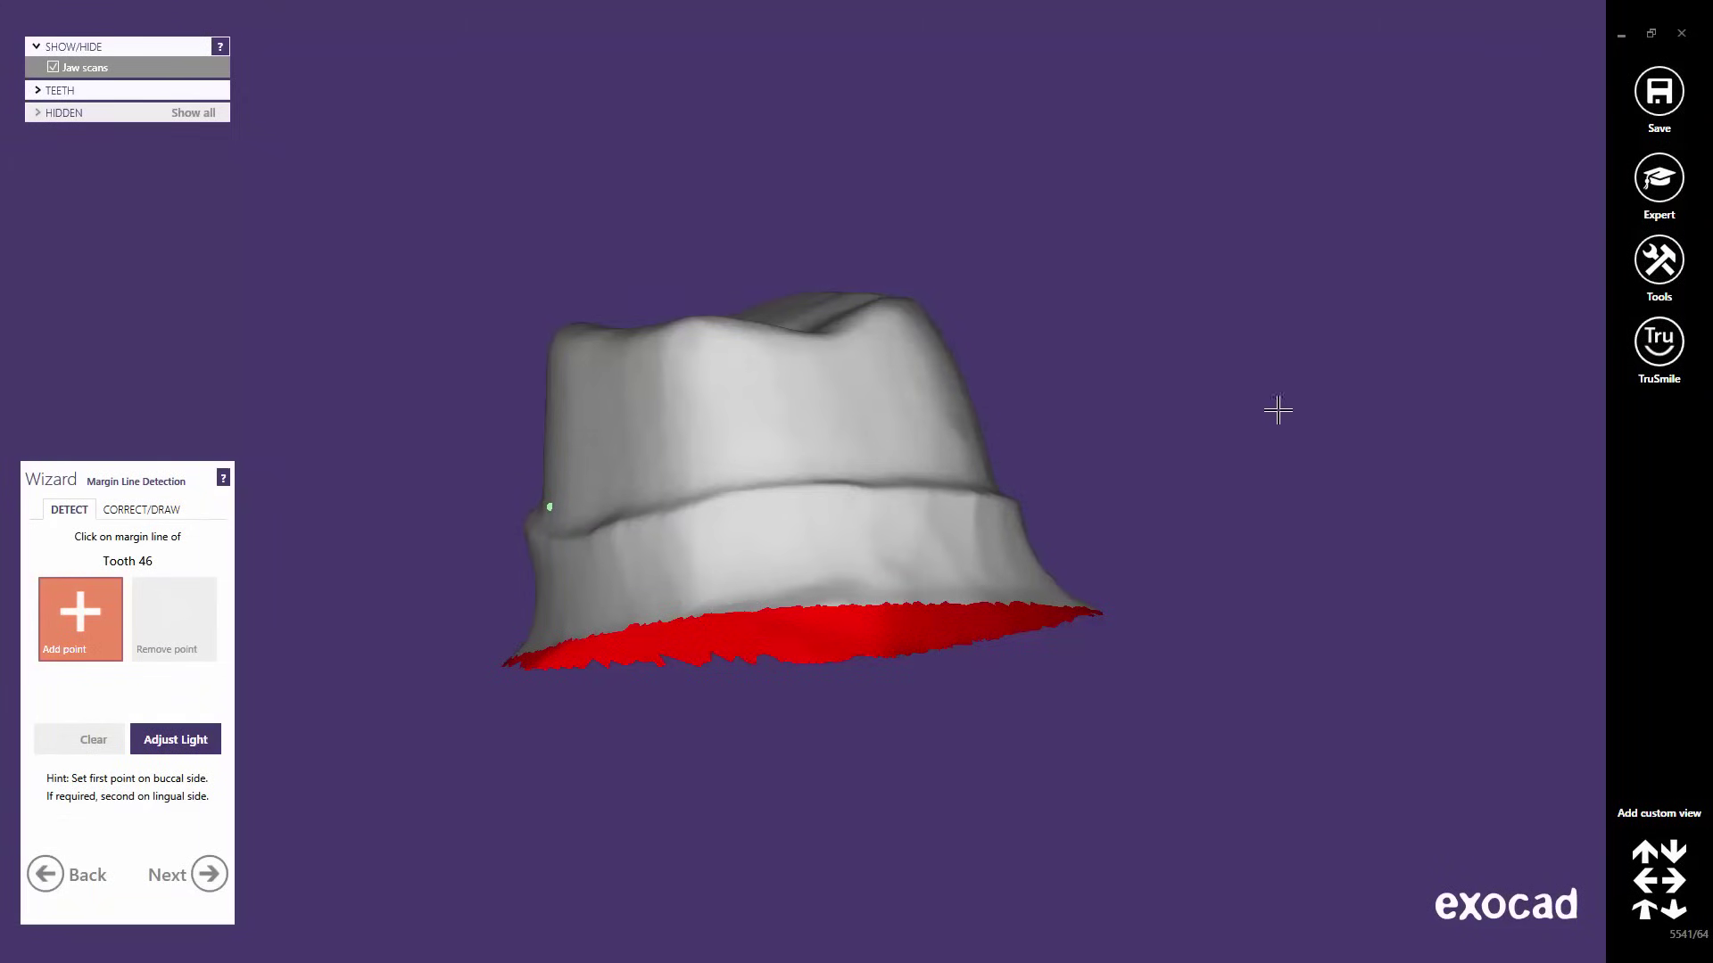
- Add margin points to detect the tooth 46 line, then remove the misplaced magenta point
{"action": "left_click", "coordinate": [887, 484]}
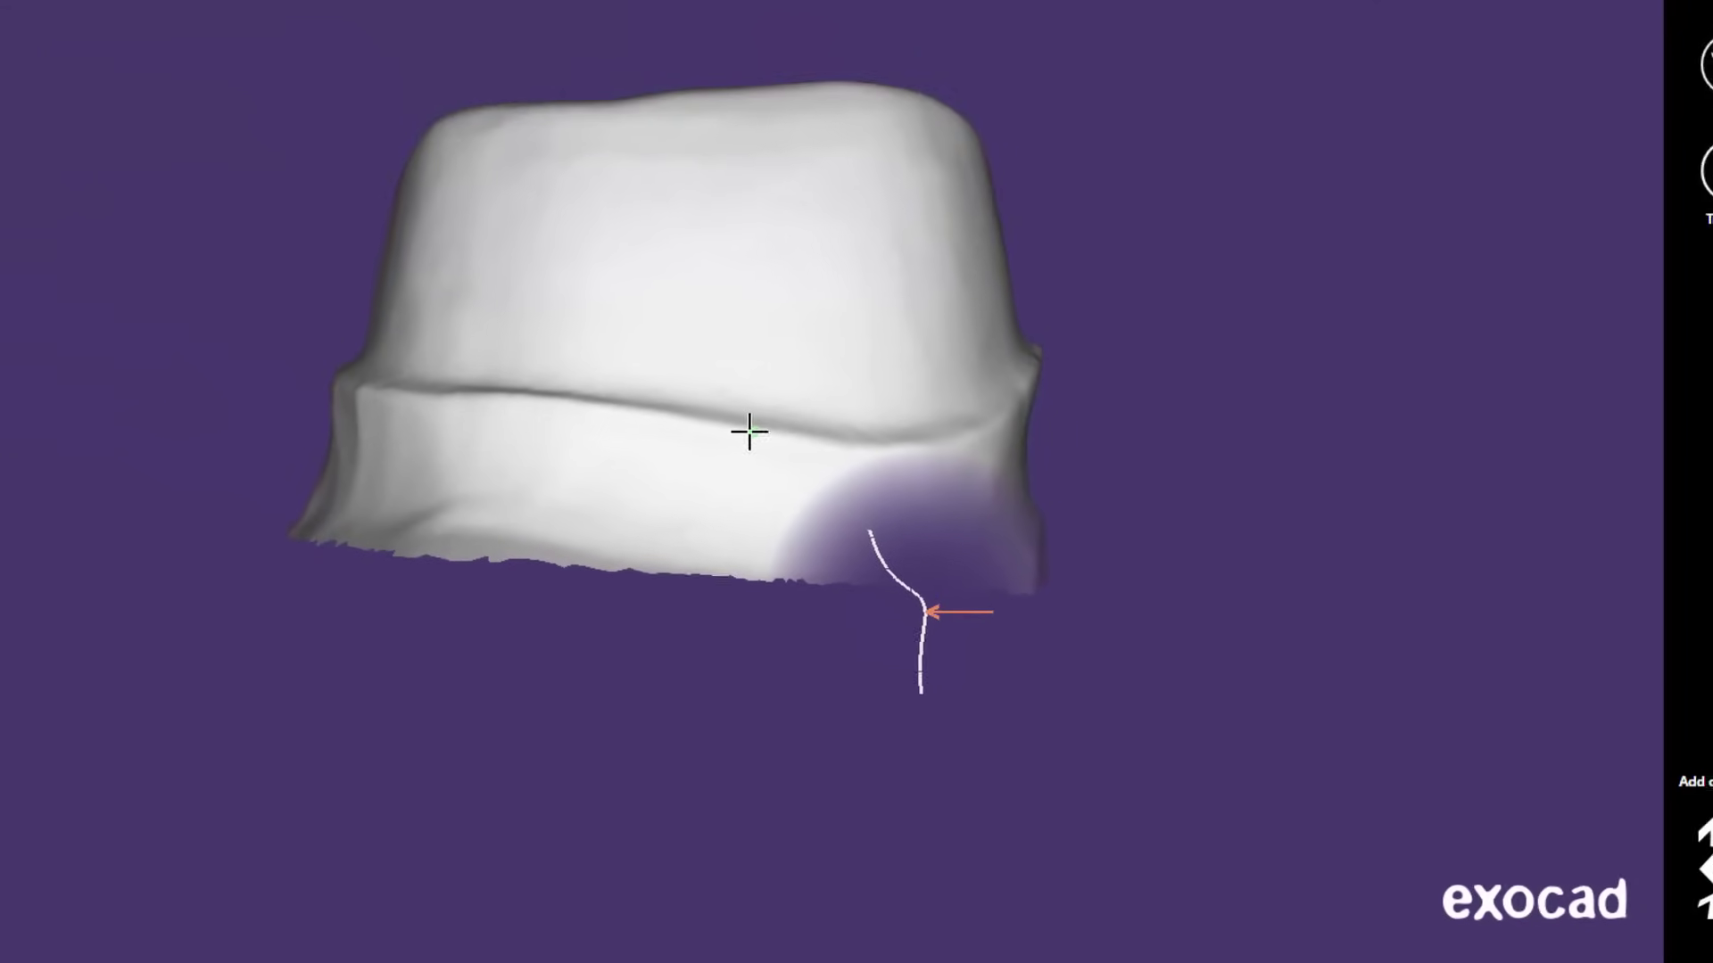
{"action": "left_click", "coordinate": [900, 542]}
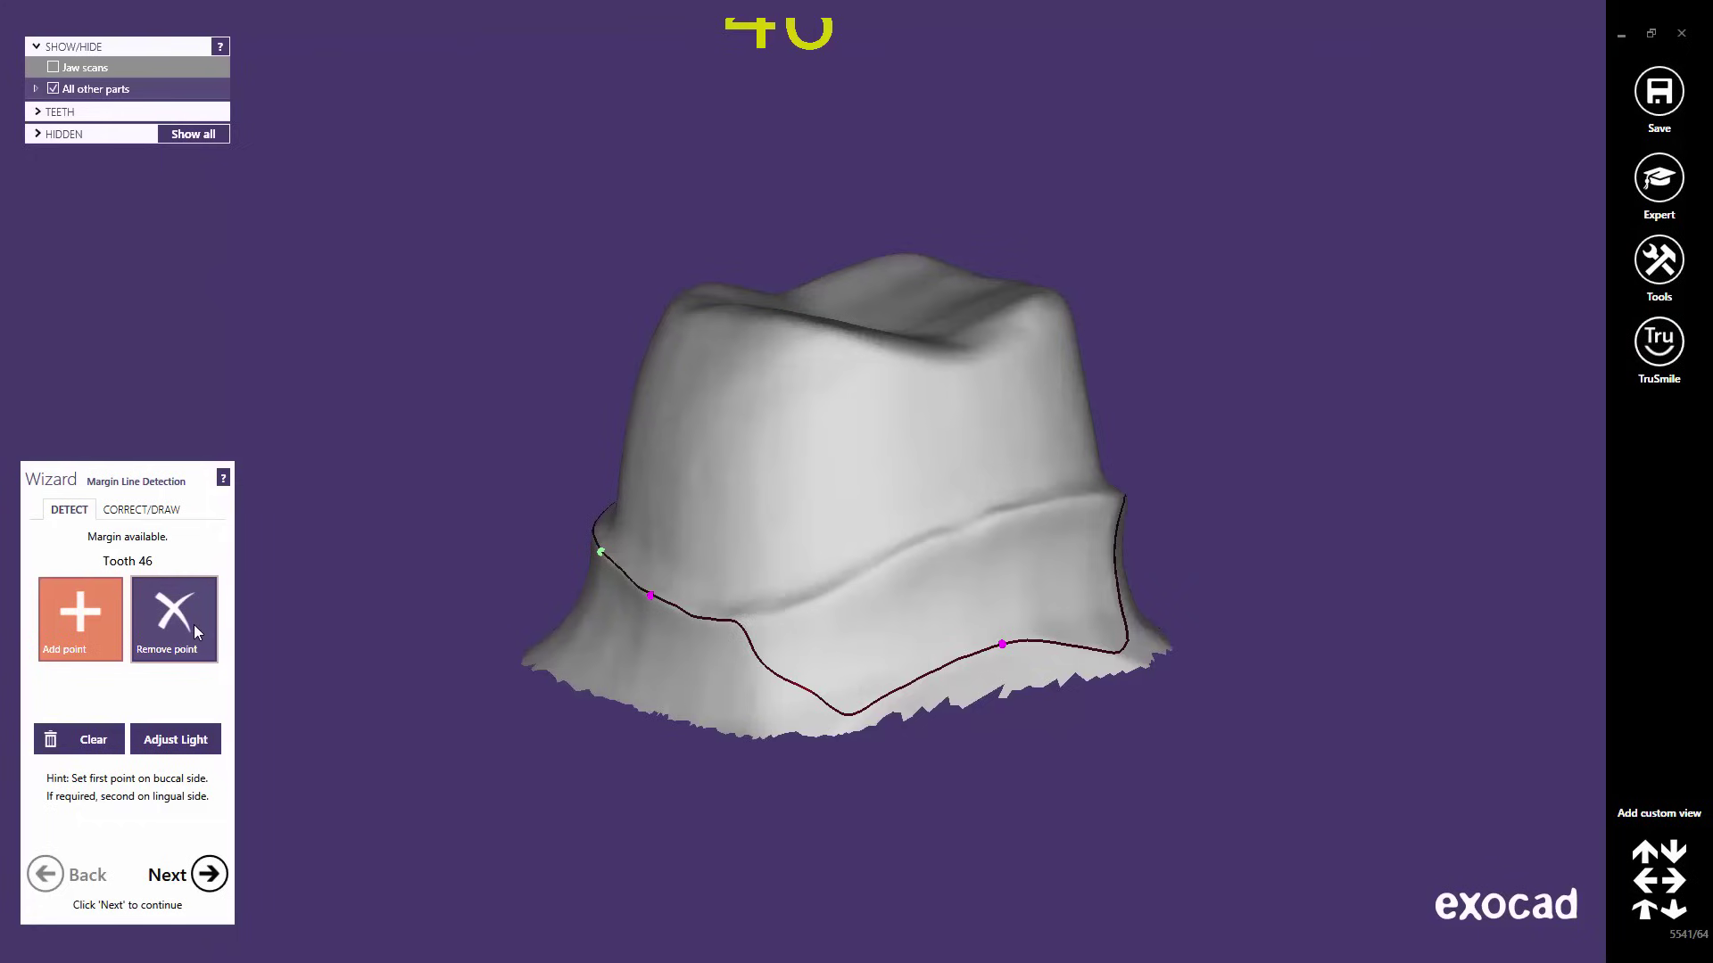
{"action": "left_click", "coordinate": [195, 625]}
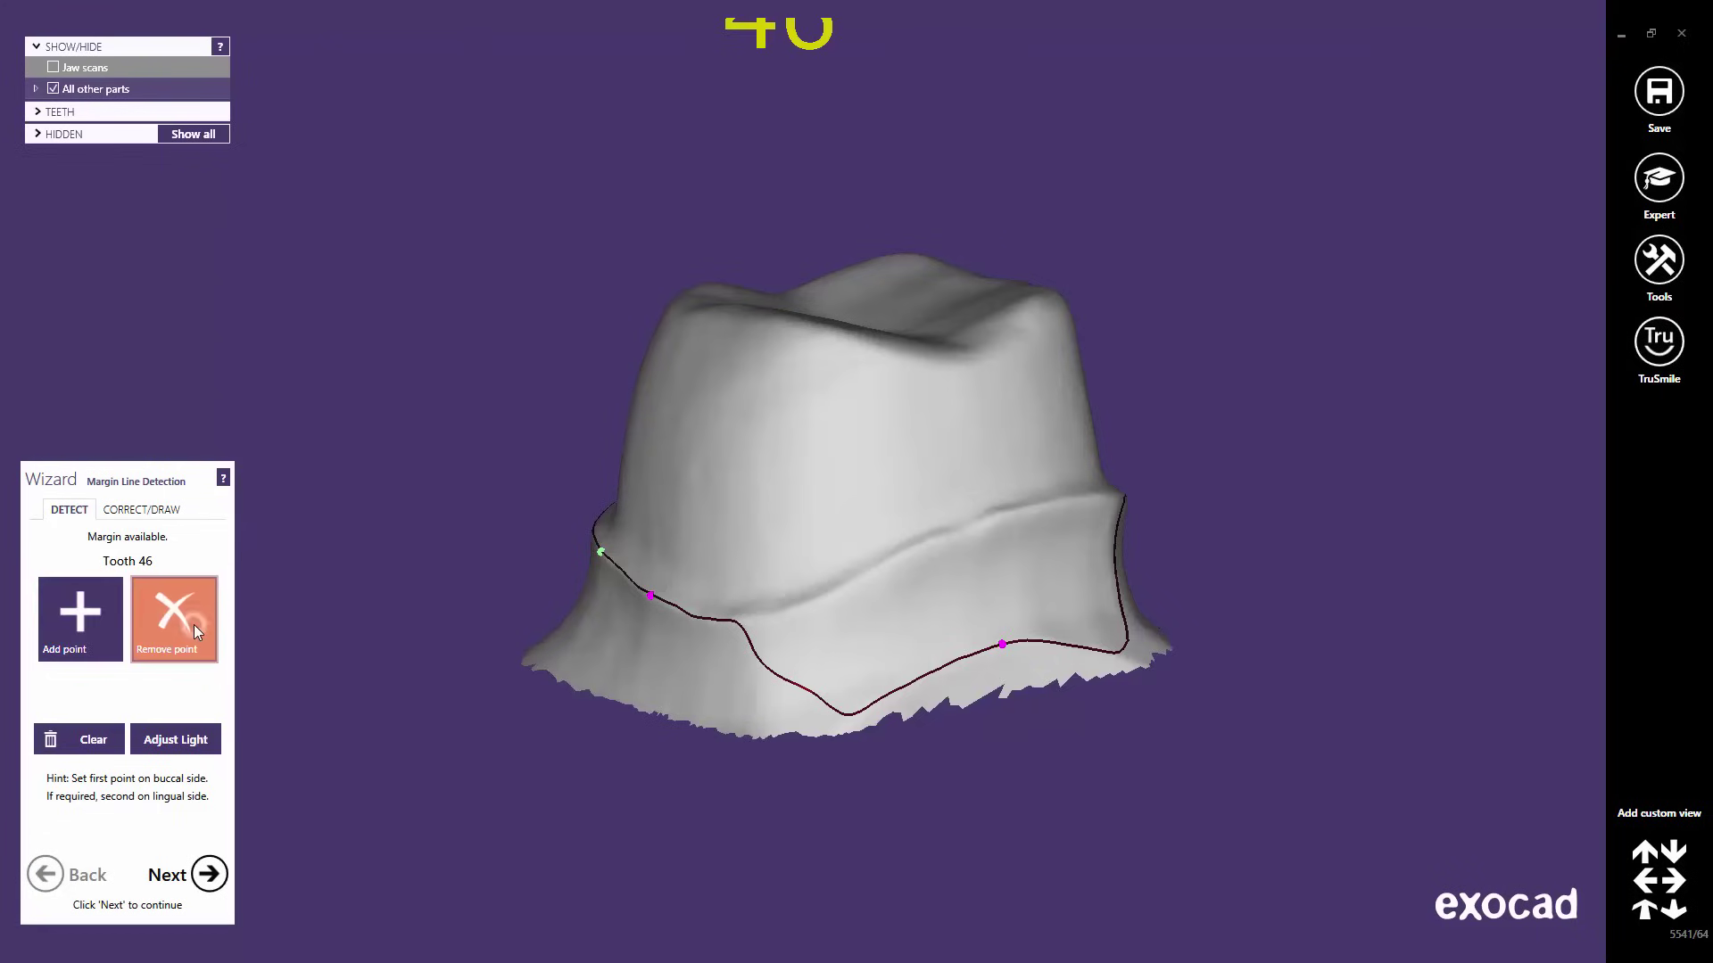
{"action": "left_click", "coordinate": [1000, 643]}
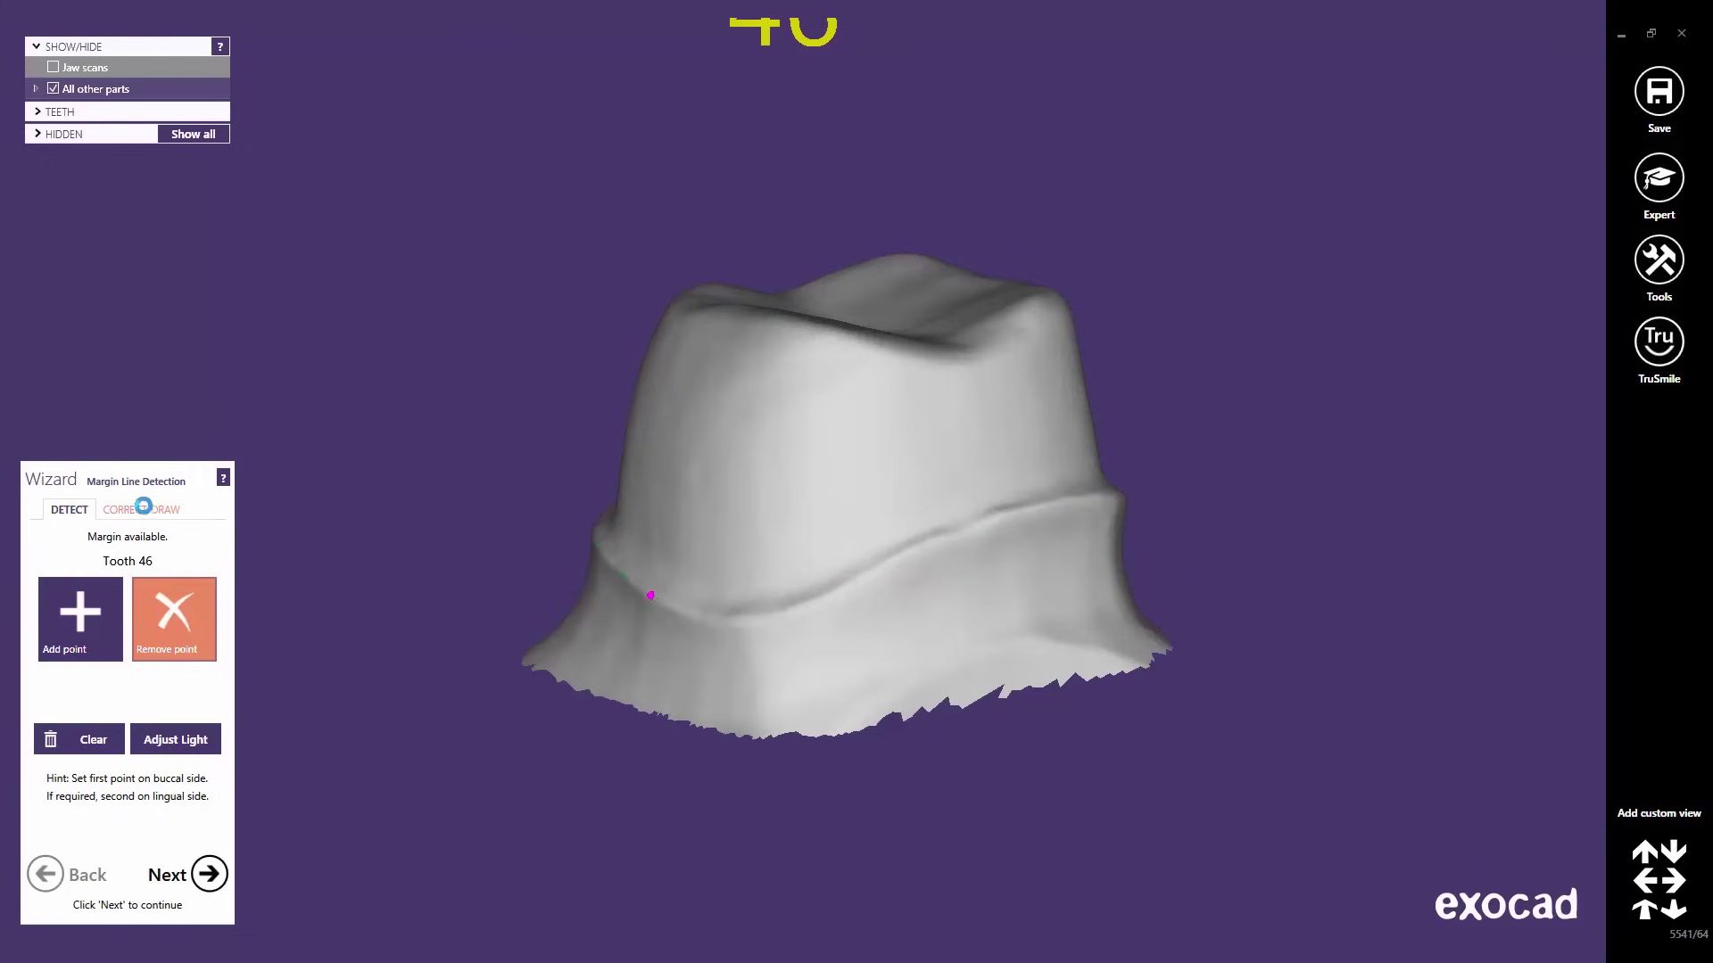
- Move the tooth 46 margin line points along the preparation edge and accept the margin
{"action": "left_click", "coordinate": [144, 510]}
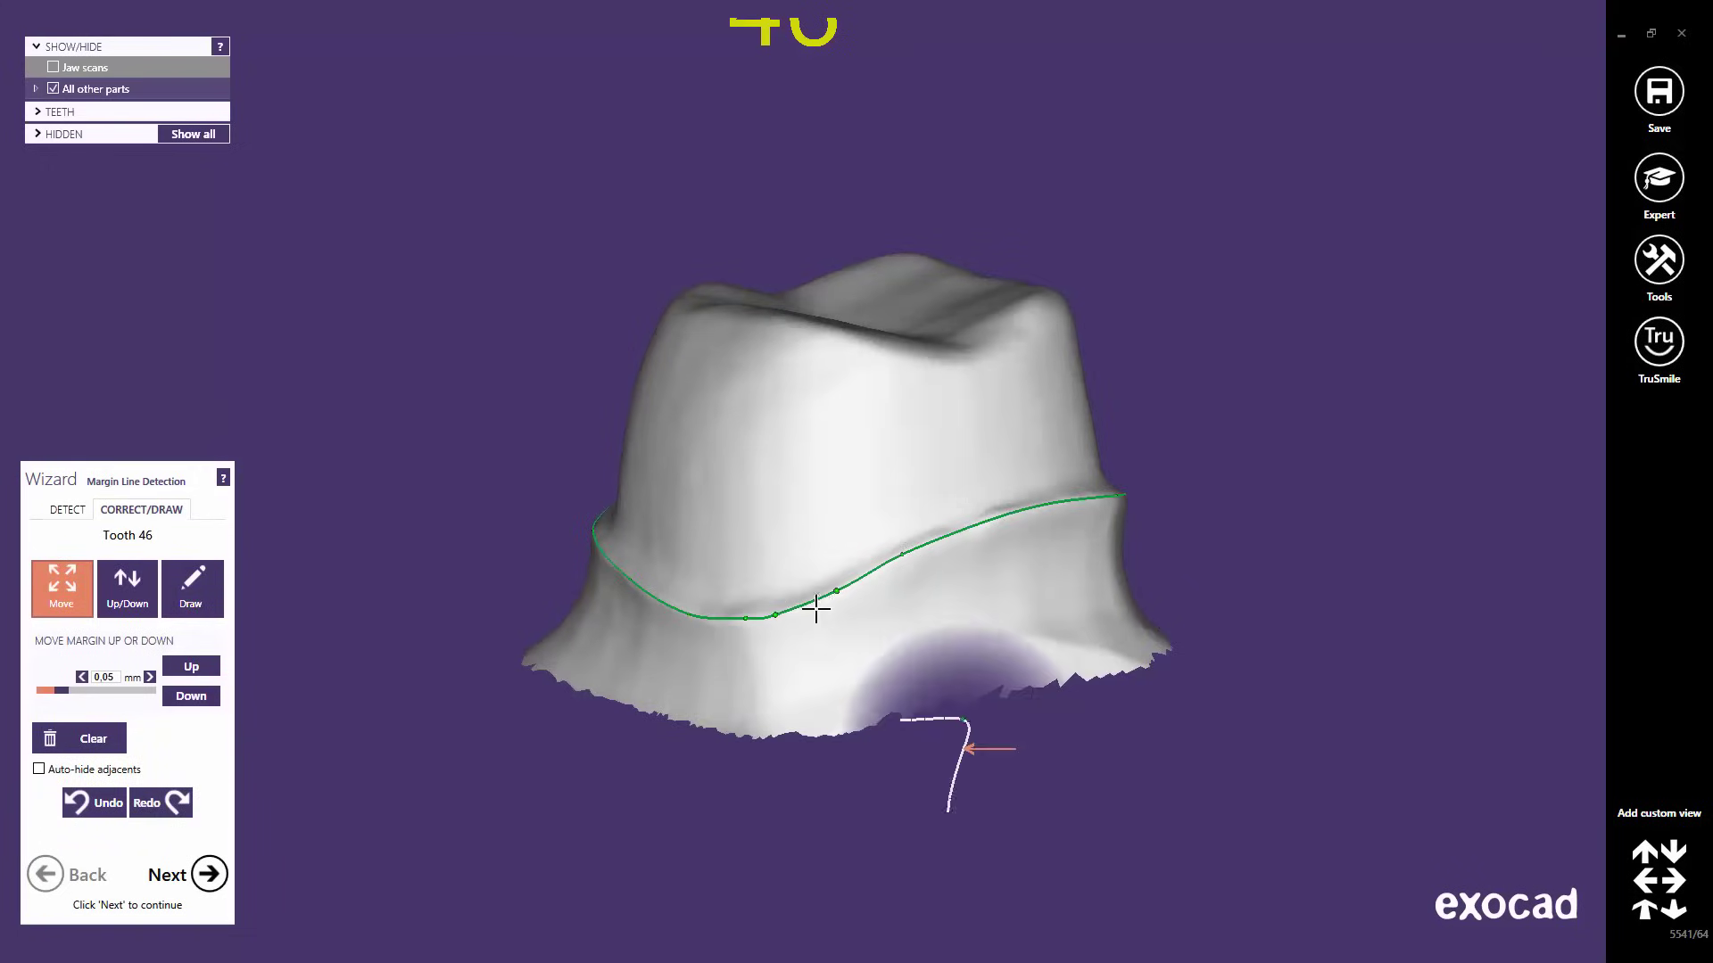
{"action": "scroll", "coordinate": [810, 606], "scroll_direction": "up", "scroll_amount": 6}
{"action": "scroll", "coordinate": [812, 609], "scroll_direction": "up", "scroll_amount": 1}
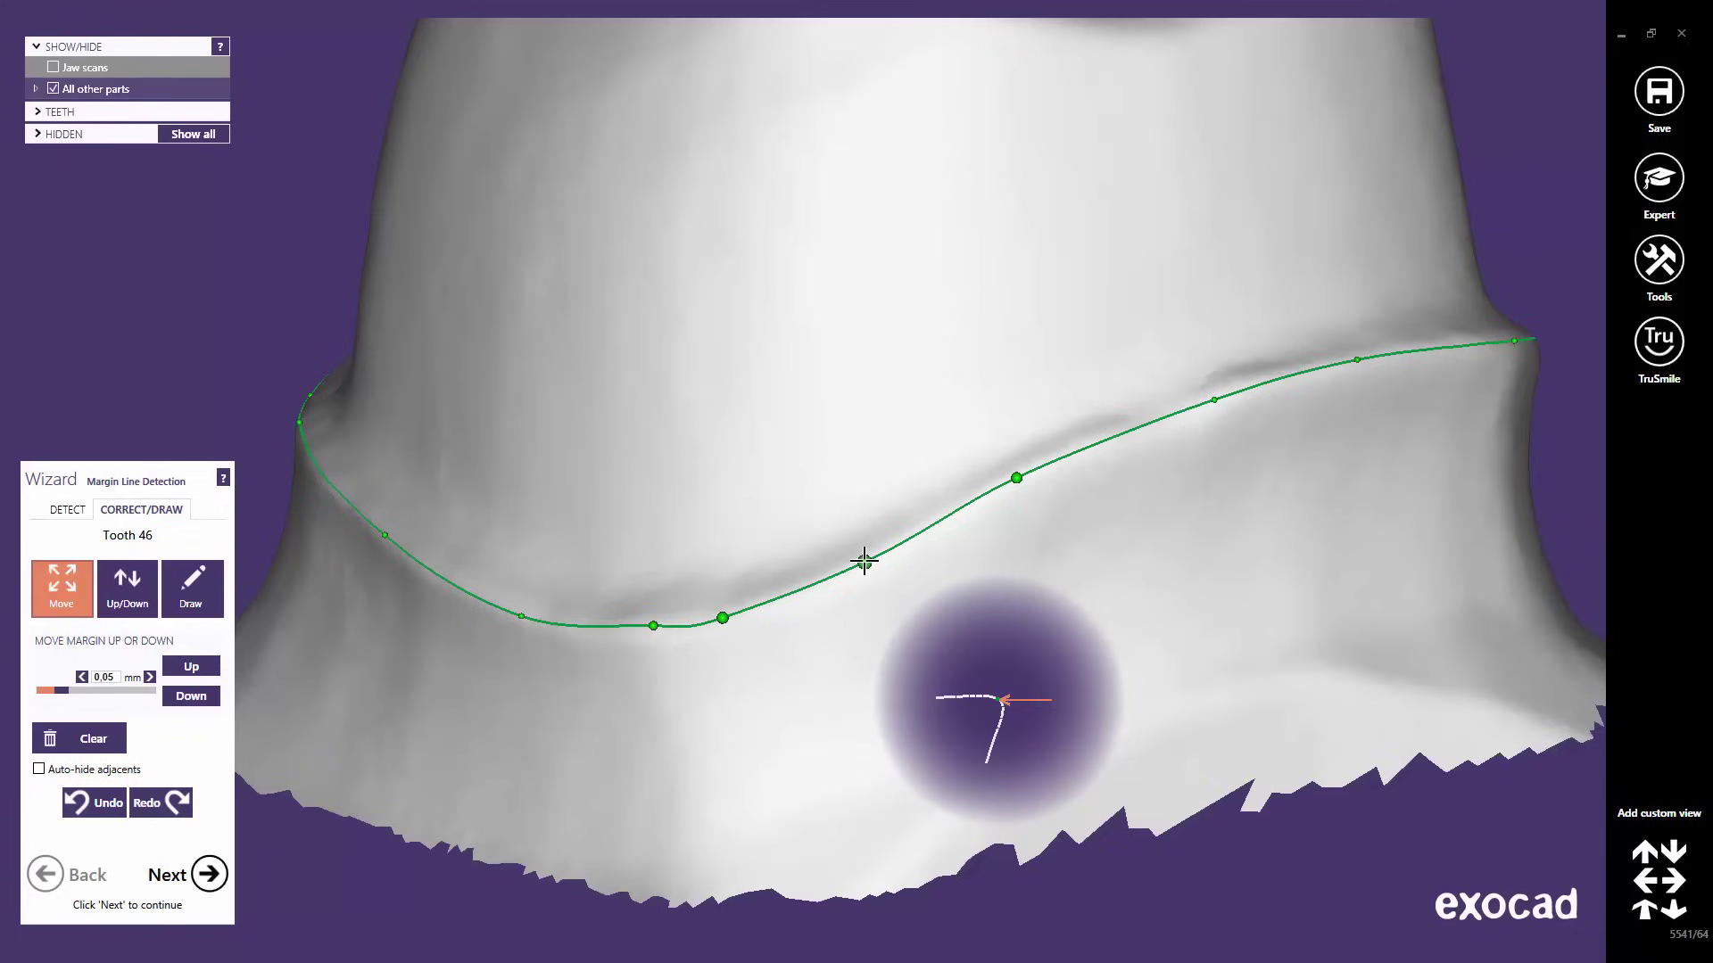
{"action": "mouse_move", "coordinate": [864, 560]}
{"action": "left_mouse_down"}
{"action": "mouse_move", "coordinate": [922, 508]}
{"action": "mouse_move", "coordinate": [887, 375]}
{"action": "mouse_move", "coordinate": [802, 638]}
{"action": "mouse_move", "coordinate": [943, 566]}
{"action": "mouse_move", "coordinate": [868, 405]}
{"action": "mouse_move", "coordinate": [848, 535]}
{"action": "mouse_move", "coordinate": [879, 554]}
{"action": "left_mouse_up"}
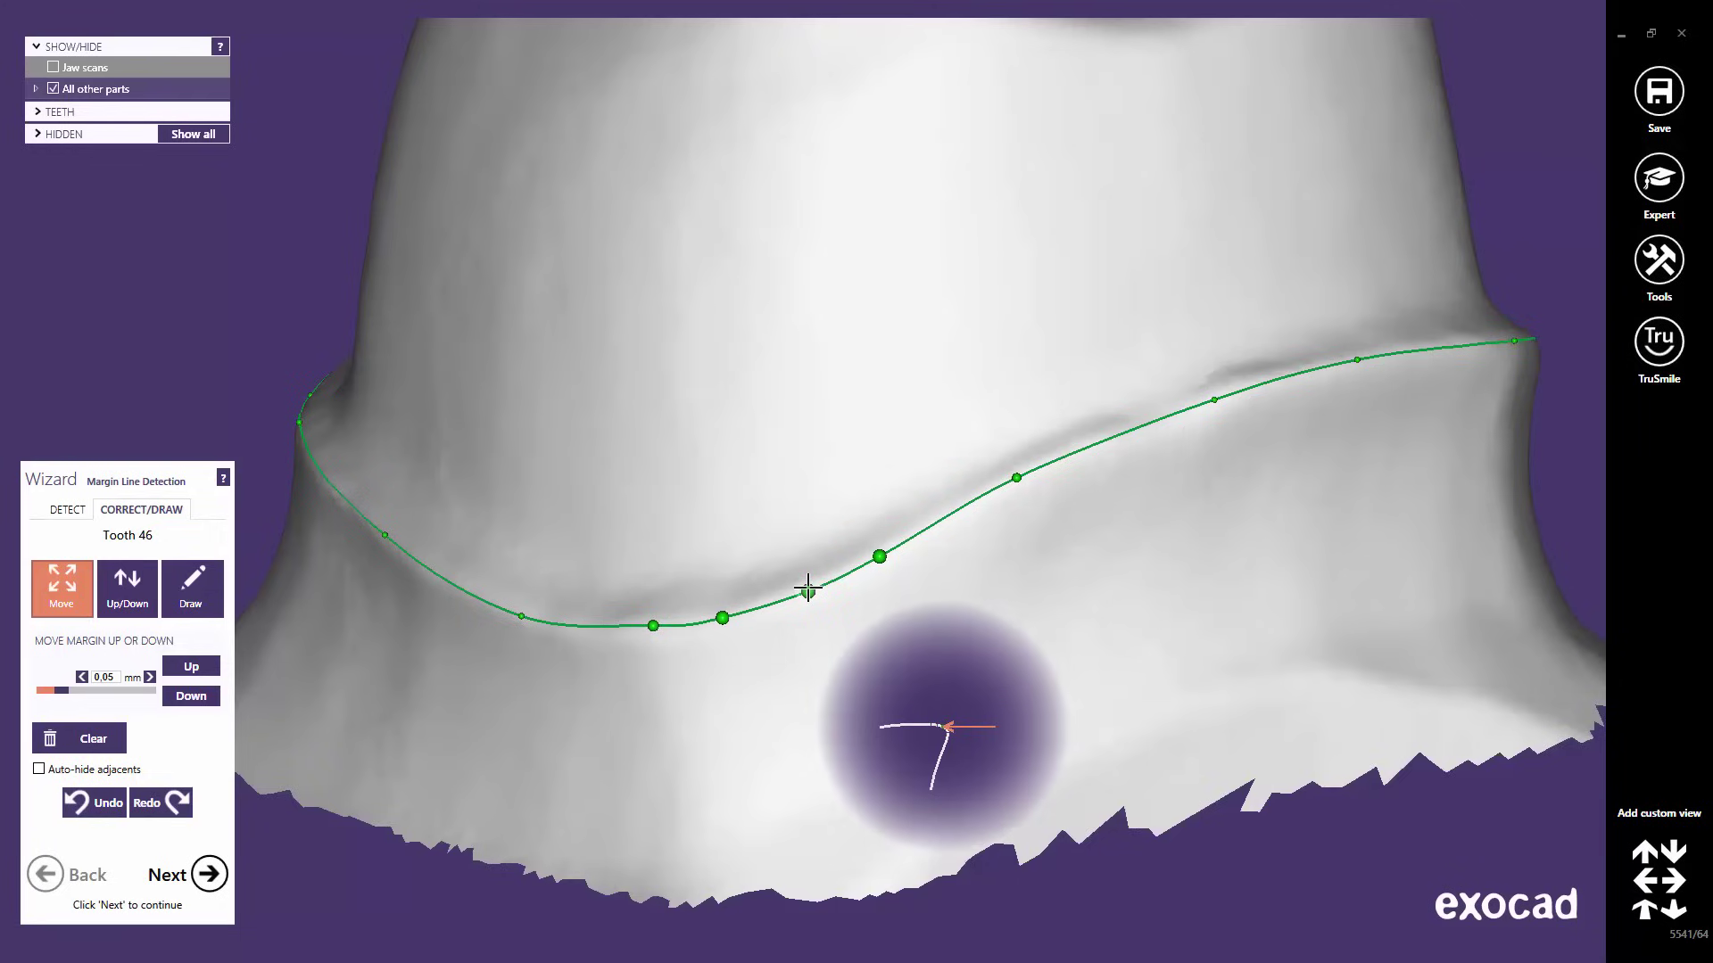
{"action": "mouse_move", "coordinate": [811, 585]}
{"action": "left_mouse_down"}
{"action": "mouse_move", "coordinate": [789, 536]}
{"action": "mouse_move", "coordinate": [806, 639]}
{"action": "mouse_move", "coordinate": [810, 585]}
{"action": "left_mouse_up"}
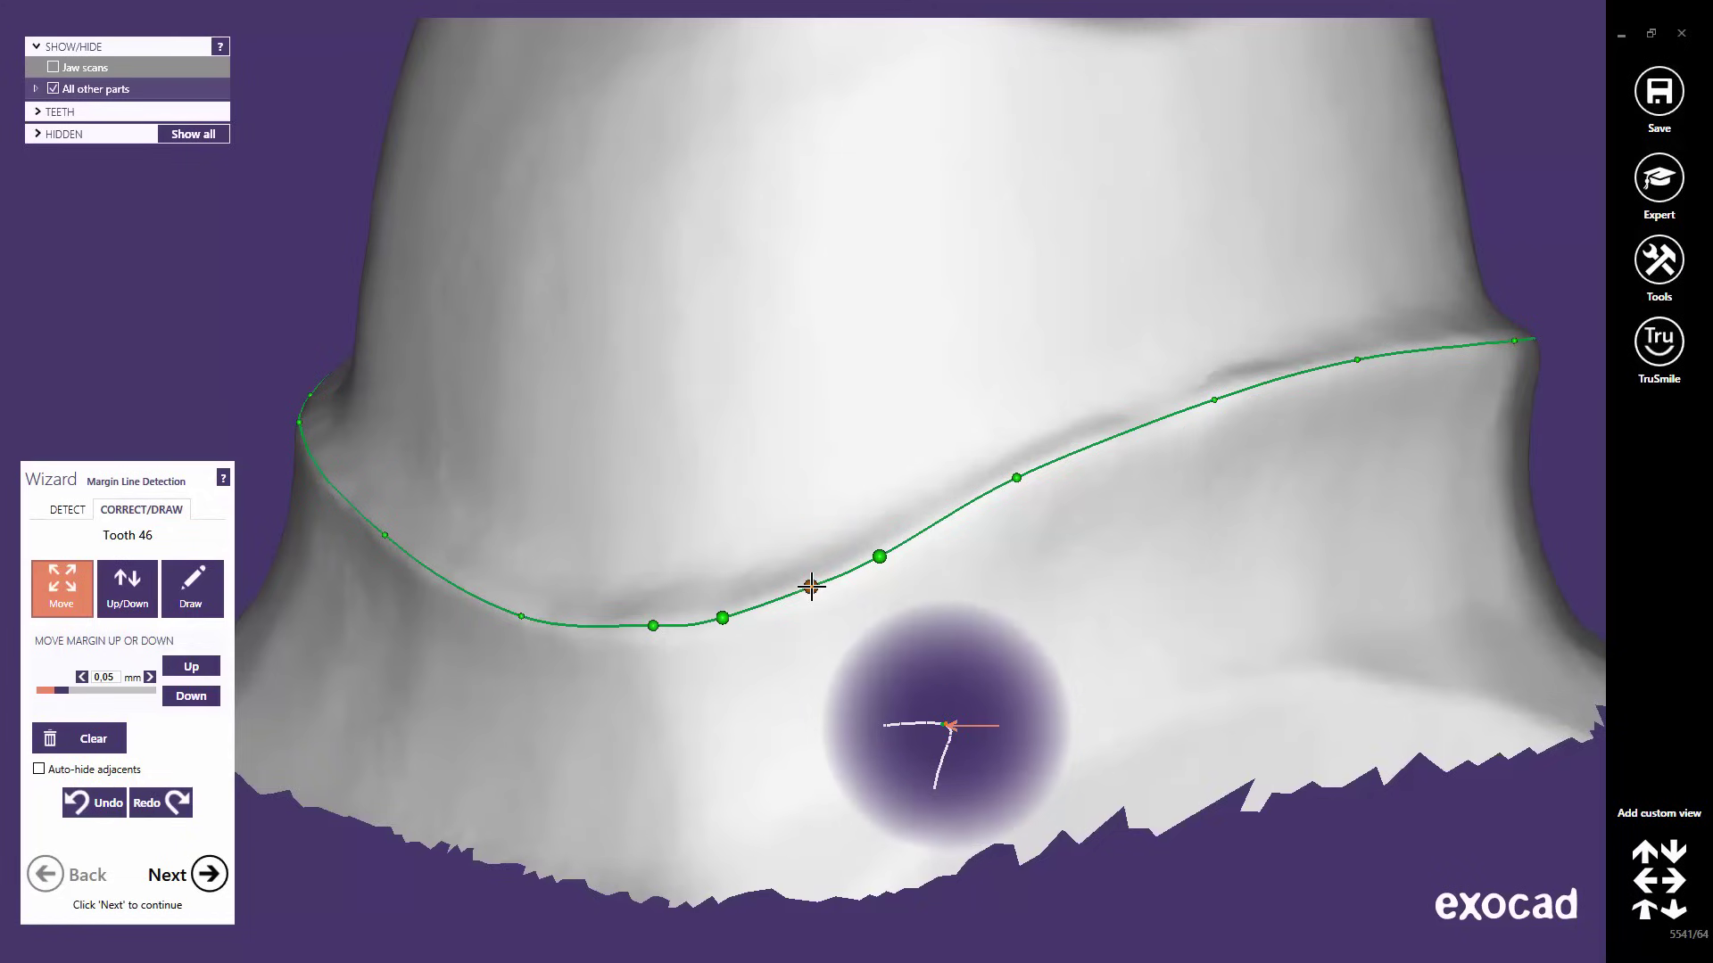
{"action": "left_click", "coordinate": [811, 586]}
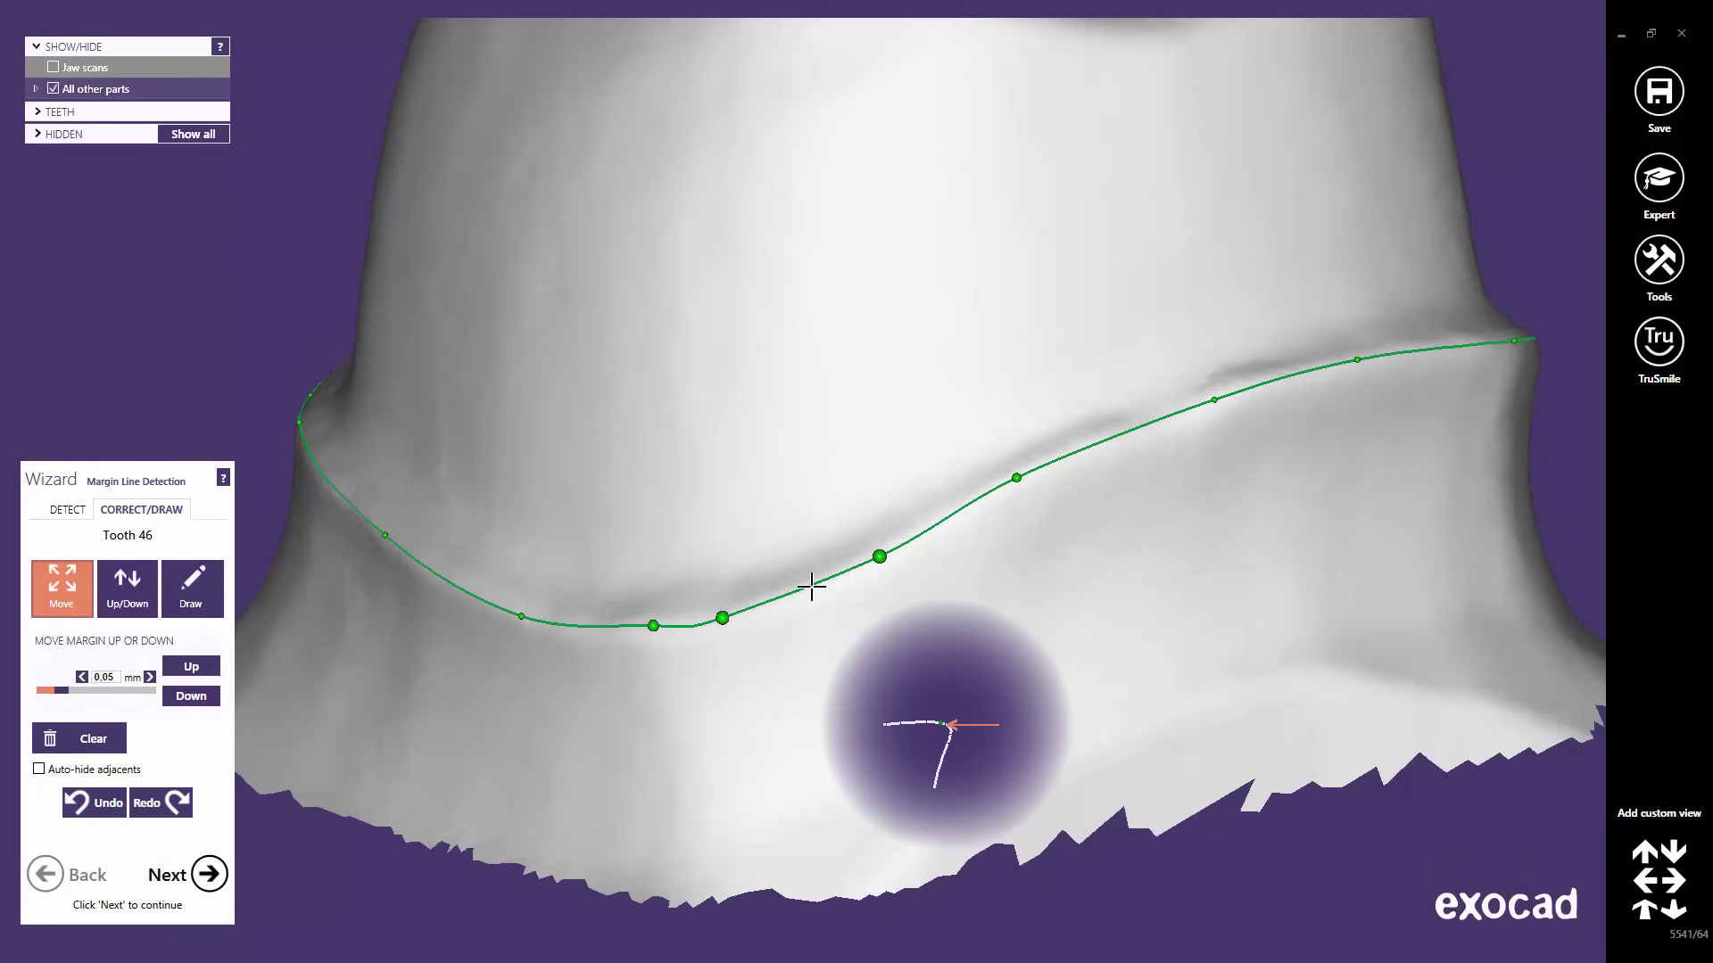
{"action": "left_click", "coordinate": [211, 876]}
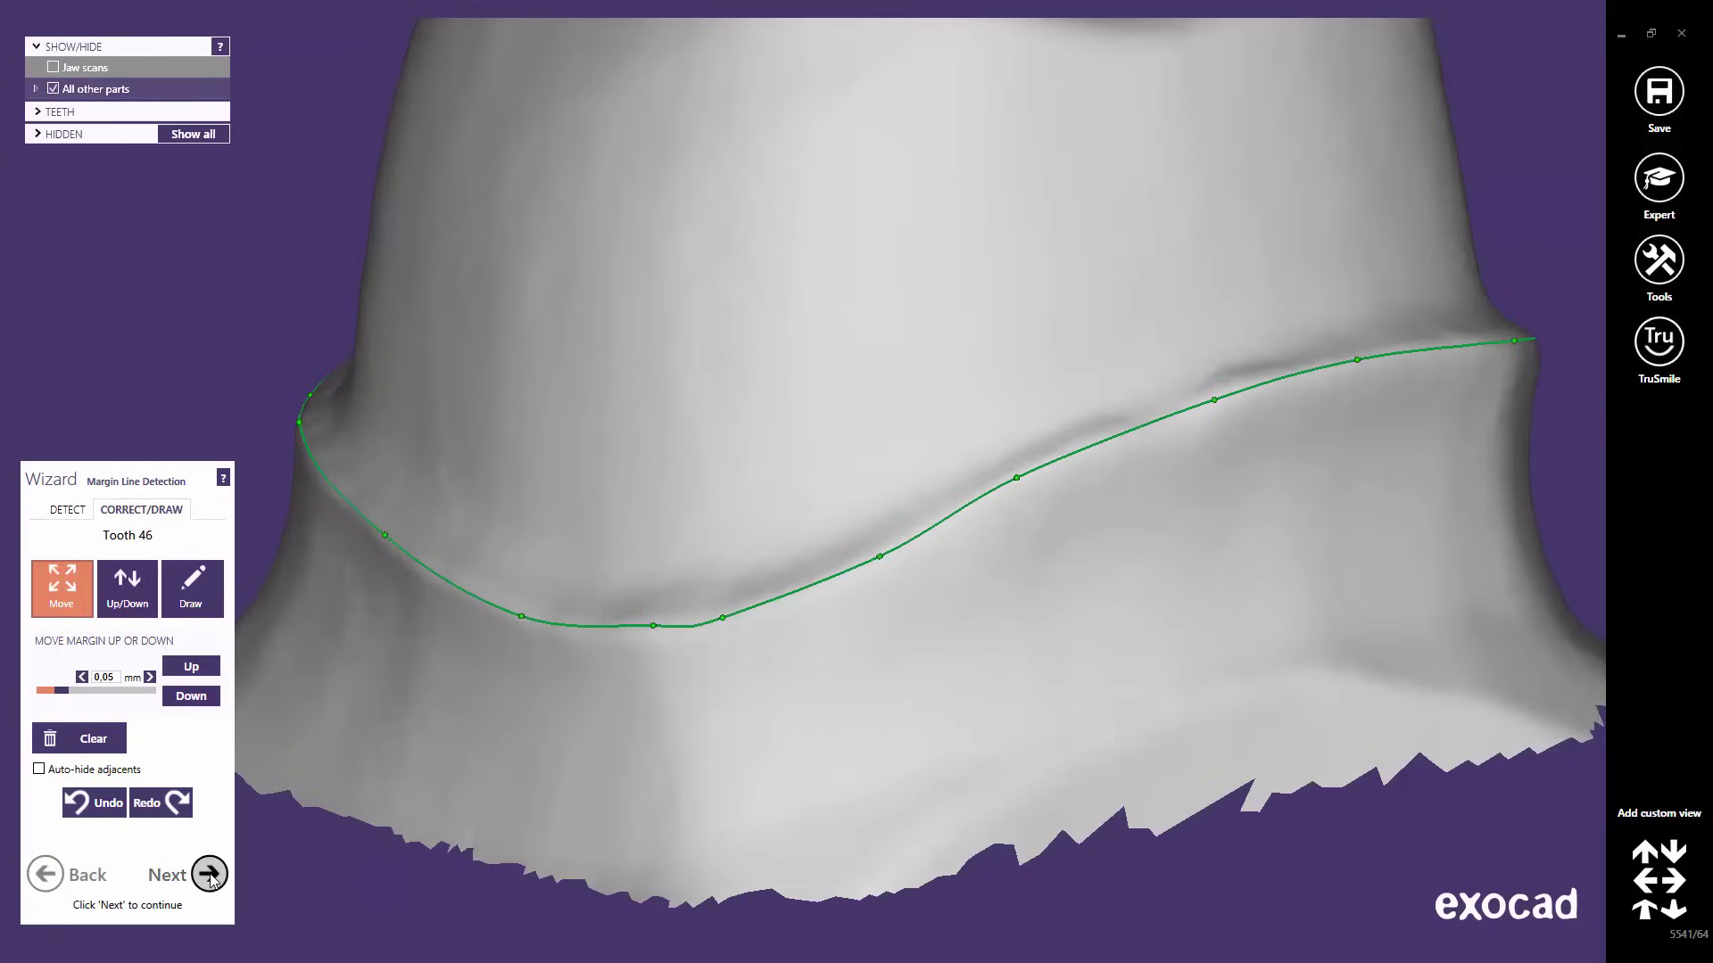
- Advance to Crown Bottoms, with a 0.05 mm cement gap from 1 mm, and open the viewport context menu
{"action": "left_click", "coordinate": [210, 876]}
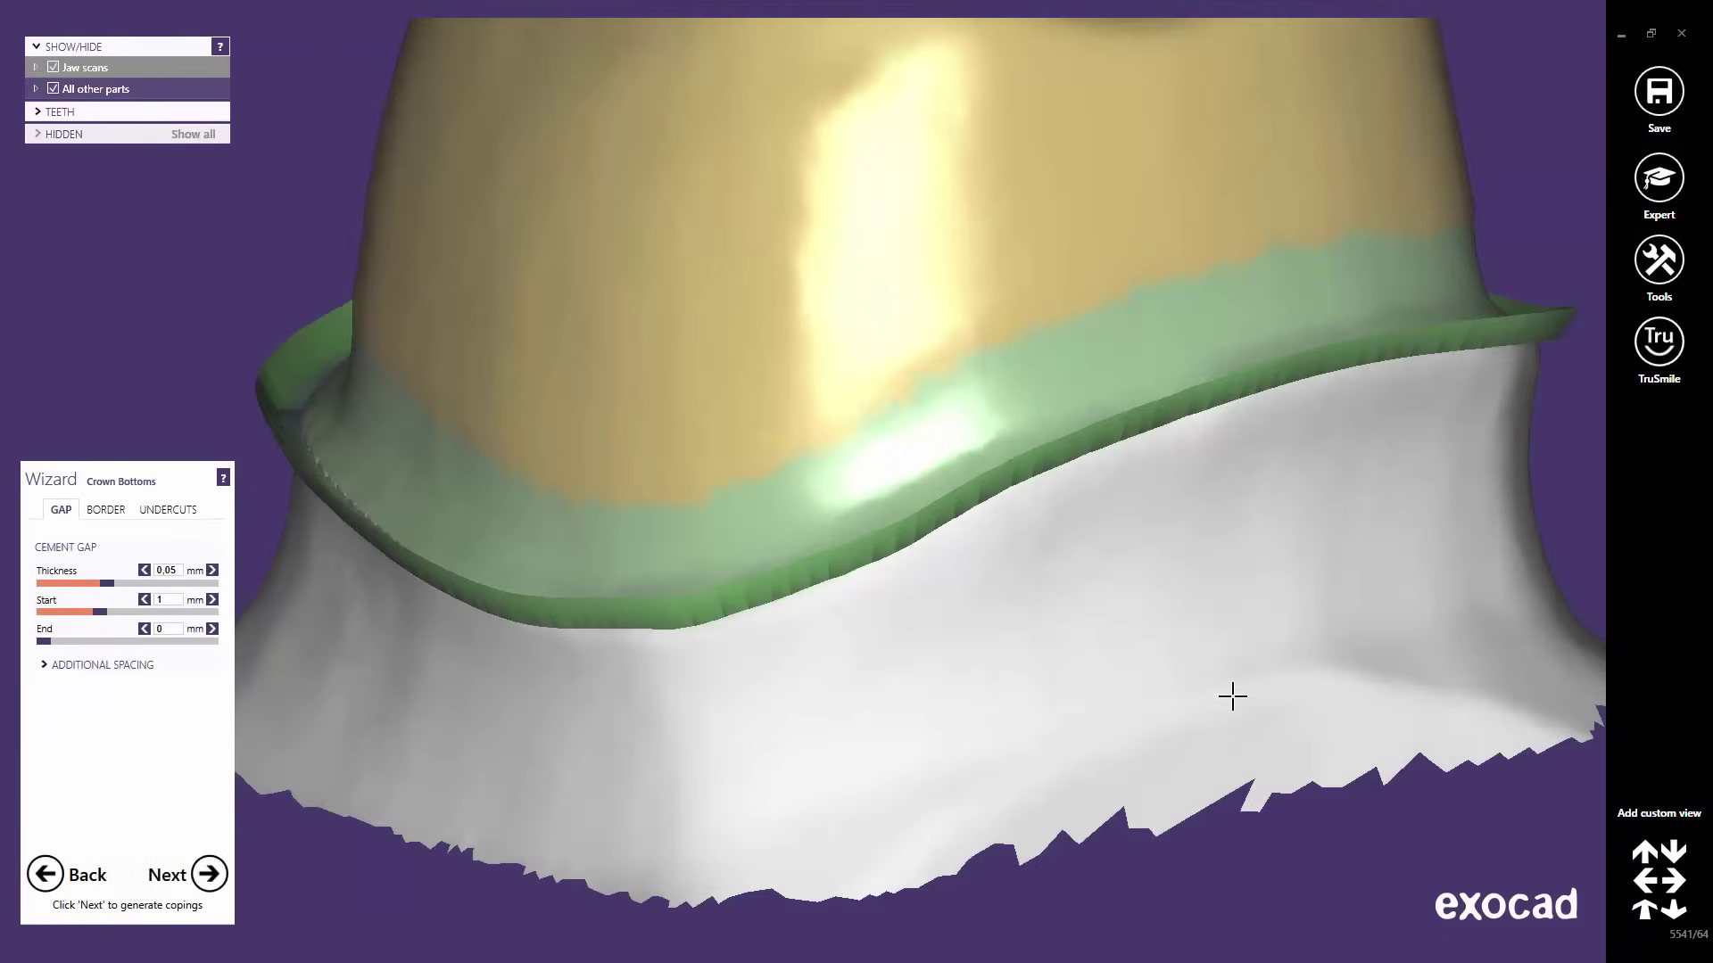
{"action": "scroll", "coordinate": [1230, 661], "scroll_direction": "down", "scroll_amount": 3}
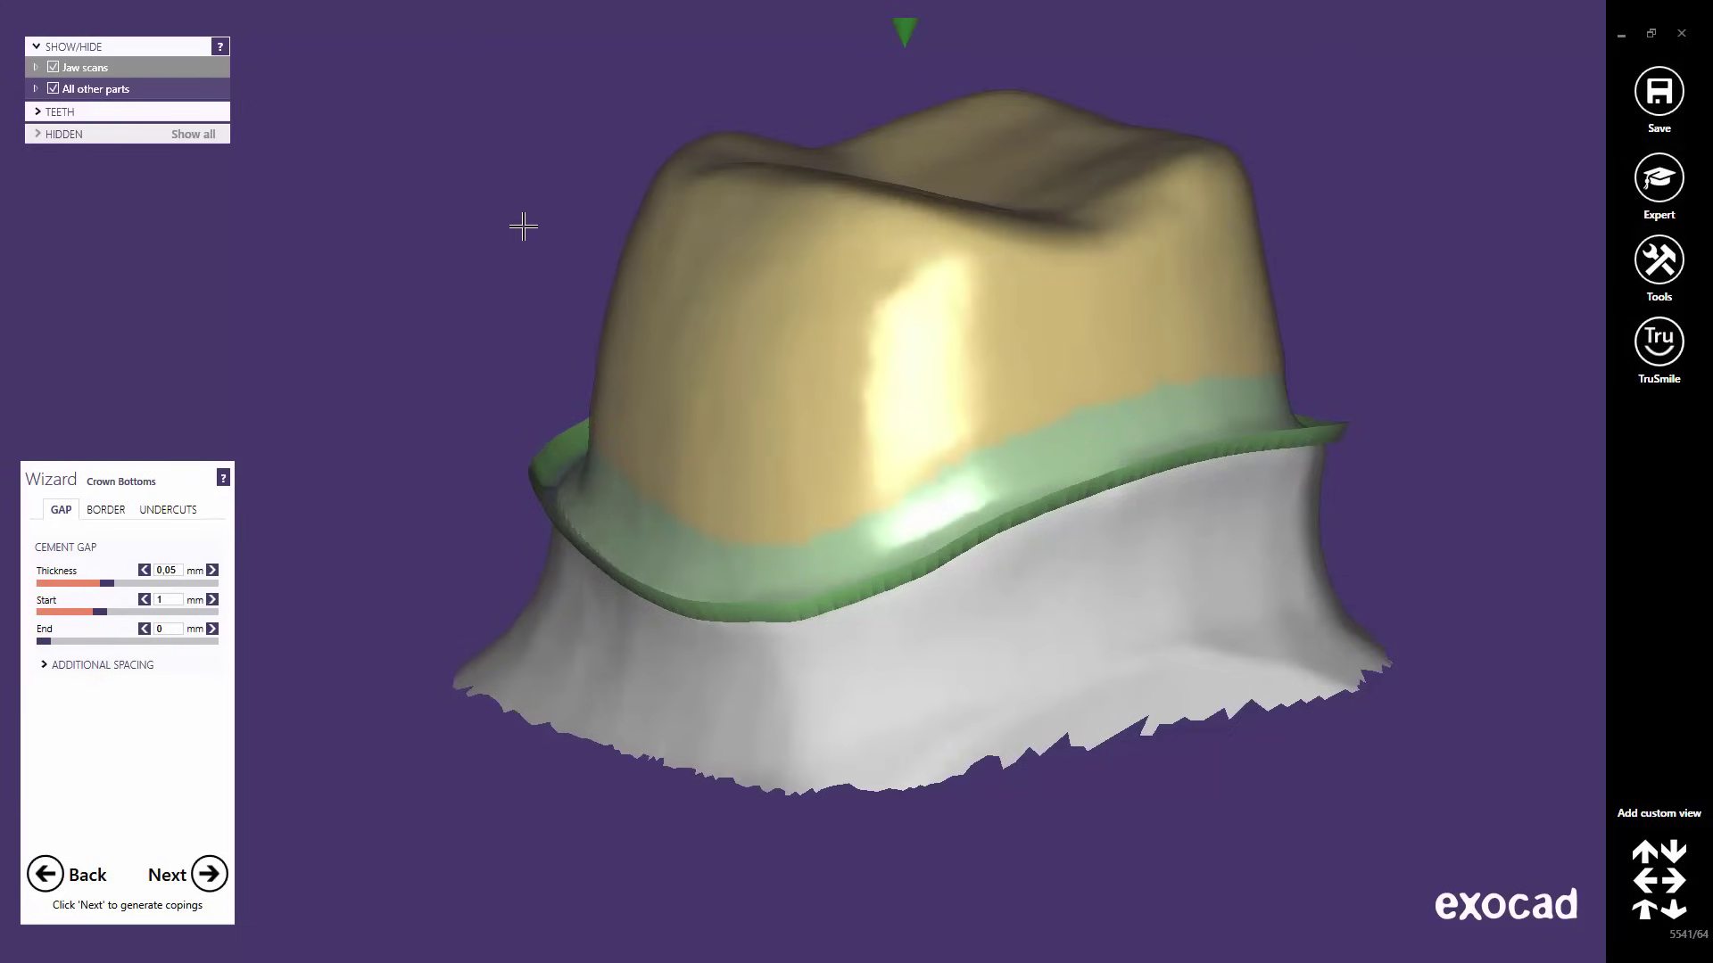
{"action": "right_click", "coordinate": [523, 227]}
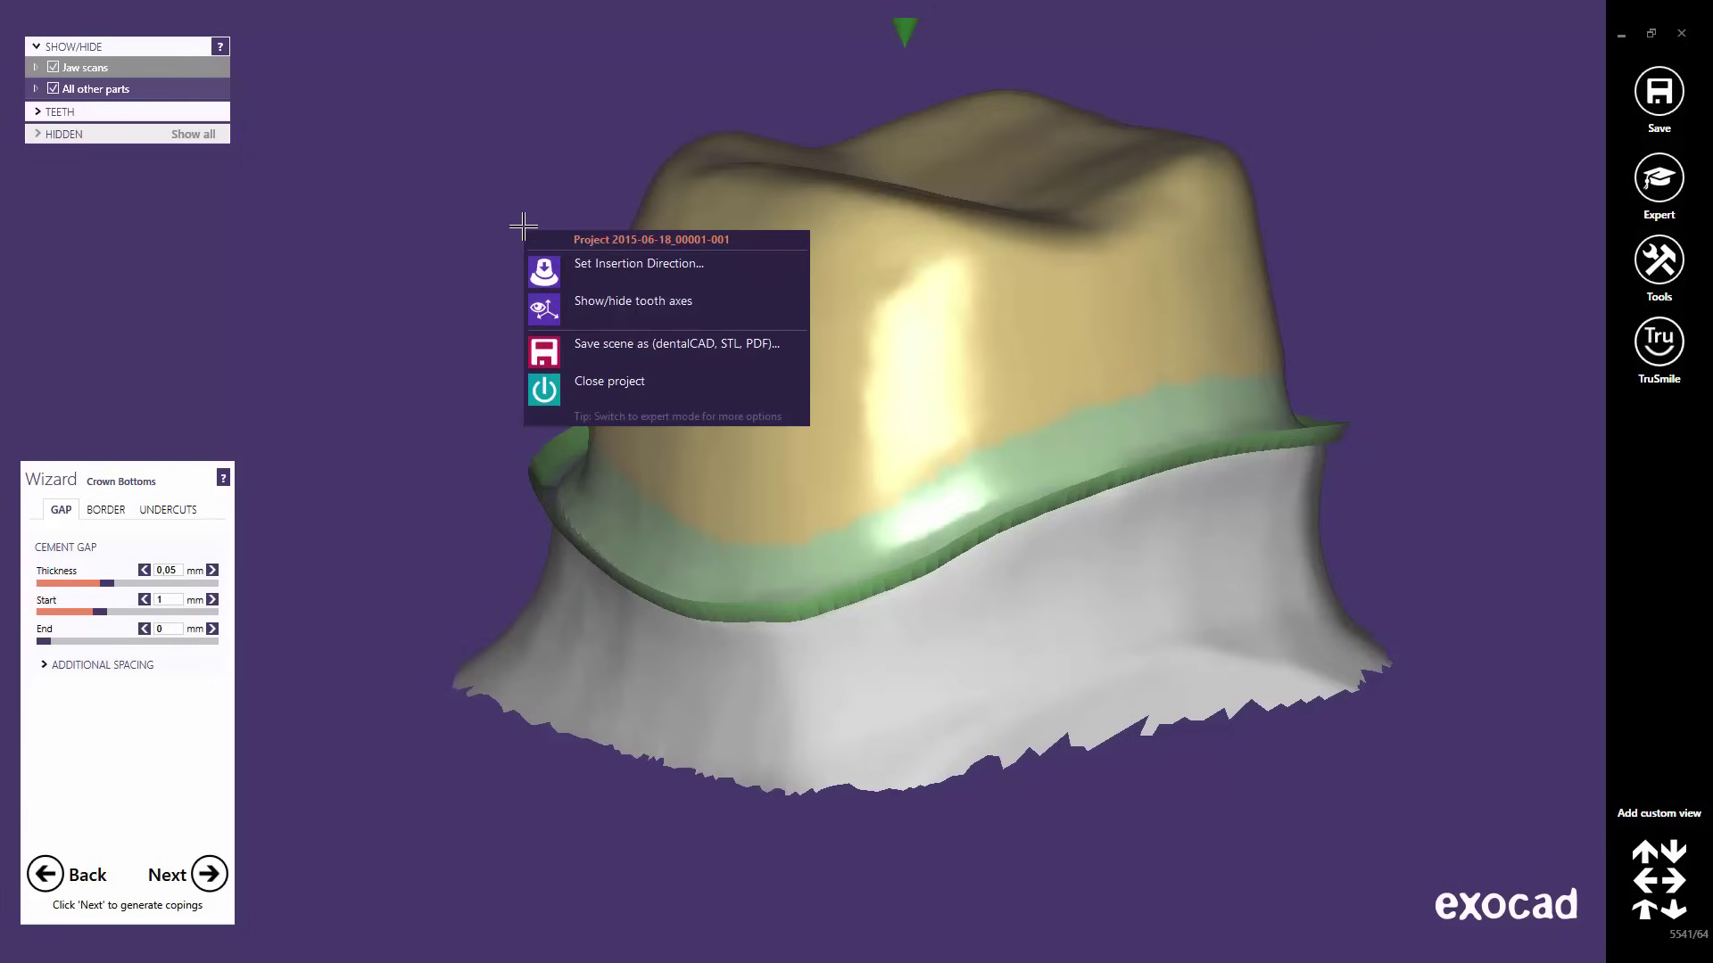
- Set tooth 46's insertion axis from the occlusal view, check undercuts, and confirm
{"action": "left_click", "coordinate": [607, 264]}
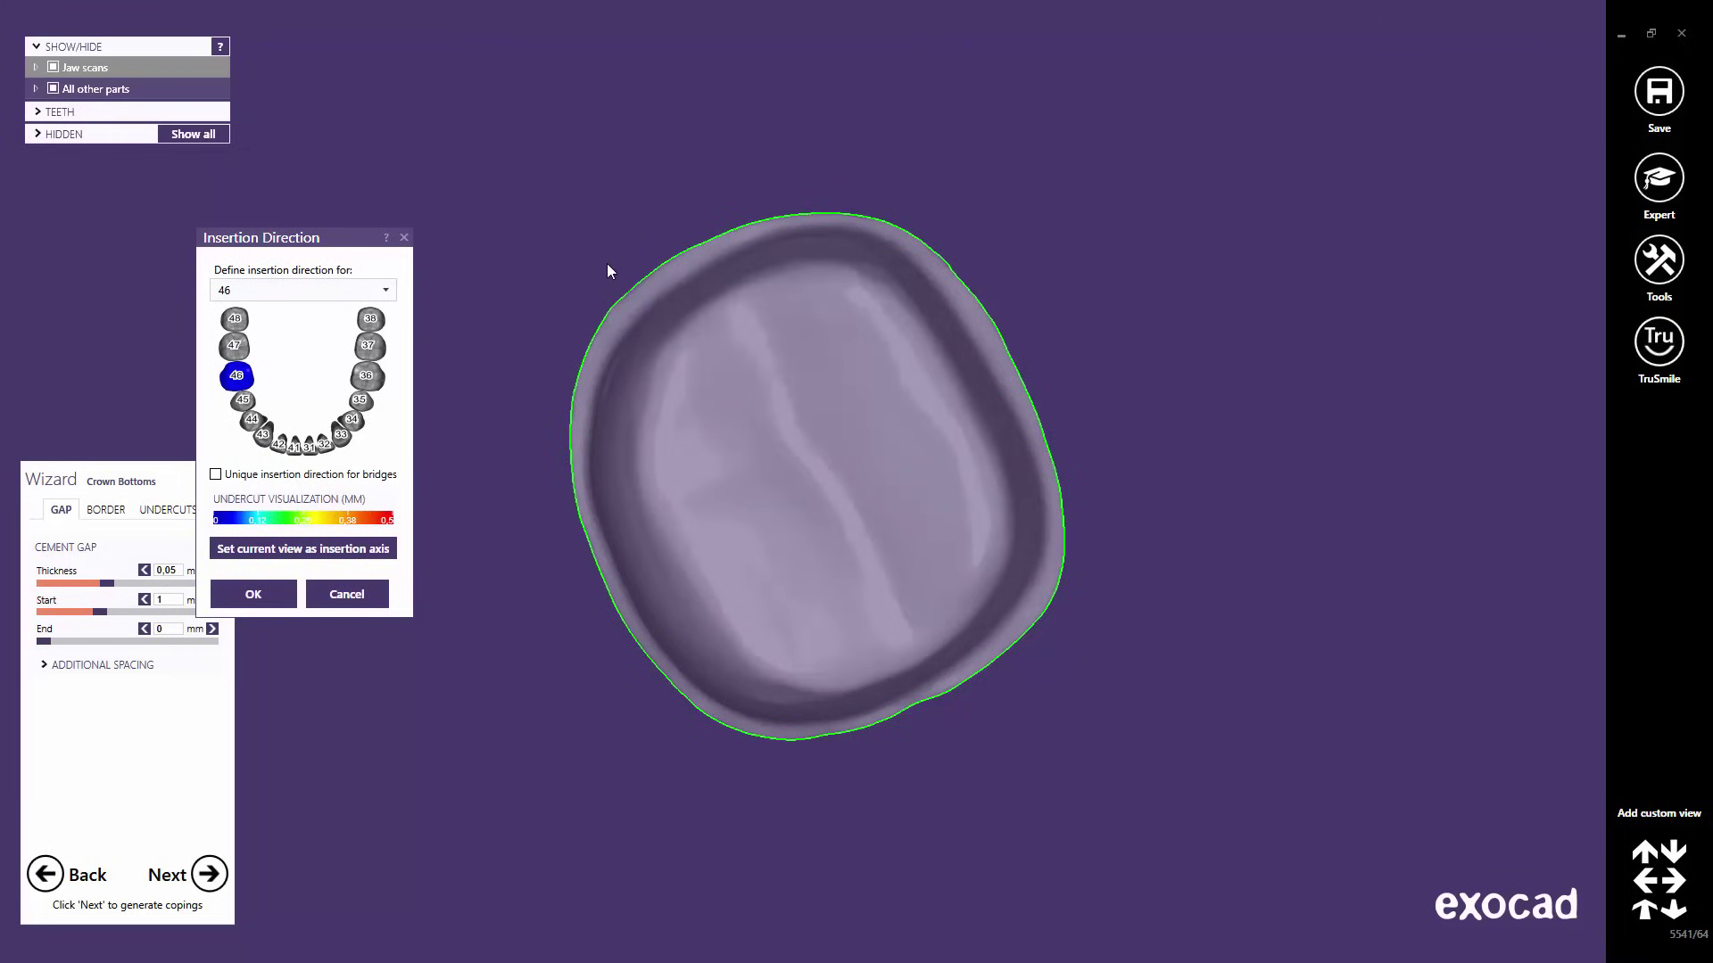
{"action": "right_click_drag", "start_coordinate": [776, 558], "coordinate": [824, 480]}
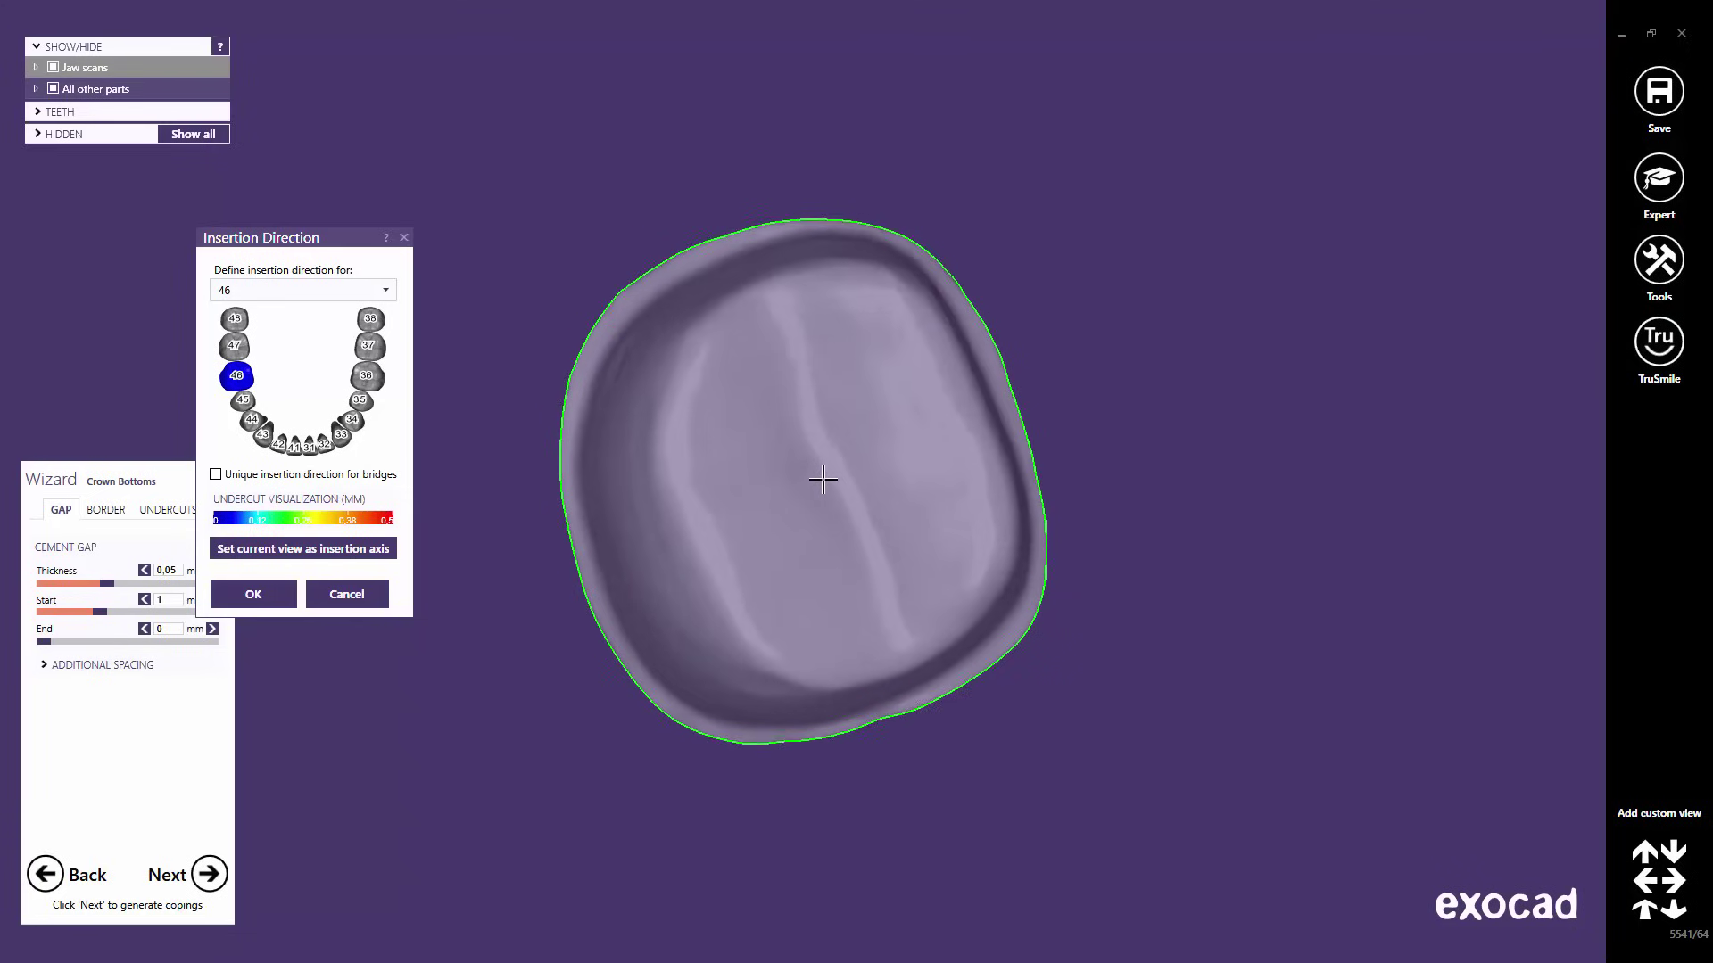
{"action": "left_click", "coordinate": [338, 553]}
{"action": "left_click", "coordinate": [339, 553]}
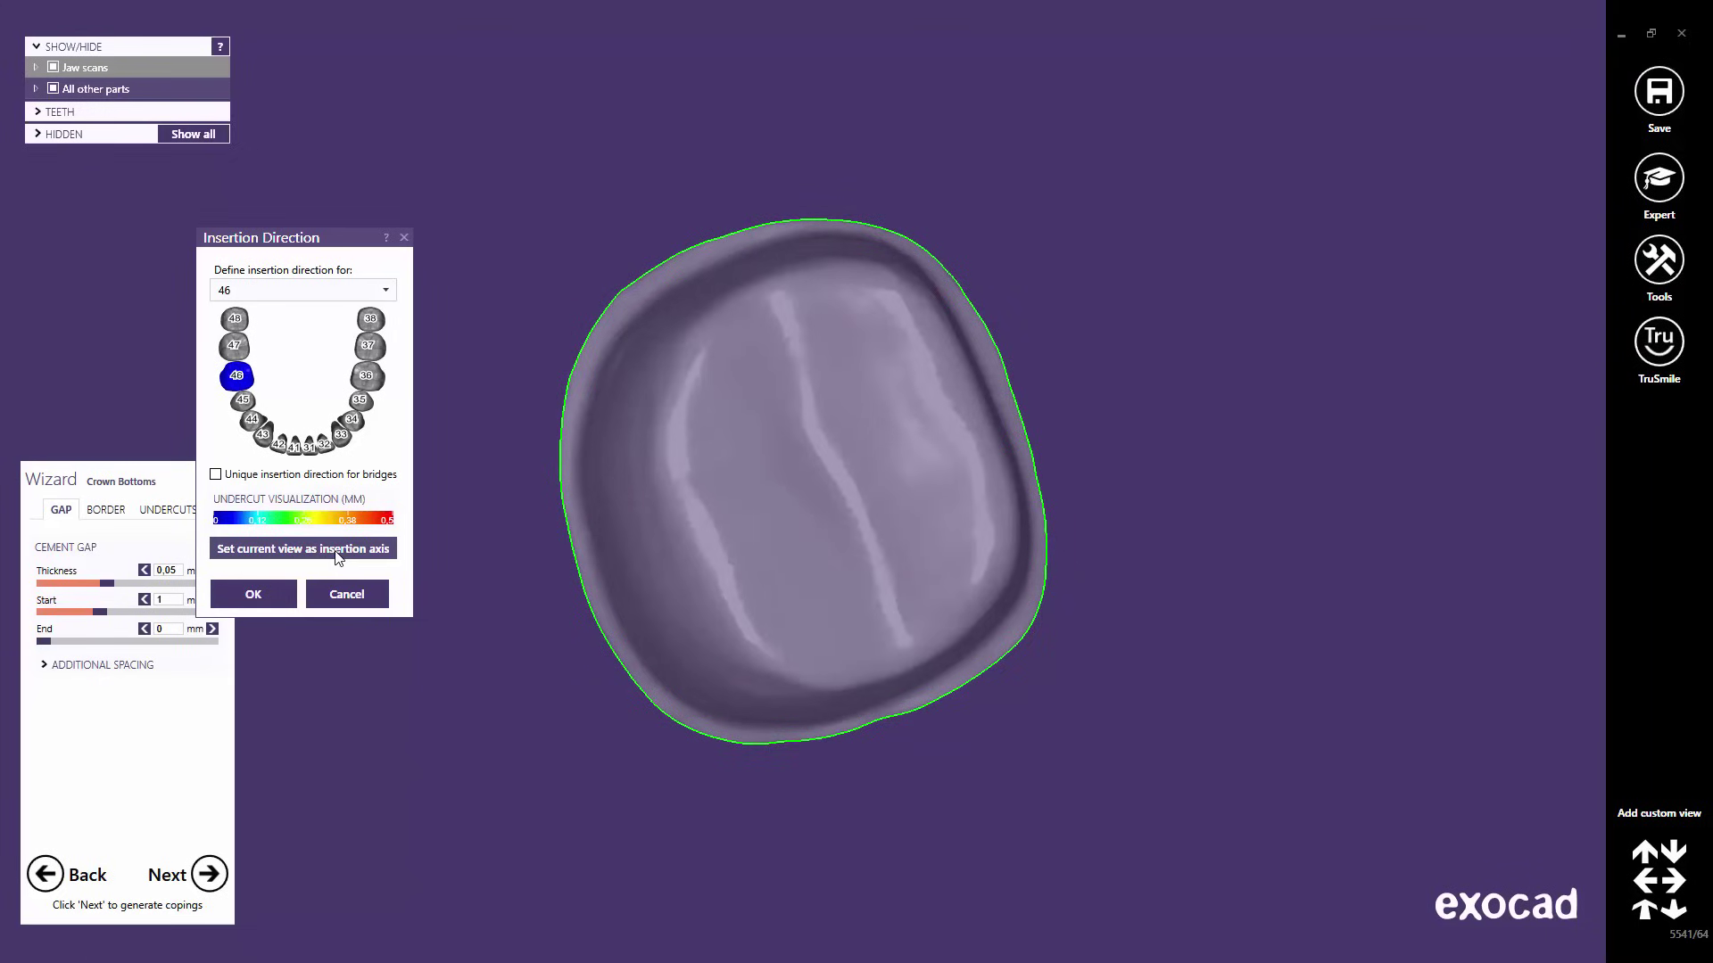
{"action": "left_click", "coordinate": [338, 553]}
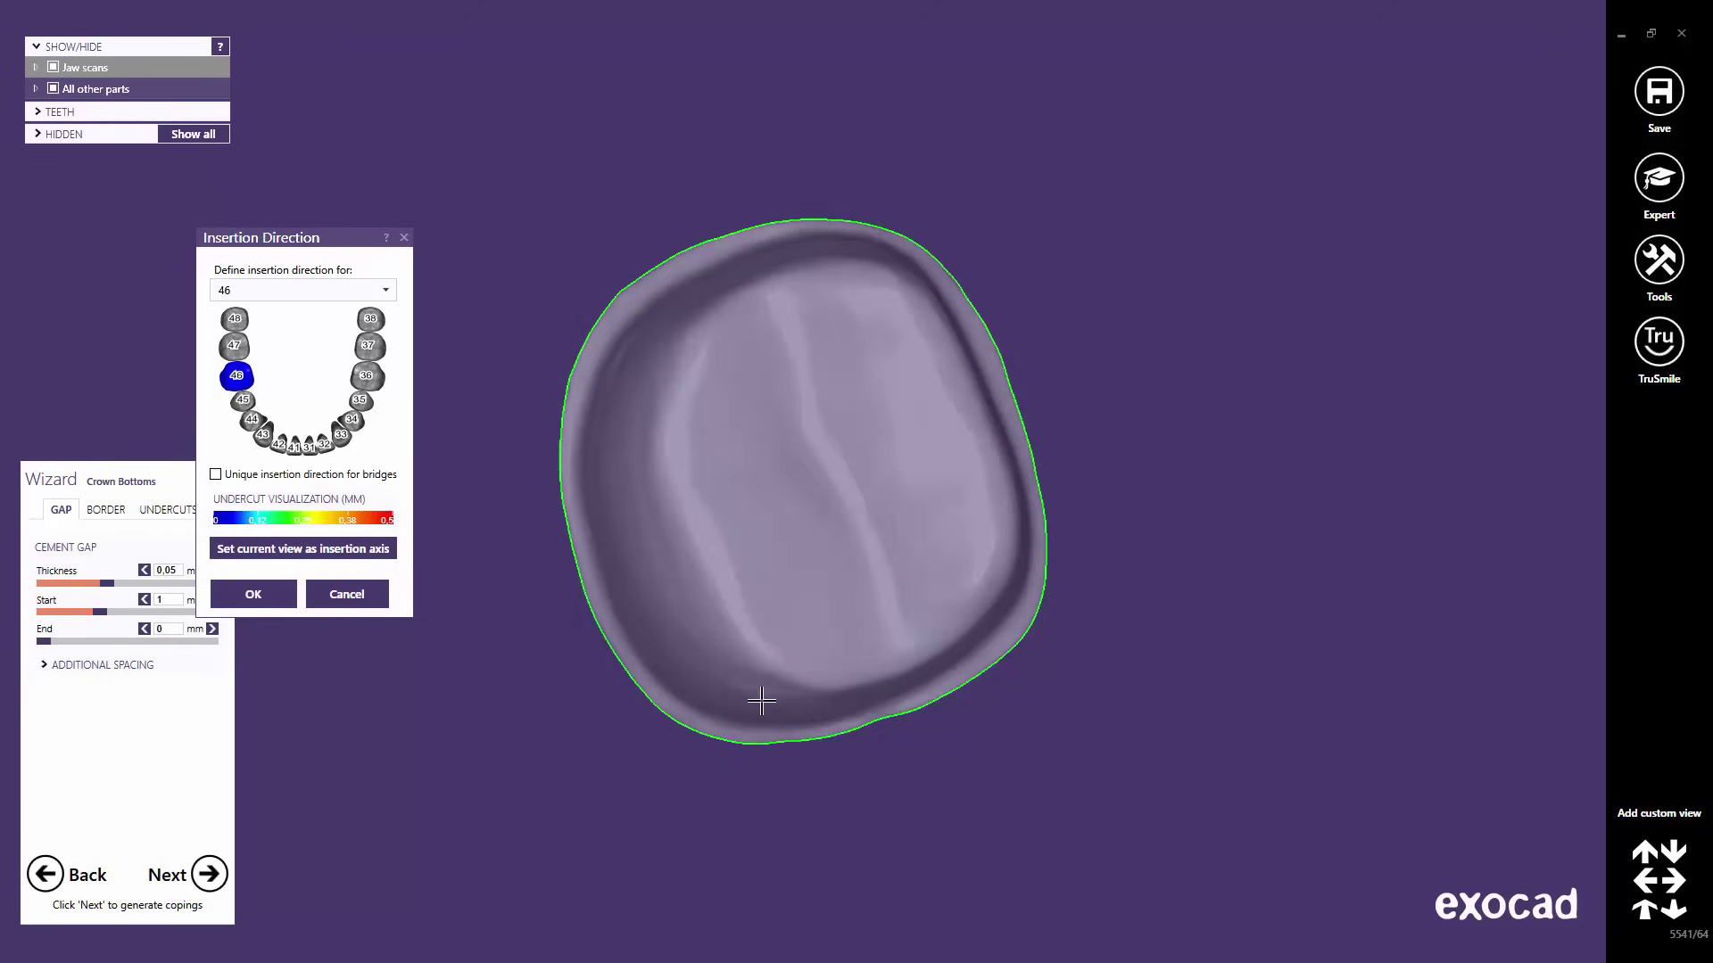
{"action": "right_click_drag", "start_coordinate": [761, 699], "coordinate": [776, 678]}
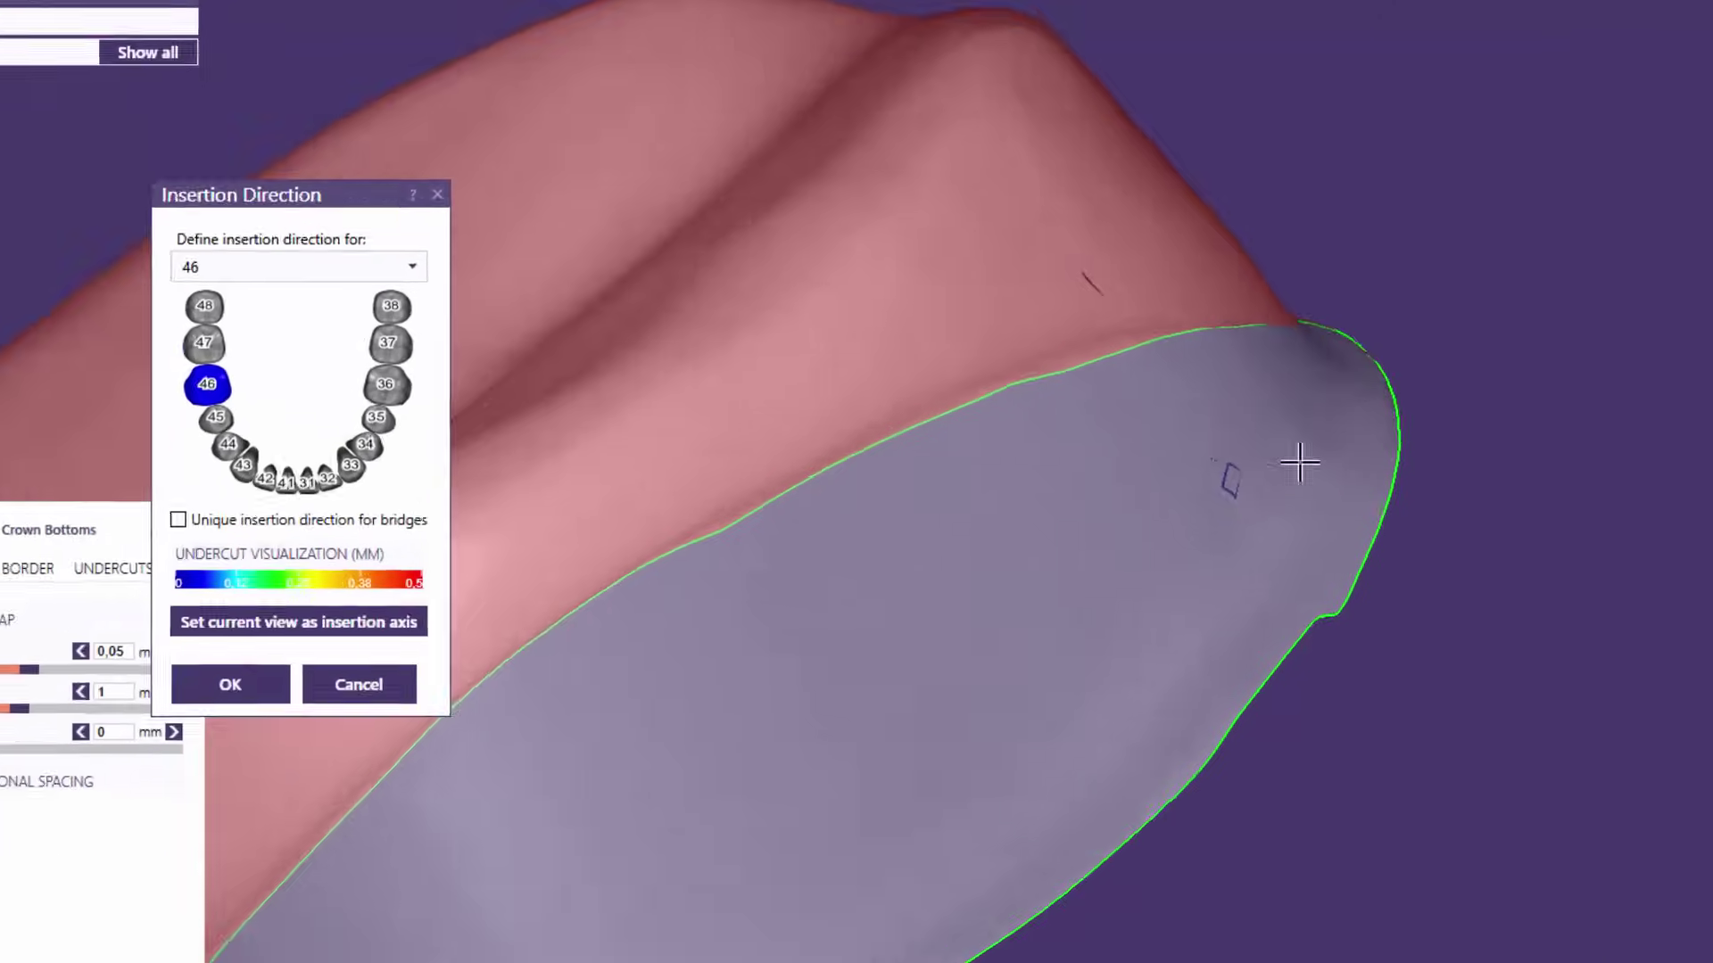
{"action": "right_click_drag", "start_coordinate": [1300, 462], "coordinate": [1210, 478]}
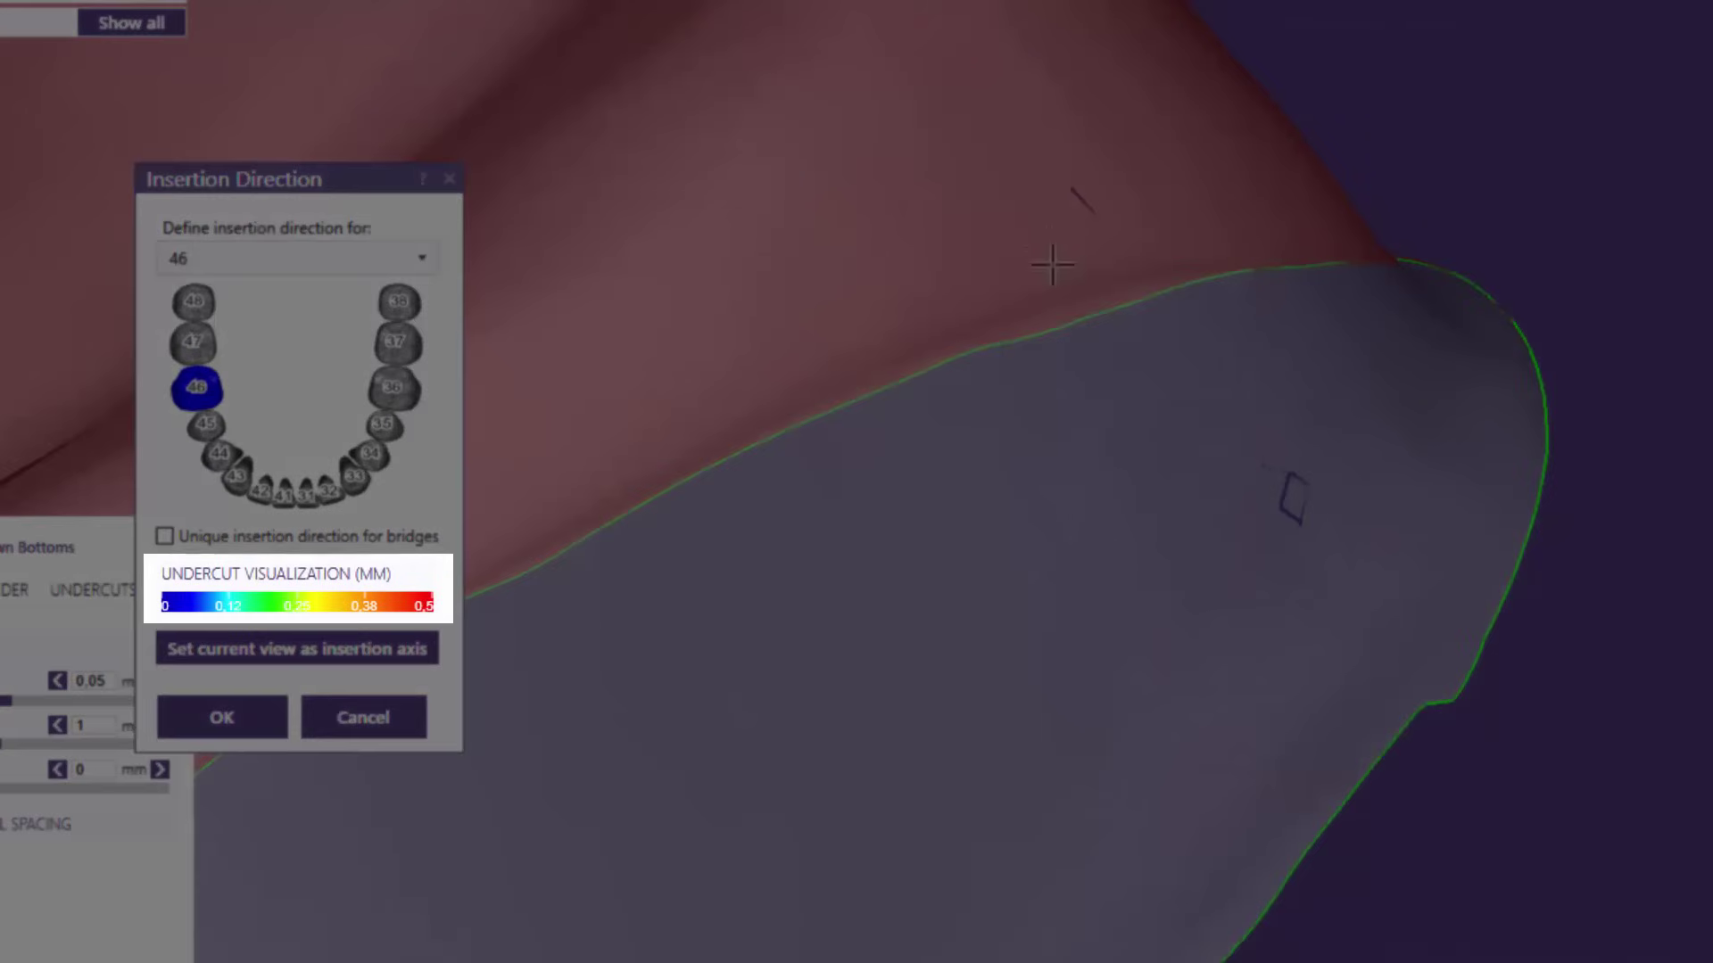
{"action": "scroll", "coordinate": [1203, 462], "scroll_direction": "down", "scroll_amount": 5}
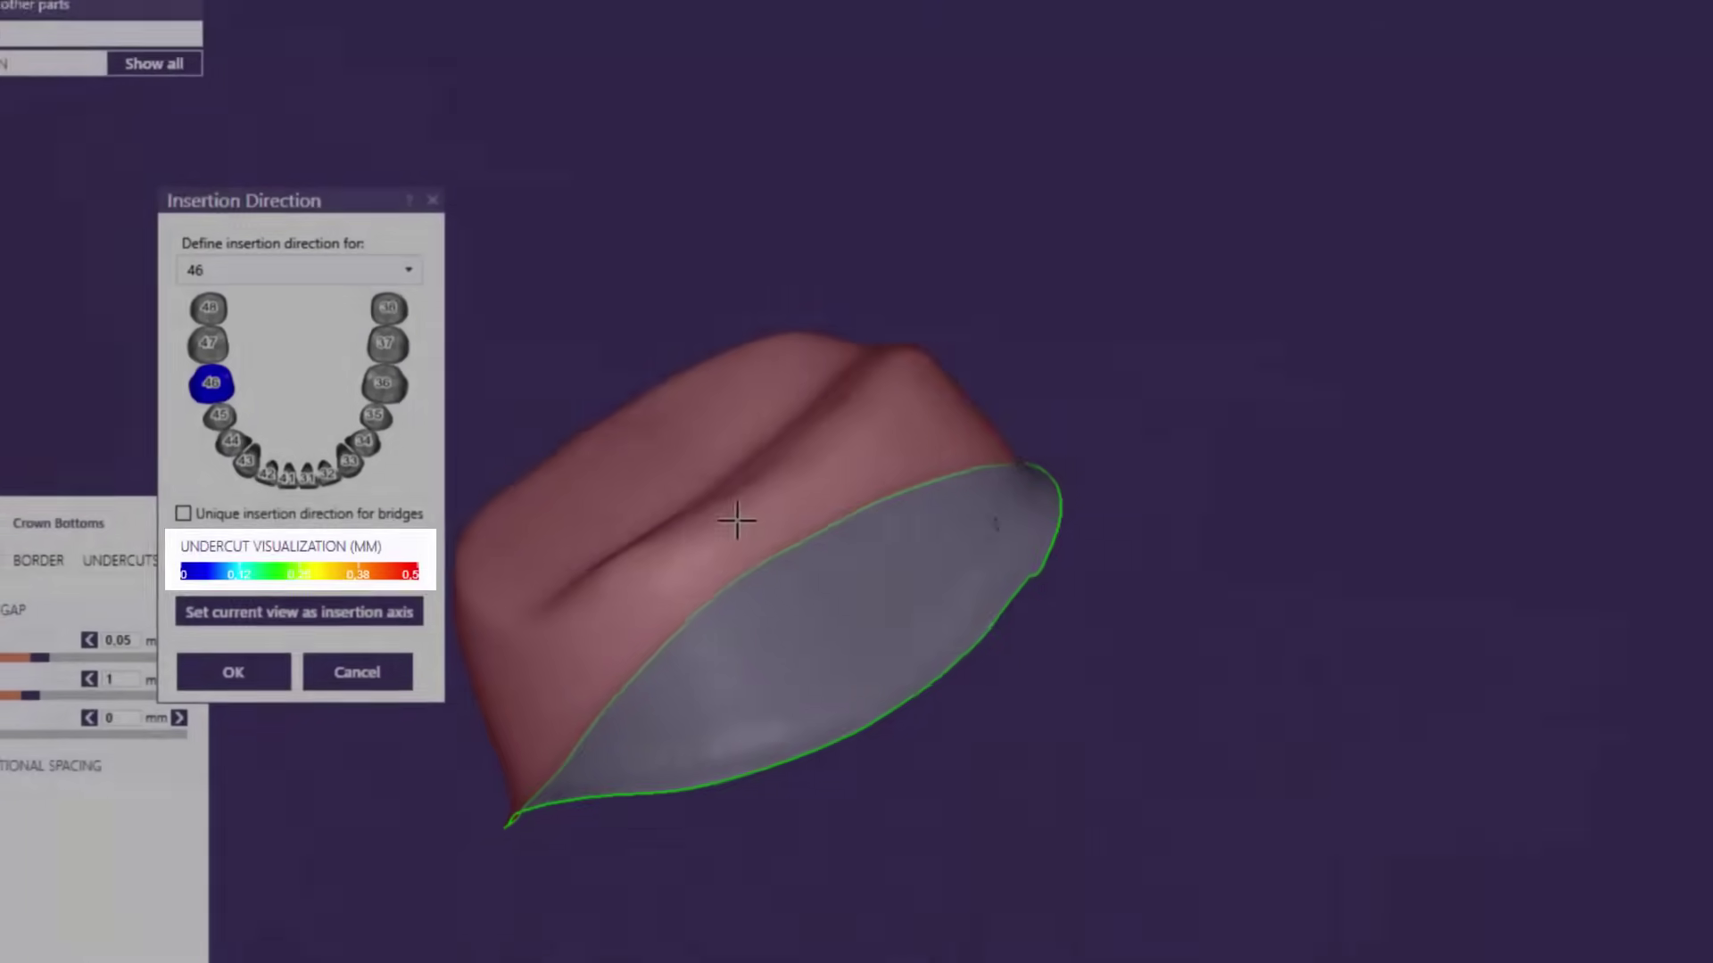
{"action": "right_click_drag", "start_coordinate": [793, 538], "coordinate": [799, 561]}
{"action": "right_click_drag", "start_coordinate": [655, 493], "coordinate": [654, 452]}
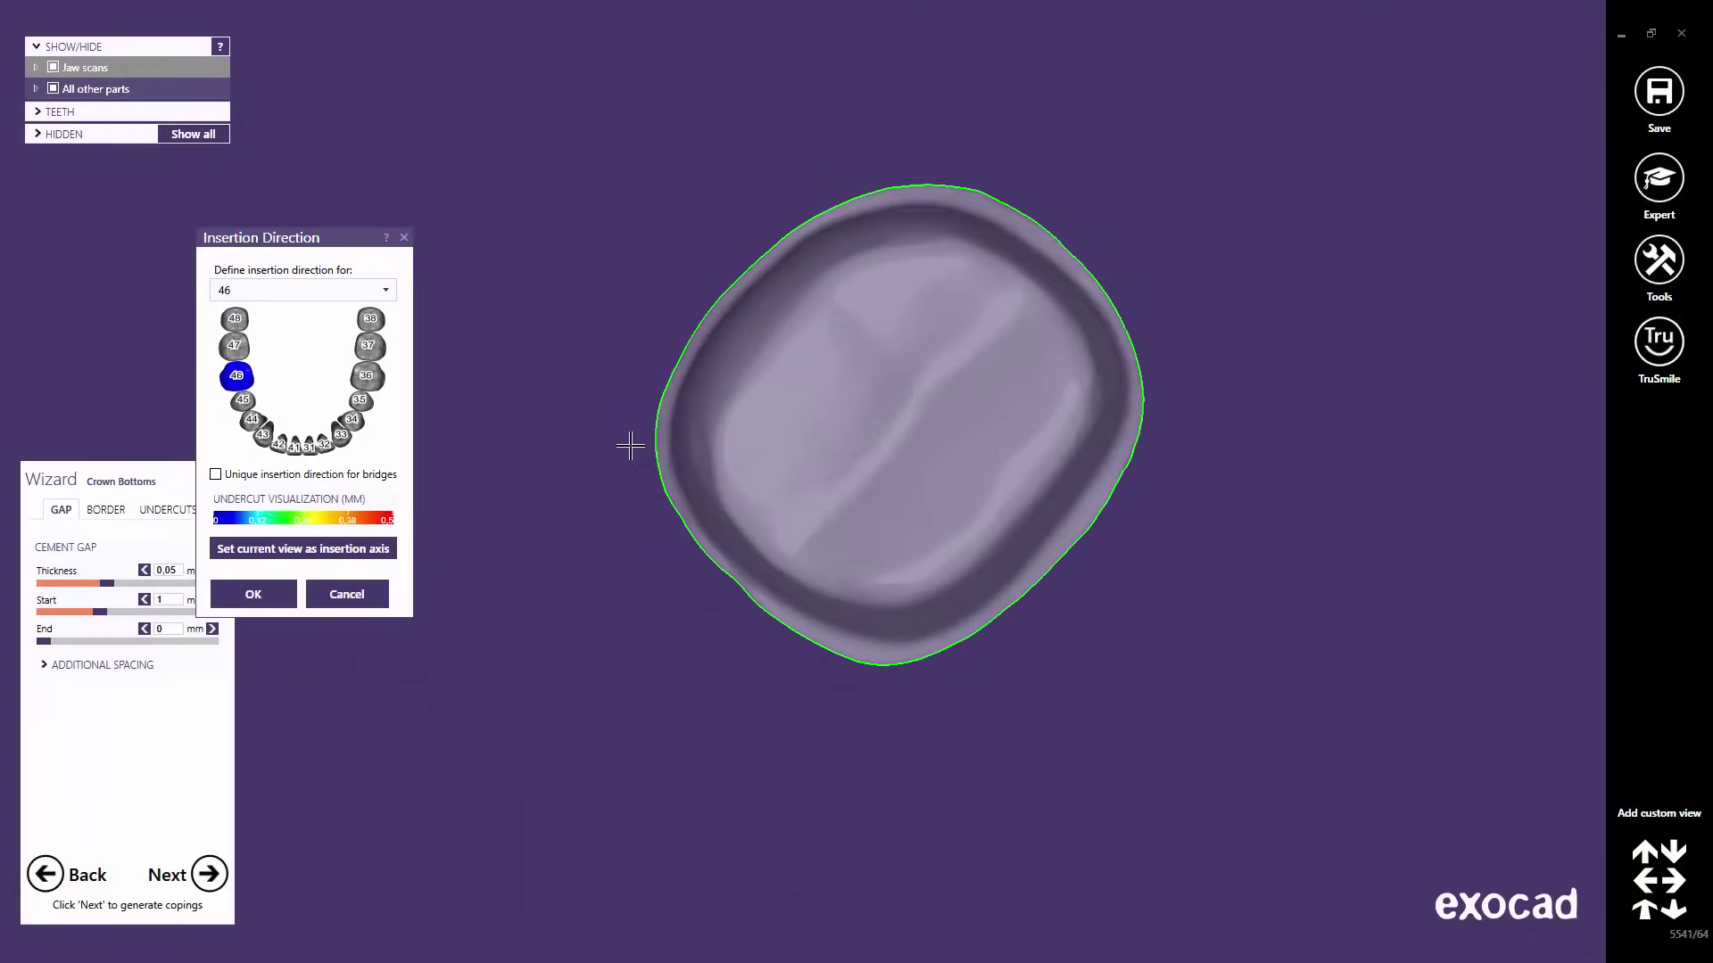
{"action": "left_click", "coordinate": [256, 600]}
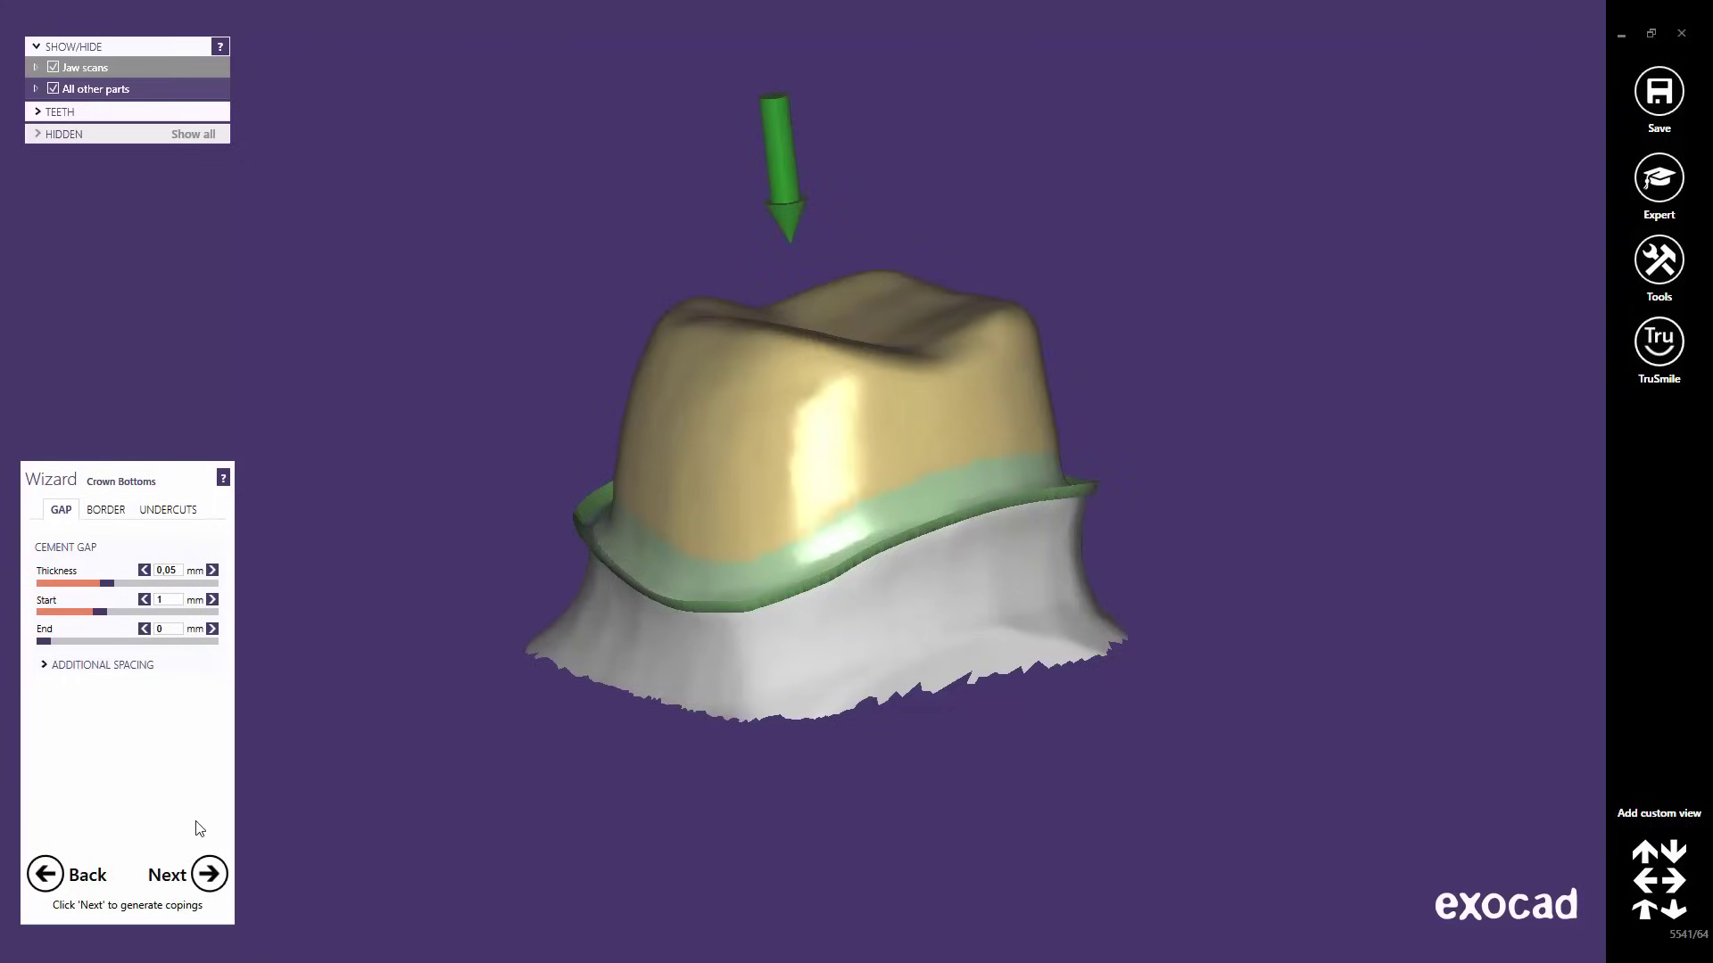
- Generate the tooth 46 coping and reach Lingual Band, with 1 mm collar height and angle 75
{"action": "left_click", "coordinate": [206, 884]}
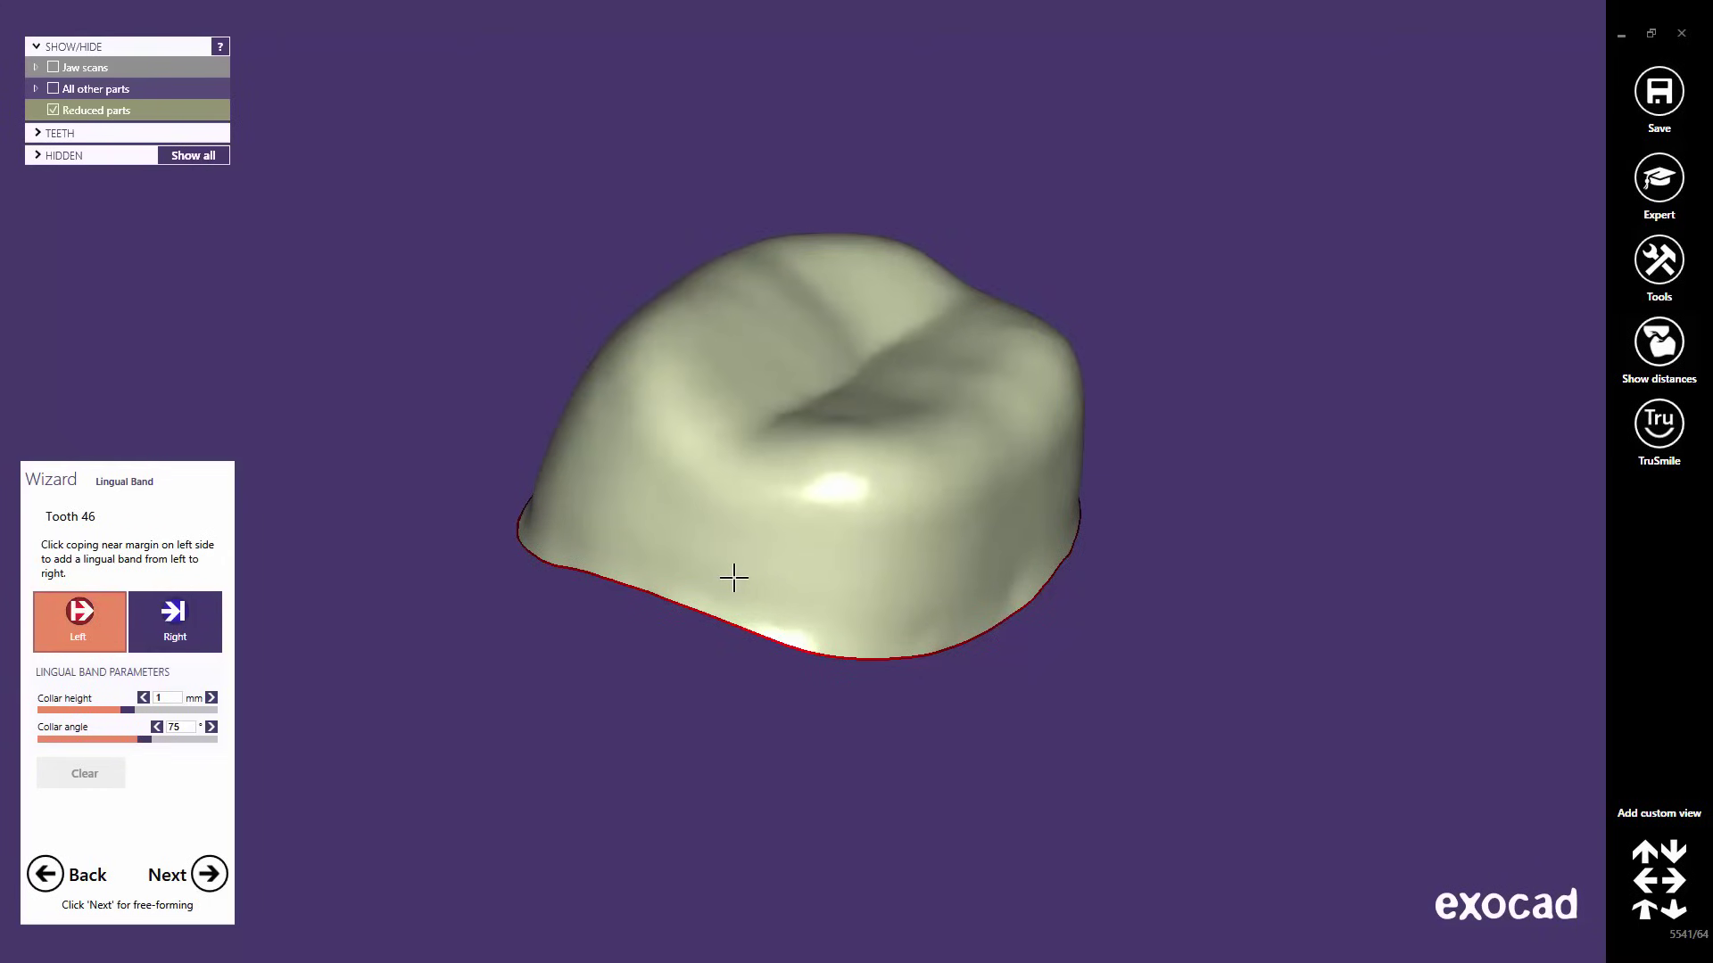
- Start the lingual band at tooth 46's coping margin and drag its end point along the lower lingual edge
{"action": "left_click", "coordinate": [733, 578]}
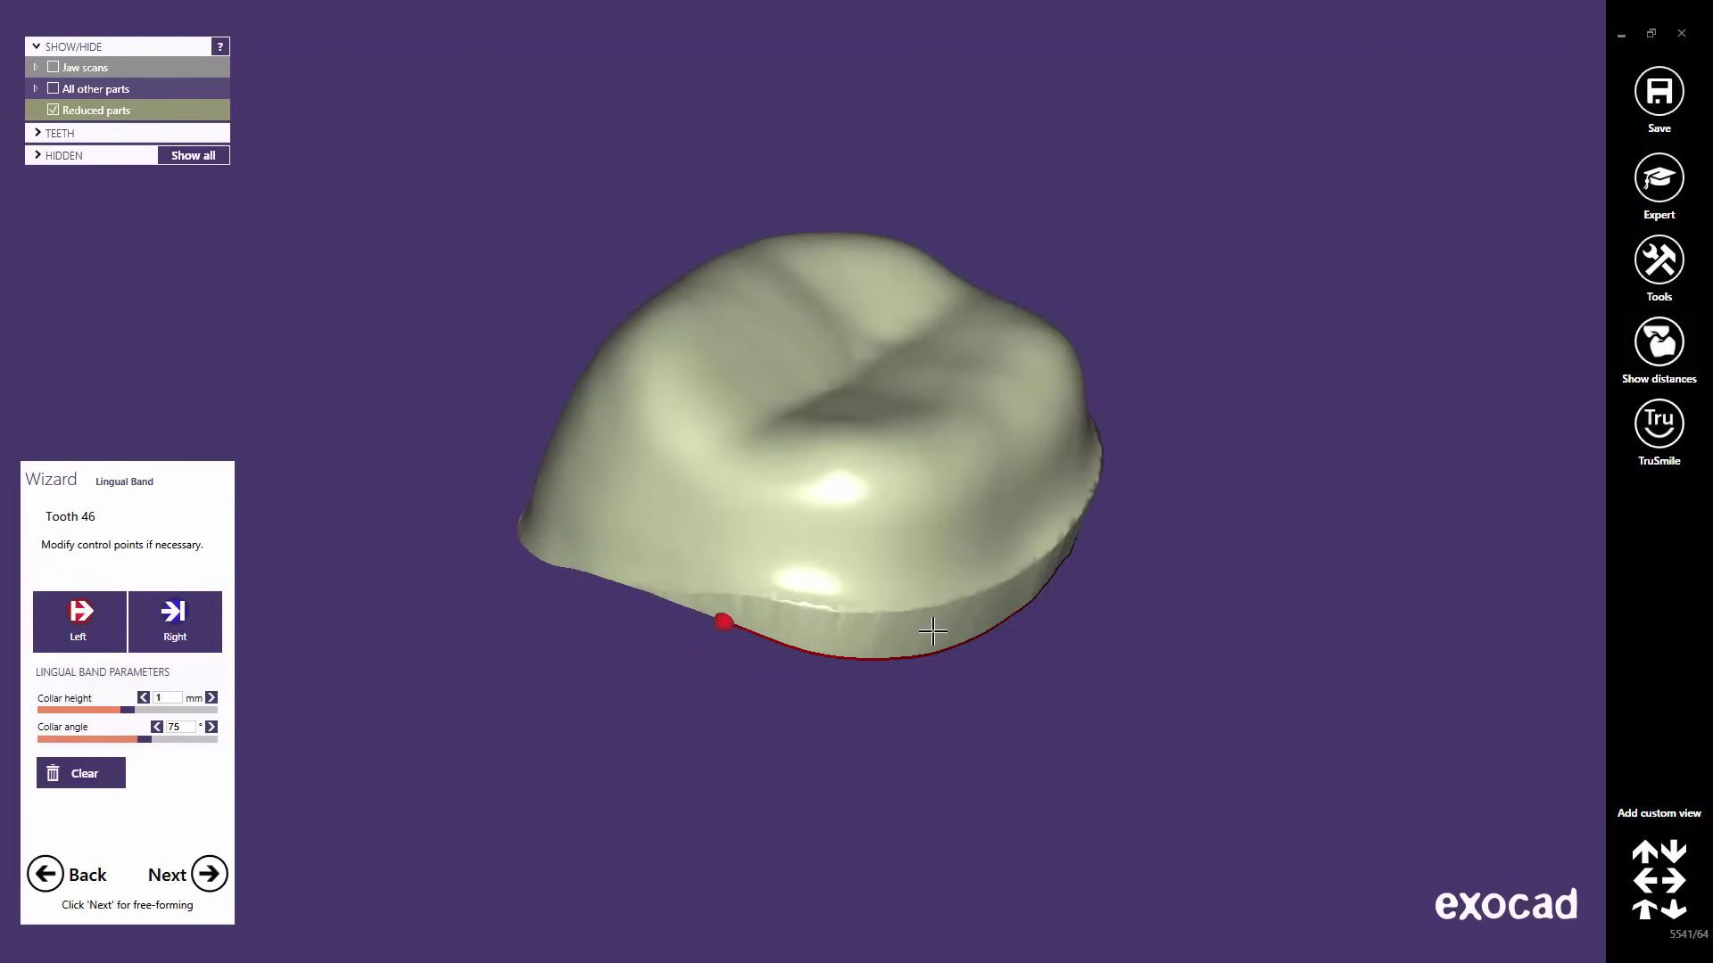
{"action": "right_click_drag", "start_coordinate": [918, 623], "coordinate": [933, 600]}
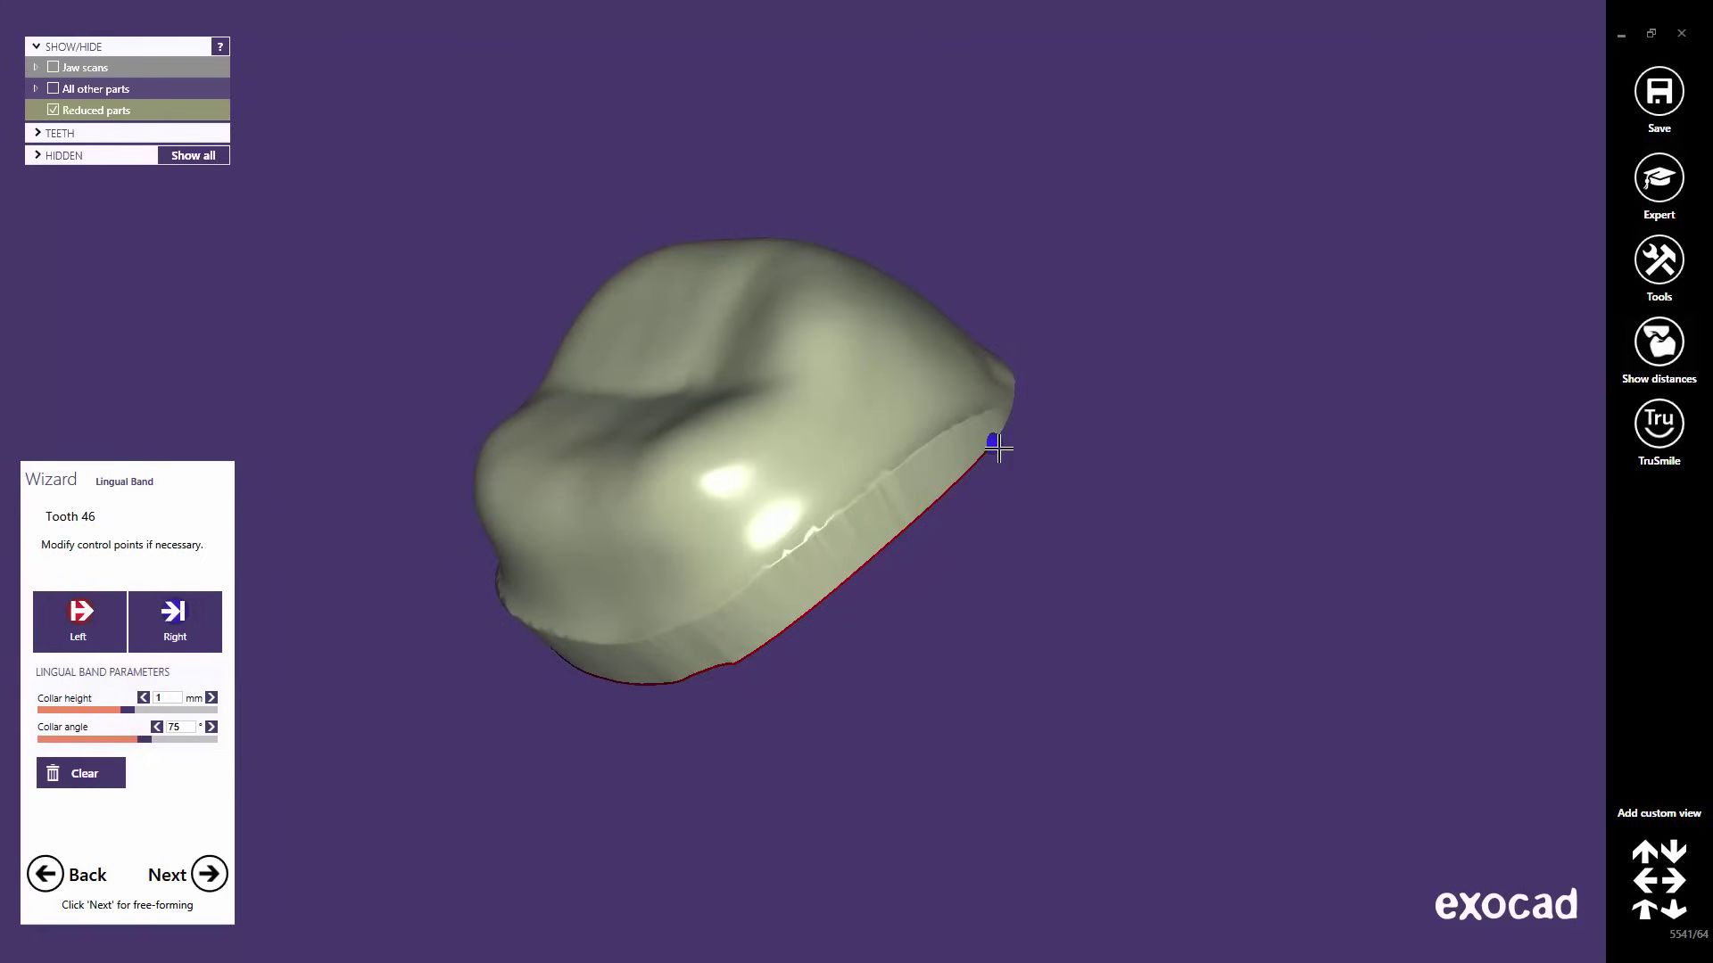
{"action": "left_click_drag", "start_coordinate": [992, 445], "coordinate": [837, 589]}
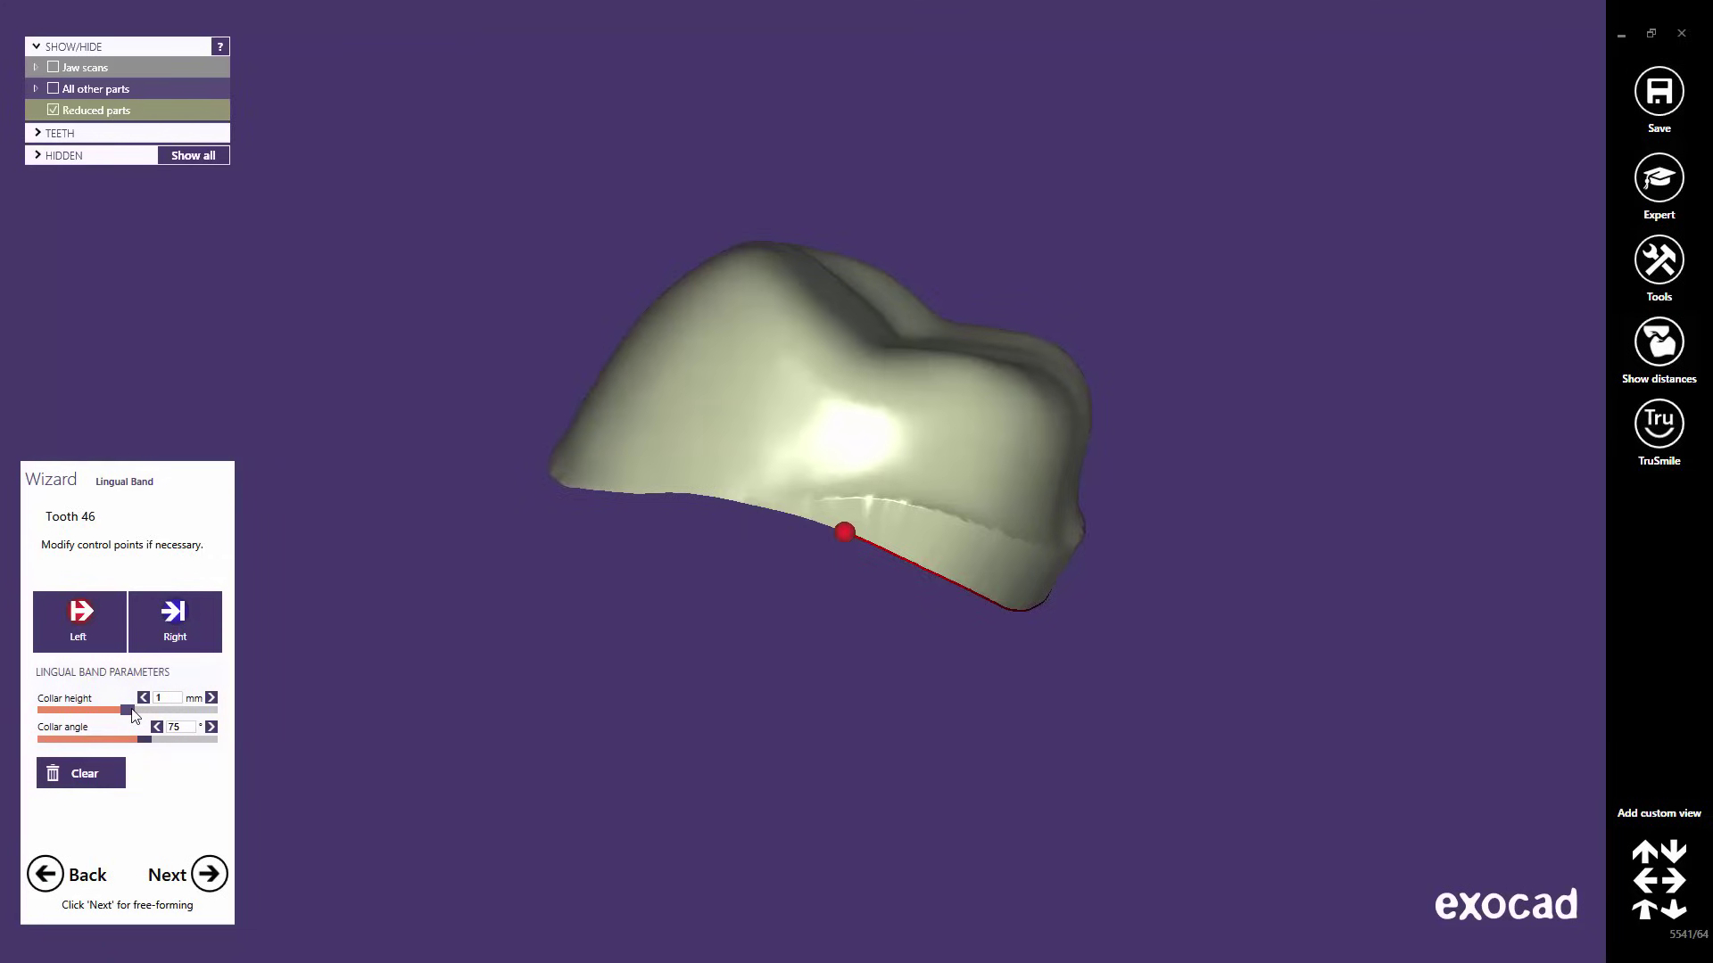
- Give tooth 46's lingual band a 1.46 mm collar height and a 60° collar angle
{"action": "left_click_drag", "start_coordinate": [132, 714], "coordinate": [172, 714]}
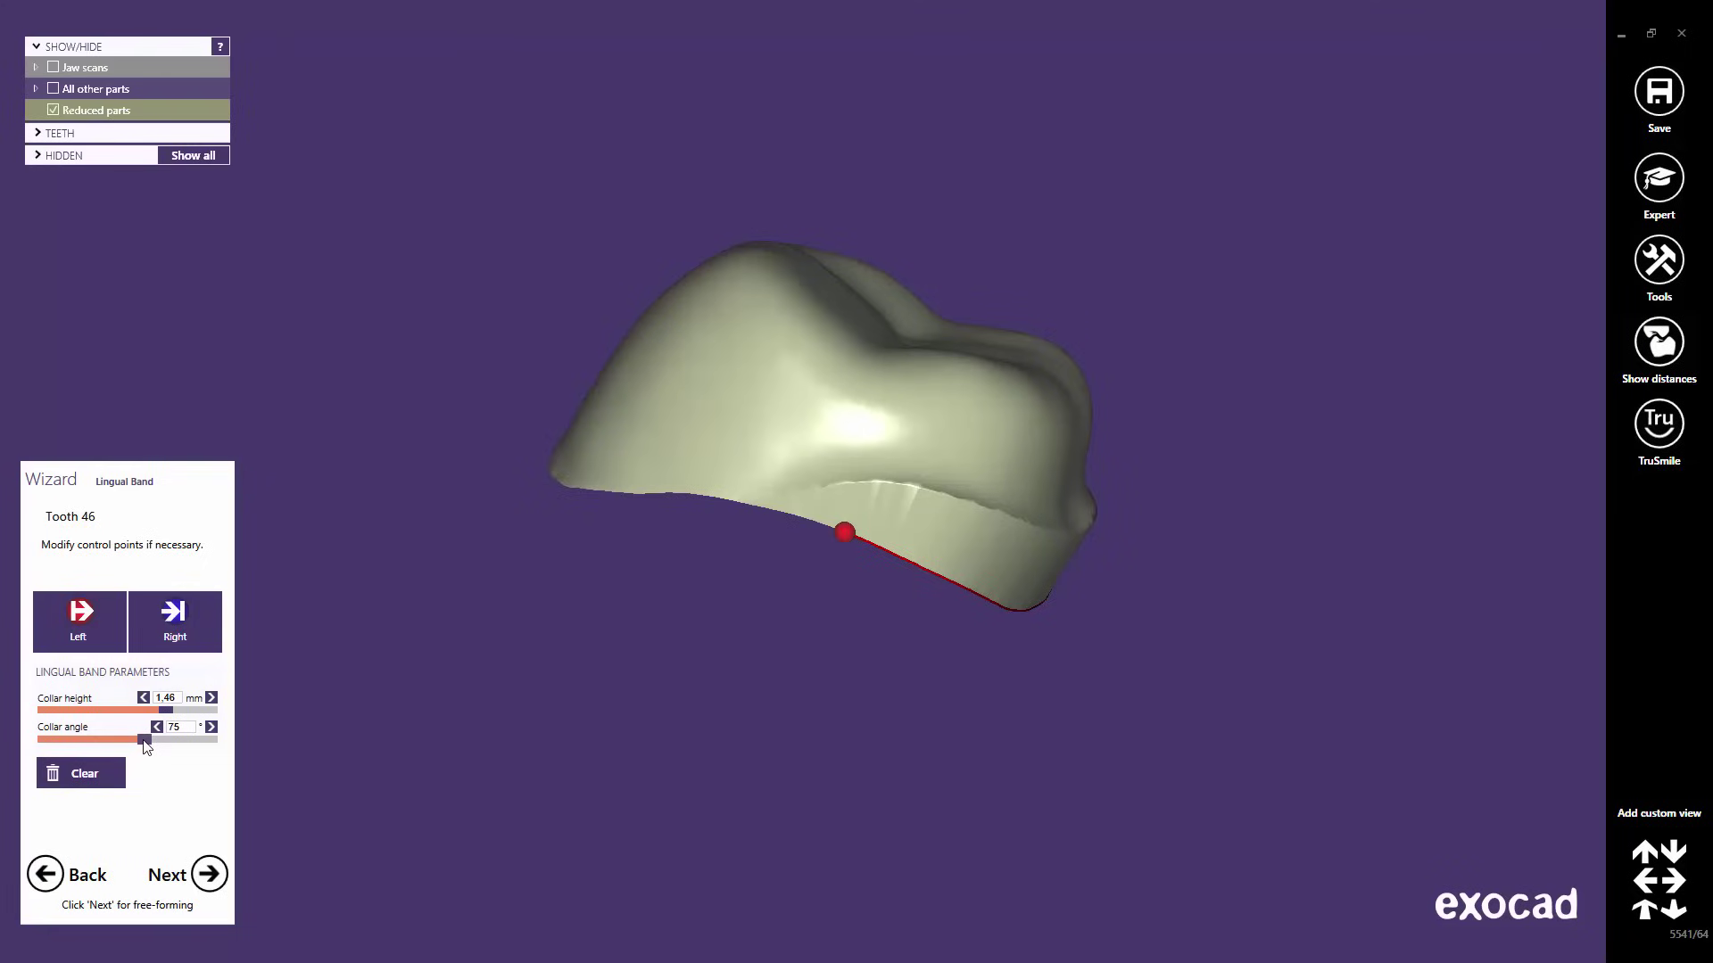
{"action": "left_click_drag", "start_coordinate": [147, 746], "coordinate": [156, 744]}
{"action": "left_click", "coordinate": [192, 730]}
{"action": "double_click", "coordinate": [192, 730]}
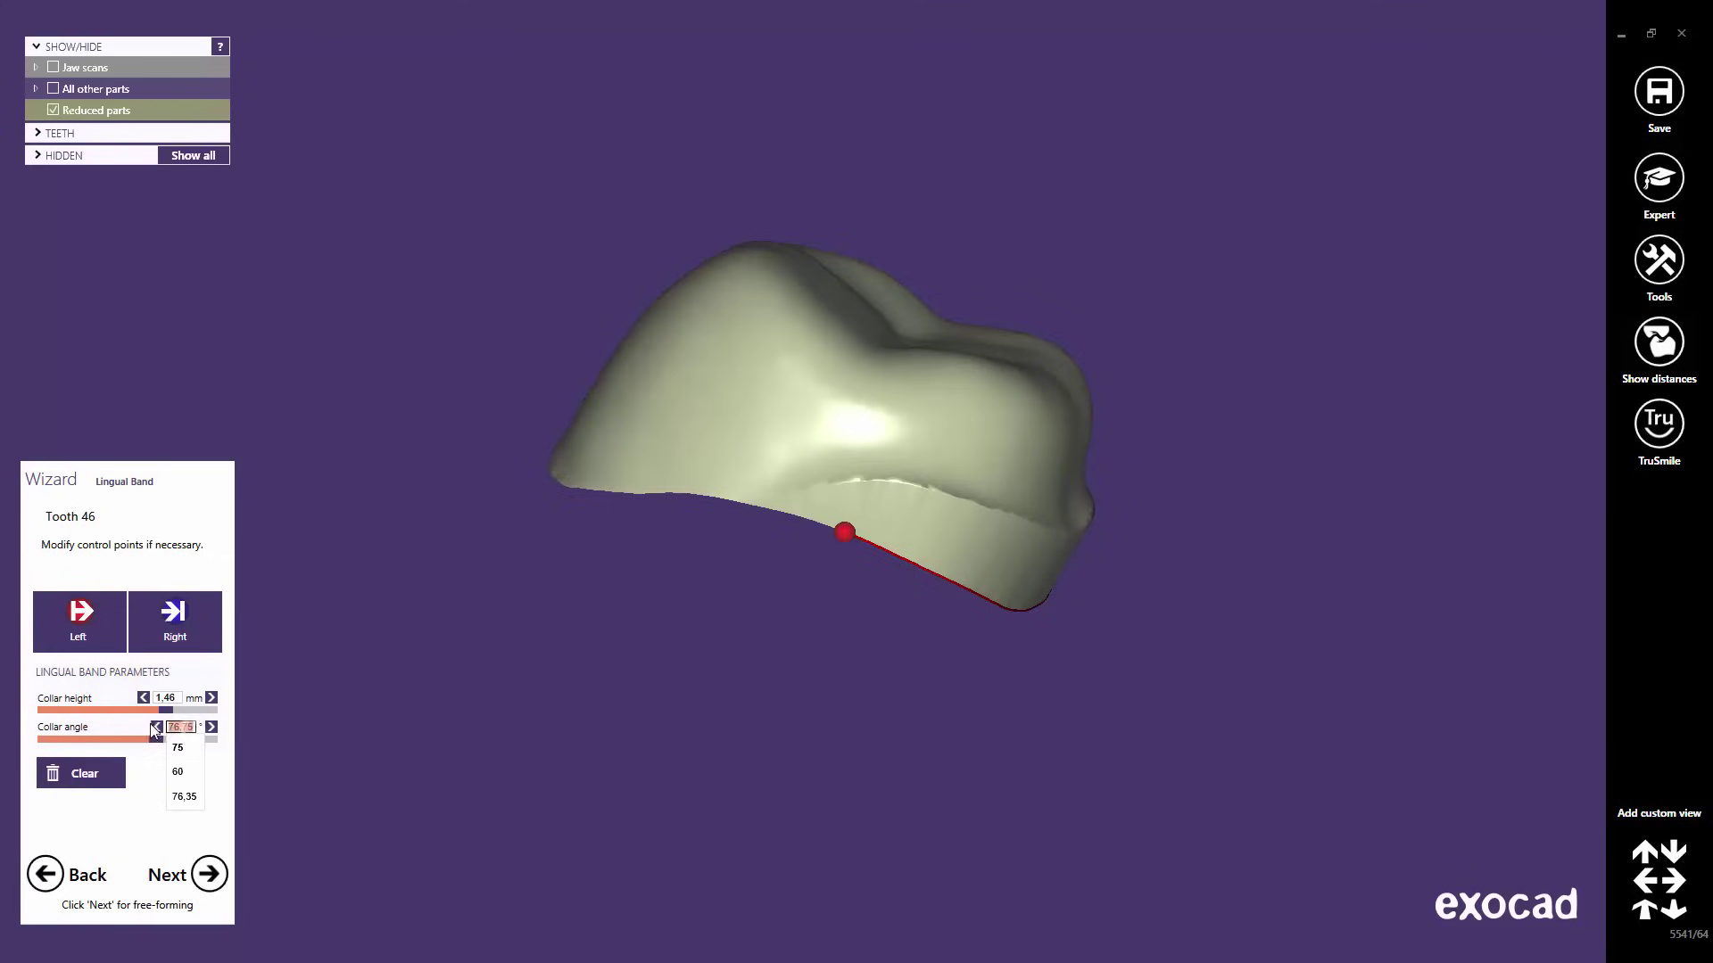
{"action": "left_click", "coordinate": [178, 773]}
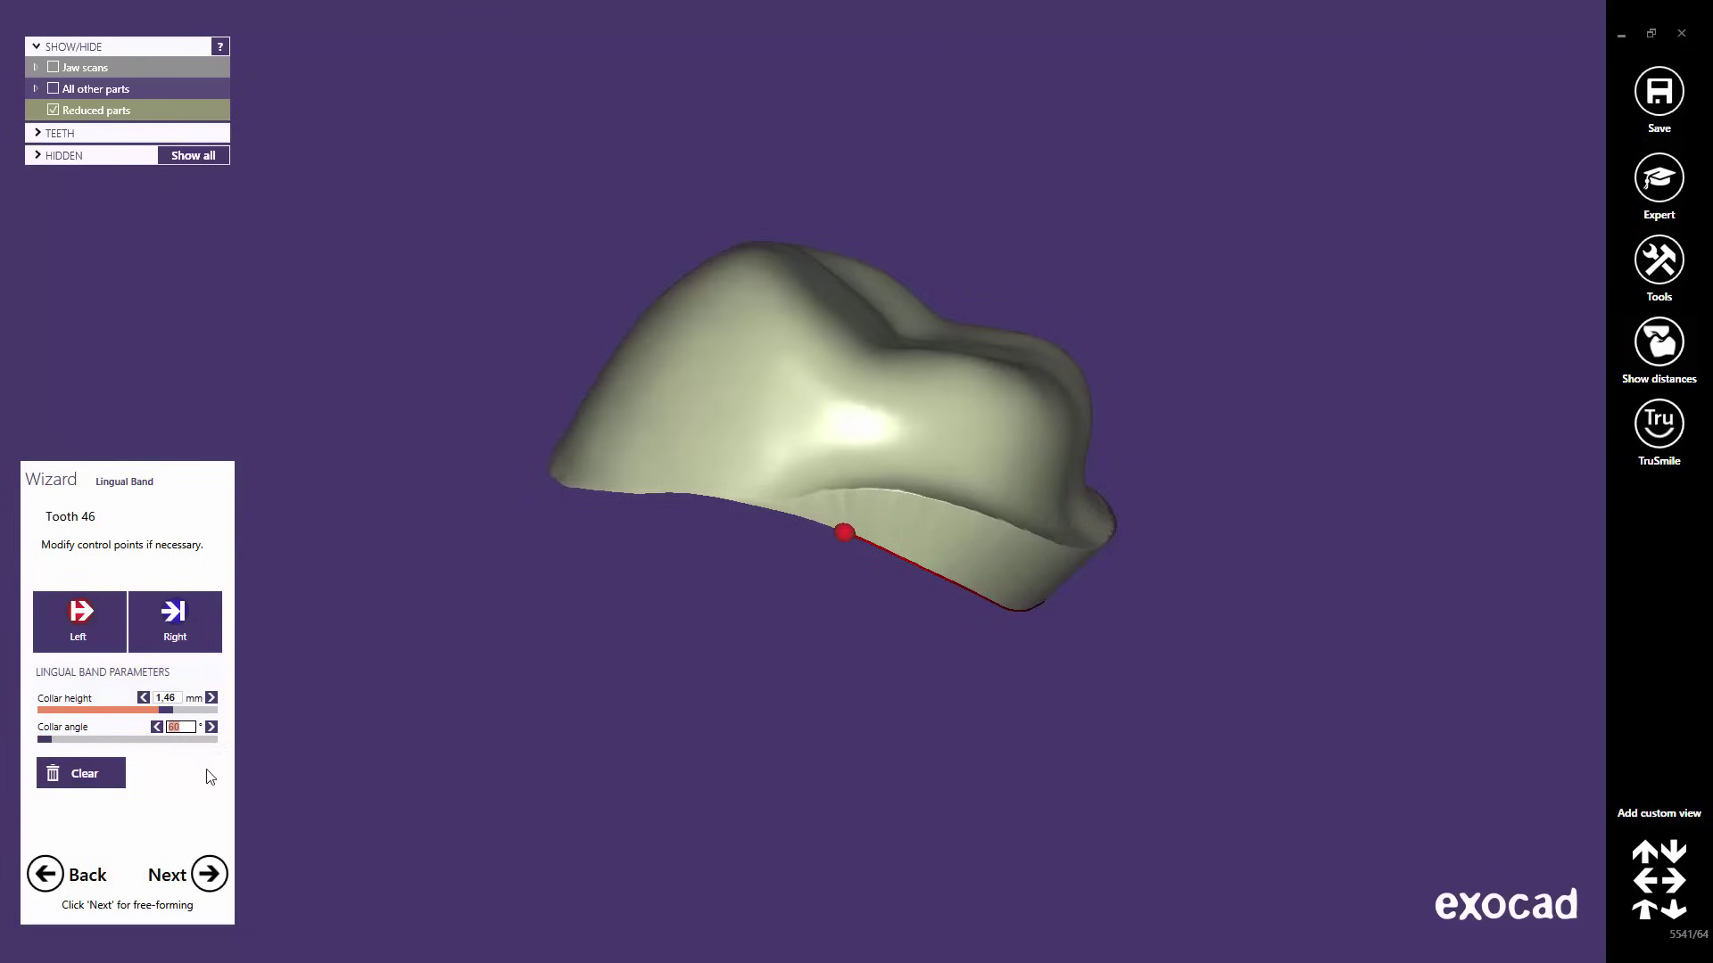
{"action": "right_click_drag", "start_coordinate": [967, 634], "coordinate": [974, 634]}
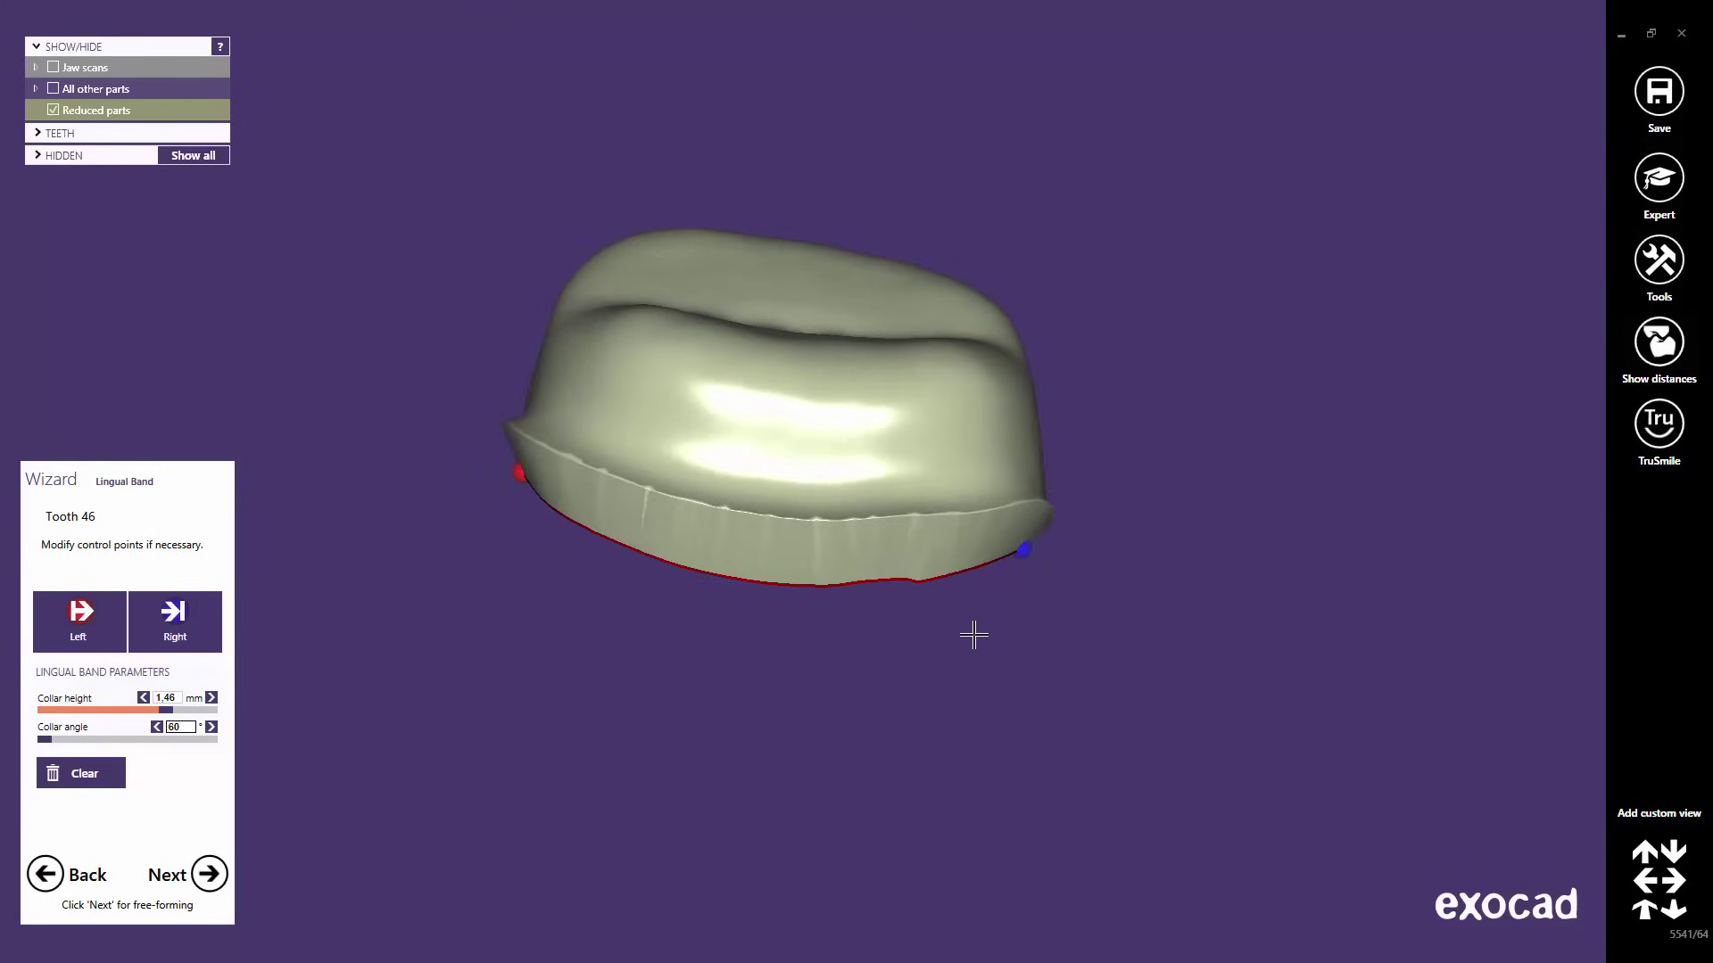
- Continue to Free-Forming and pull the top, upper-right, right and left cusps upward
{"action": "left_click", "coordinate": [208, 875]}
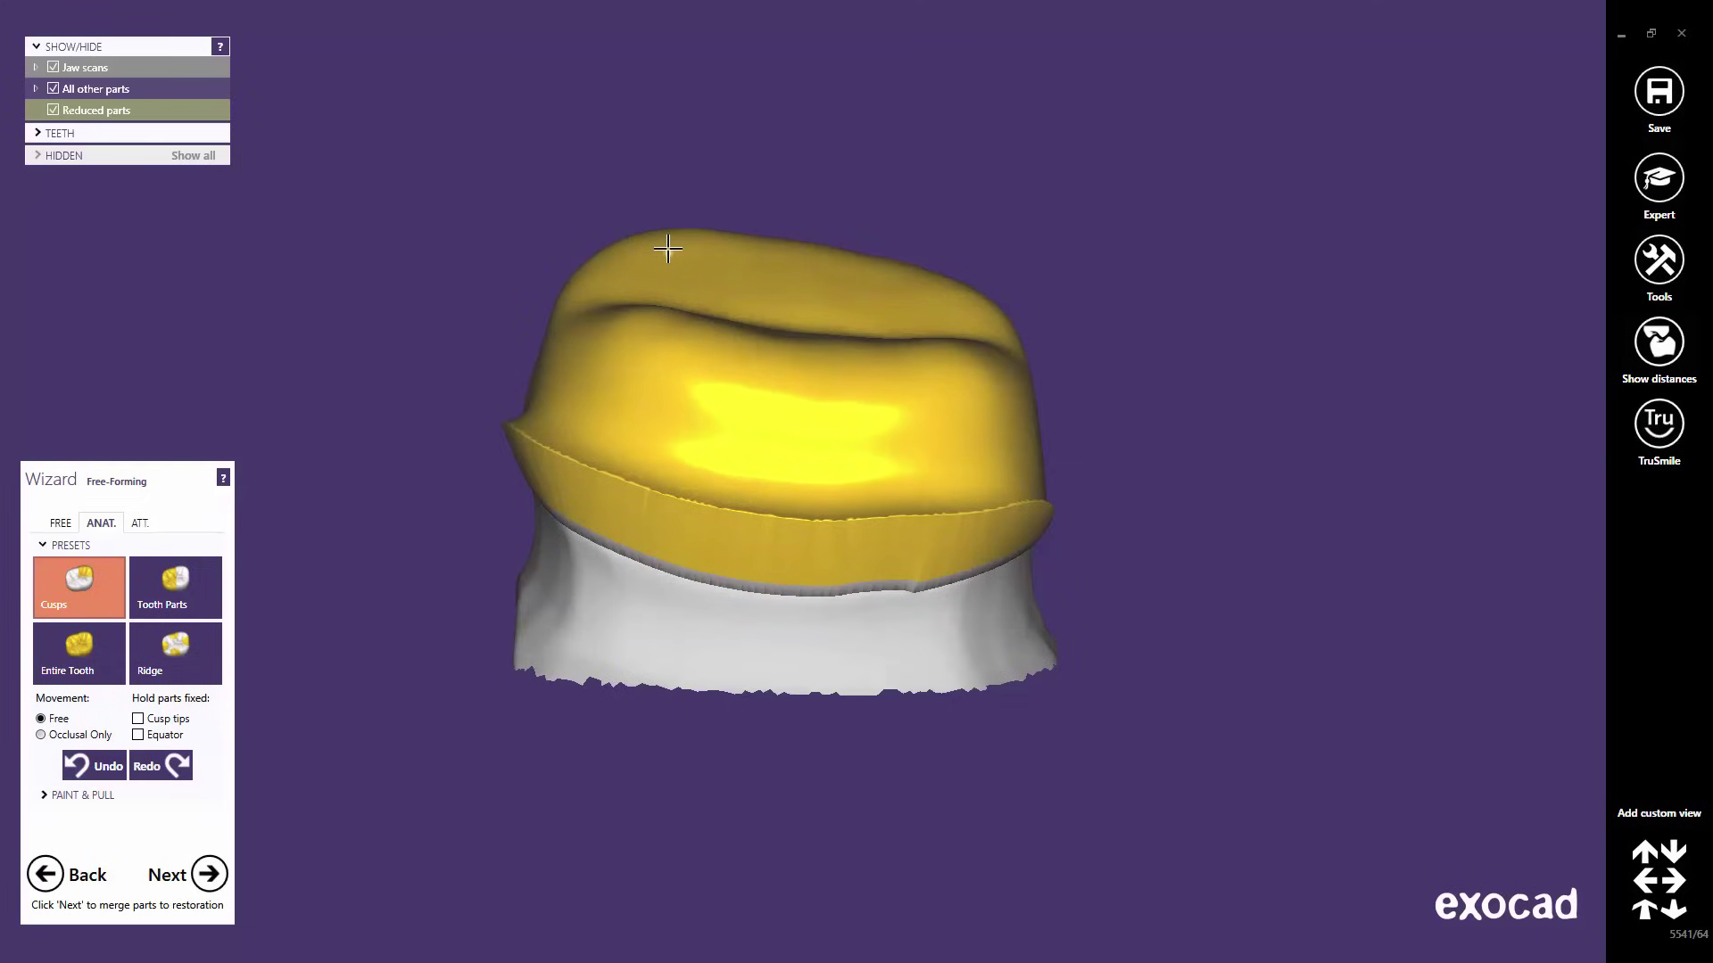
{"action": "left_click_drag", "start_coordinate": [666, 252], "coordinate": [657, 230]}
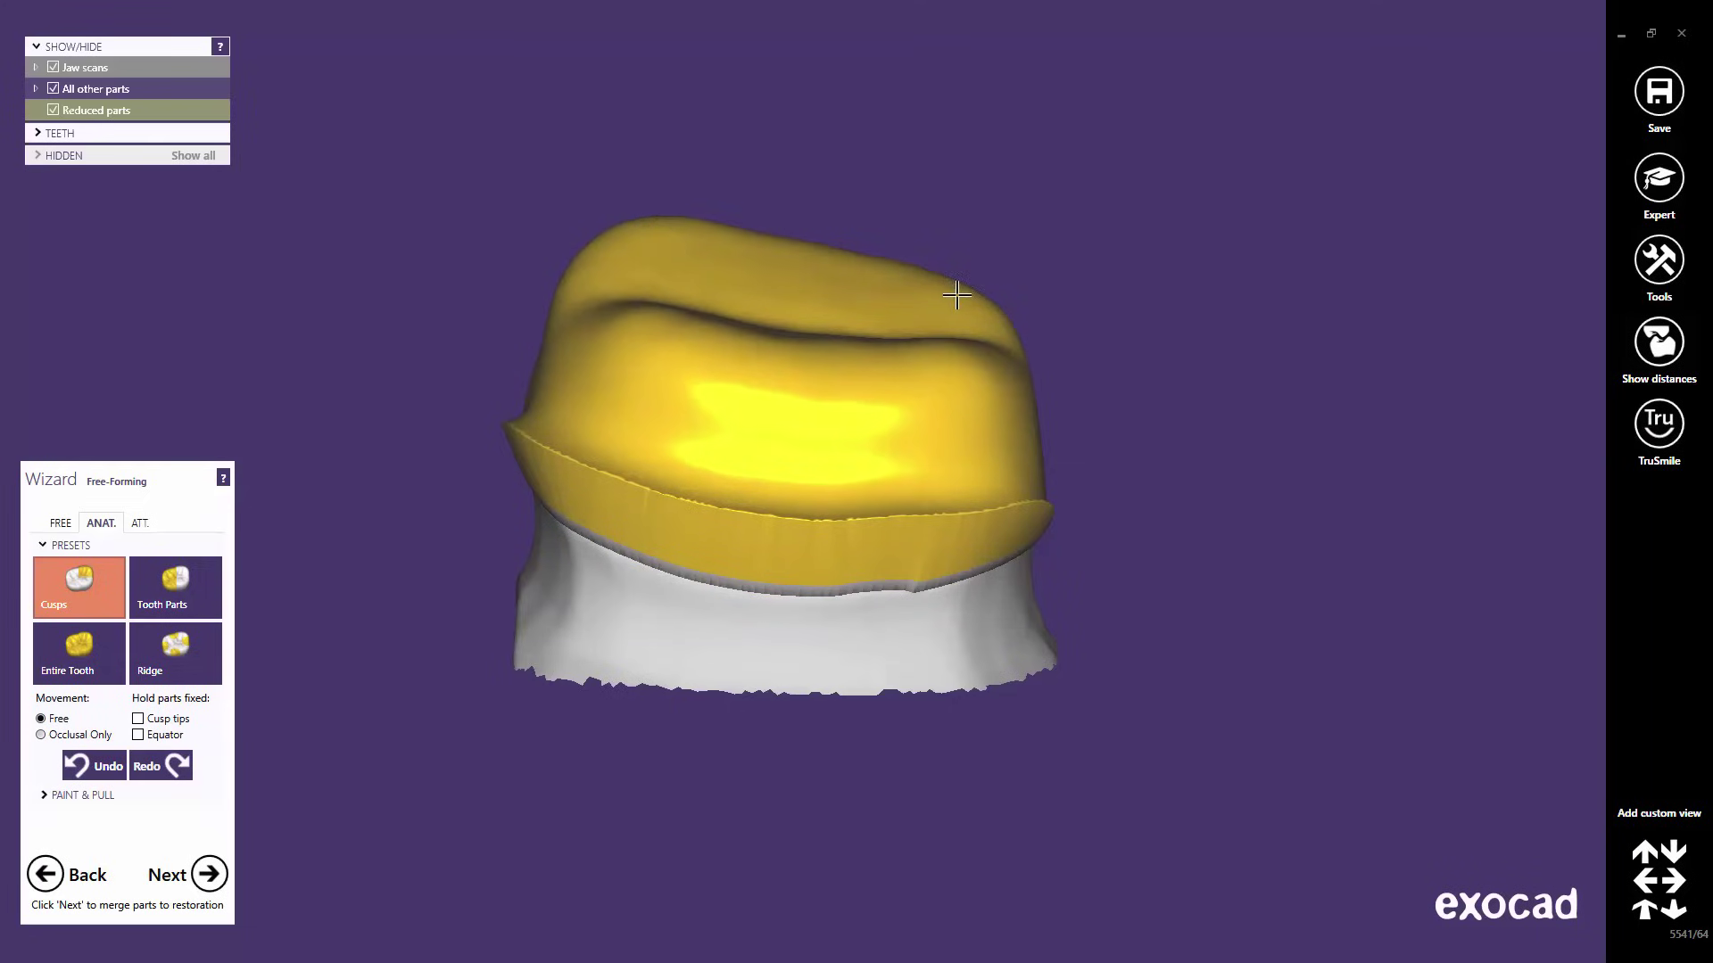
{"action": "left_click_drag", "start_coordinate": [956, 294], "coordinate": [975, 249]}
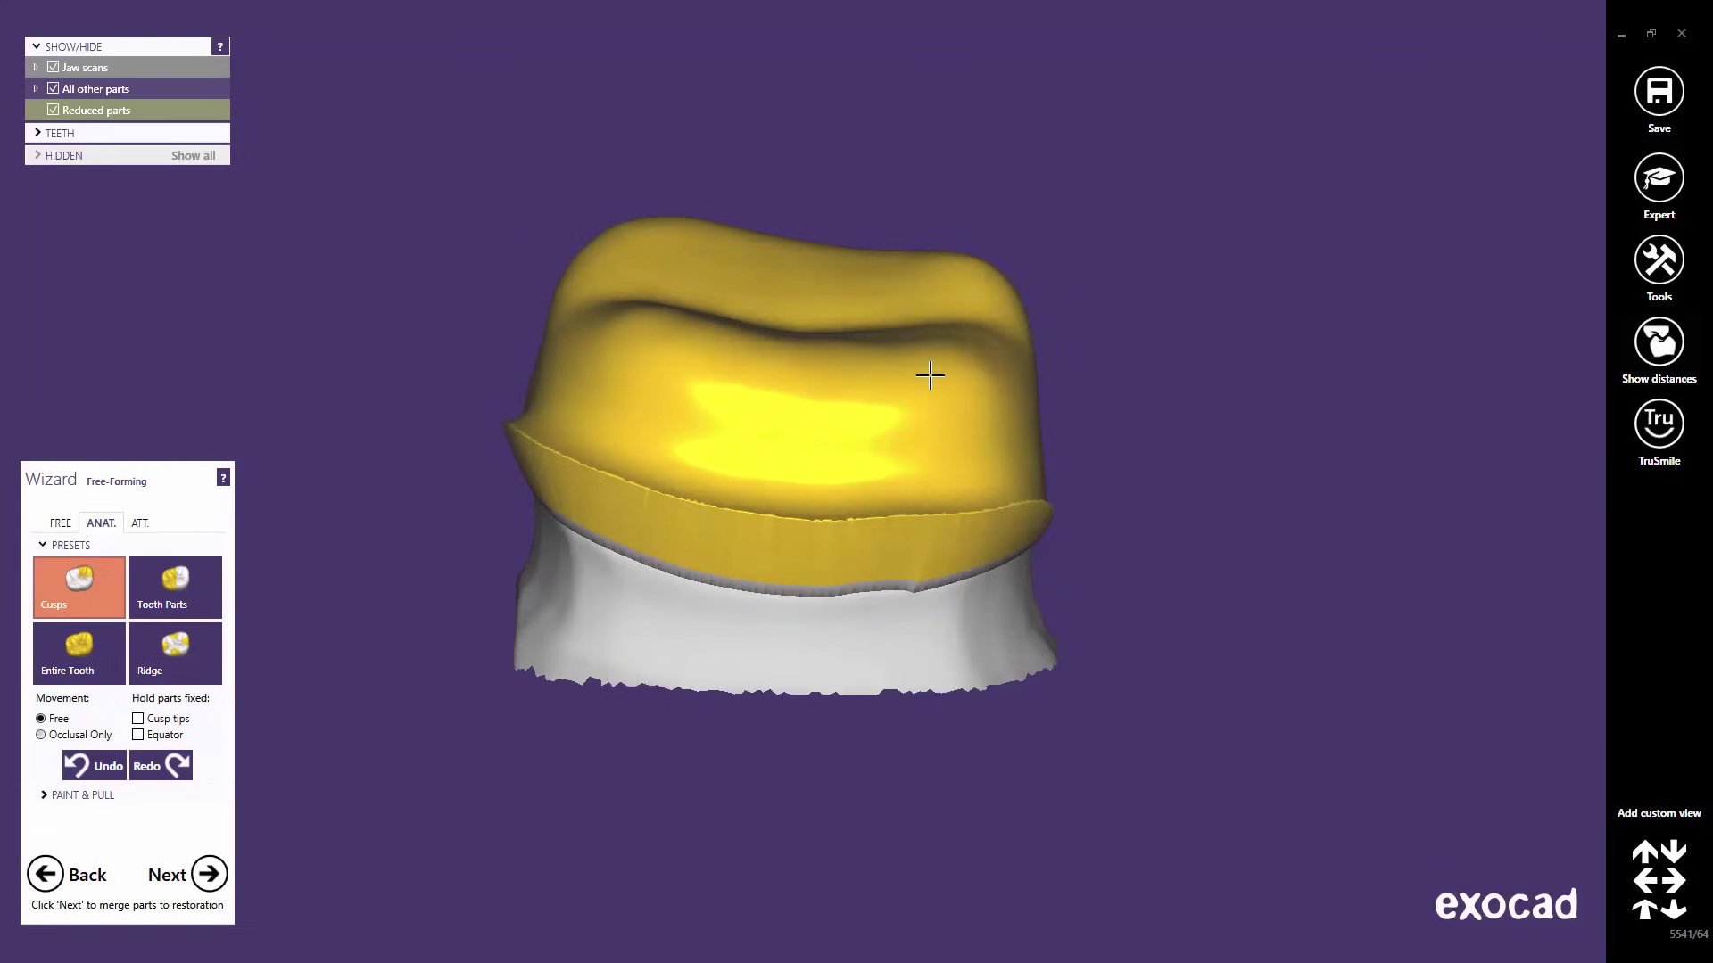
{"action": "left_click_drag", "start_coordinate": [930, 376], "coordinate": [948, 333]}
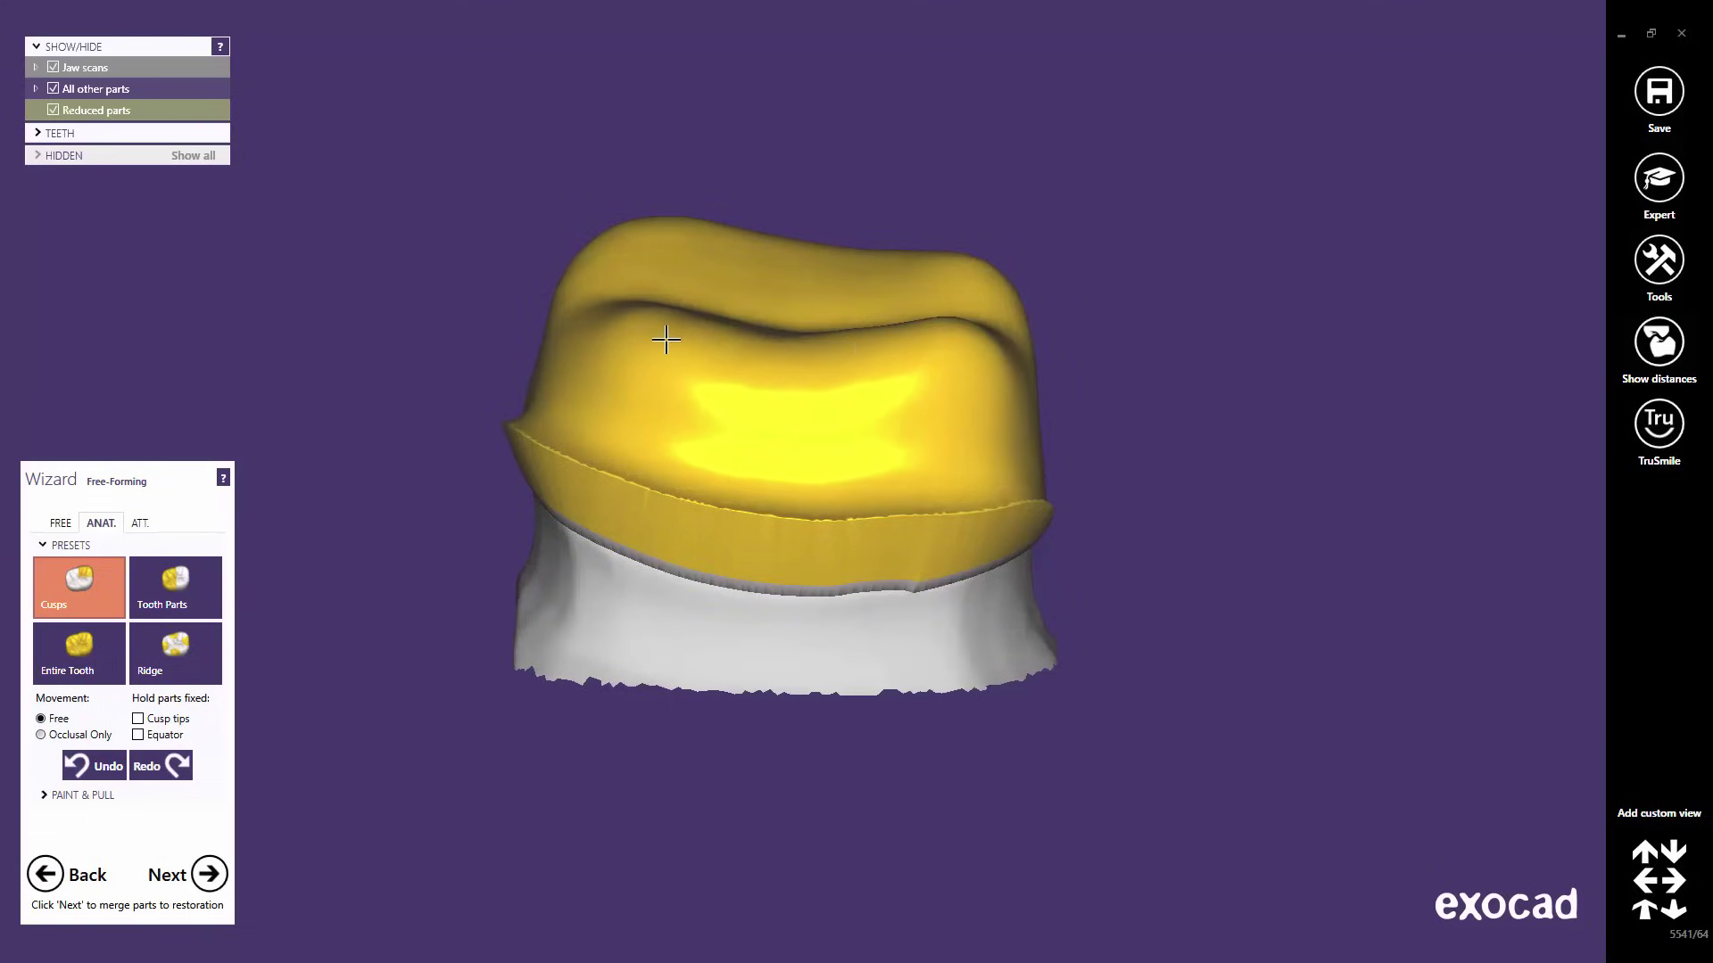
{"action": "left_click_drag", "start_coordinate": [651, 336], "coordinate": [636, 282]}
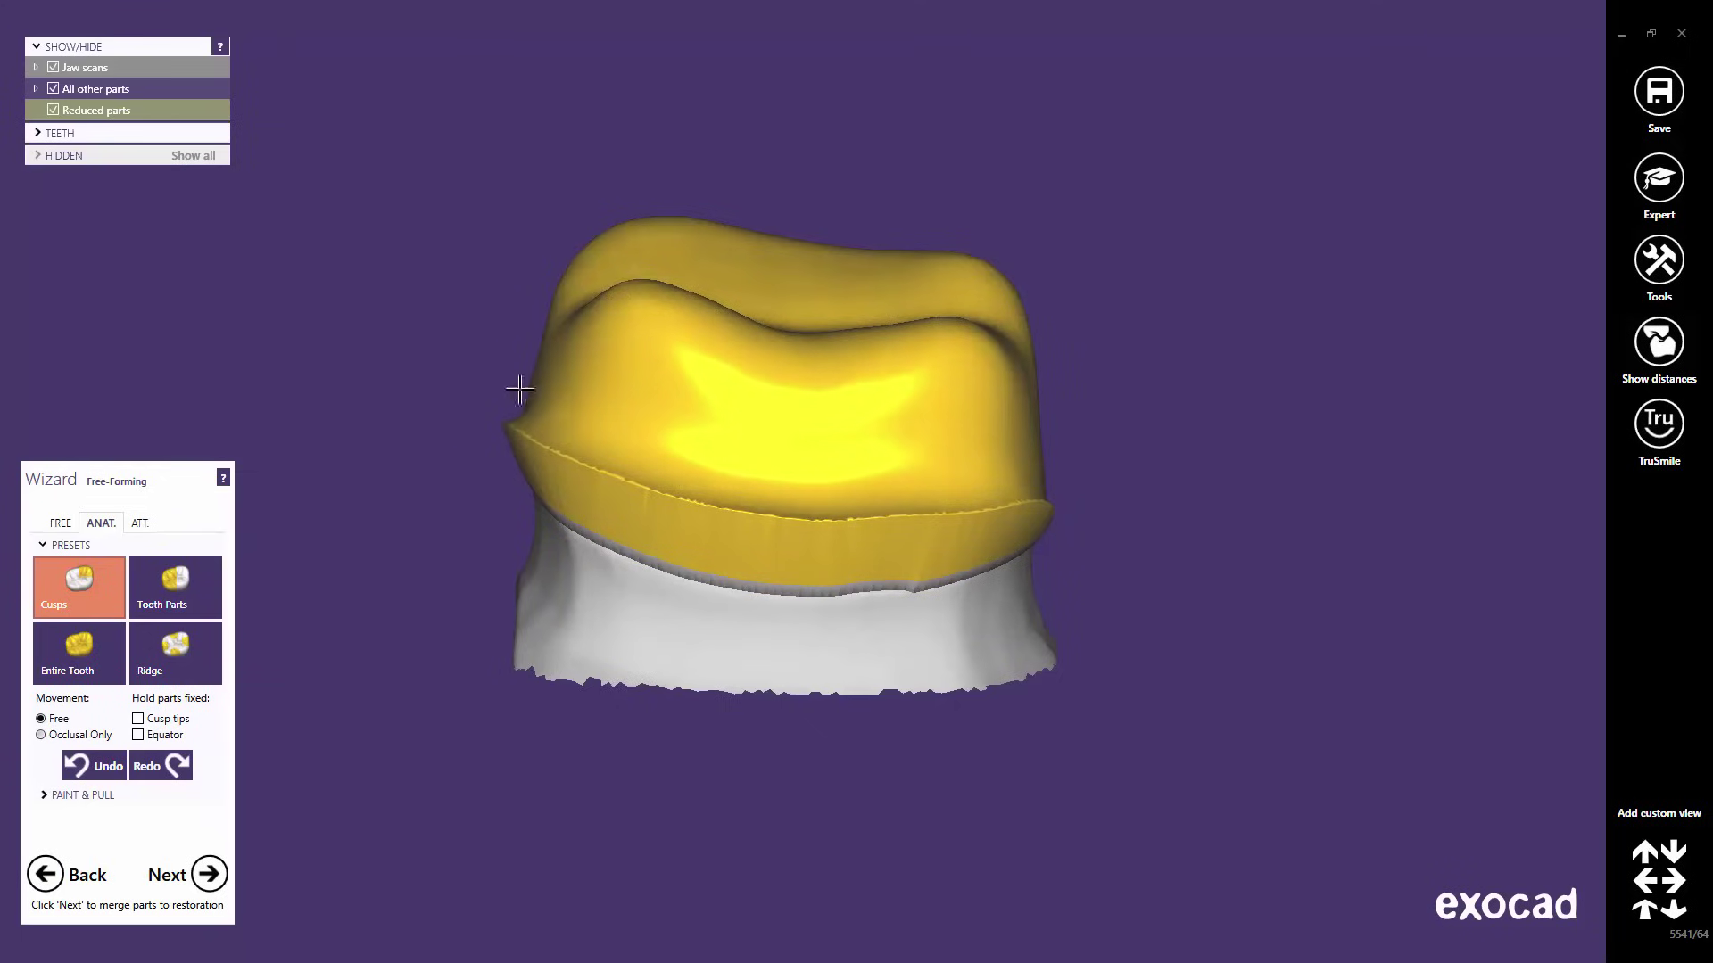
- With the Tooth Parts preset, shift the coping's upper-left part outward and view it side-on
{"action": "left_click", "coordinate": [157, 587]}
{"action": "left_click_drag", "start_coordinate": [582, 304], "coordinate": [556, 297]}
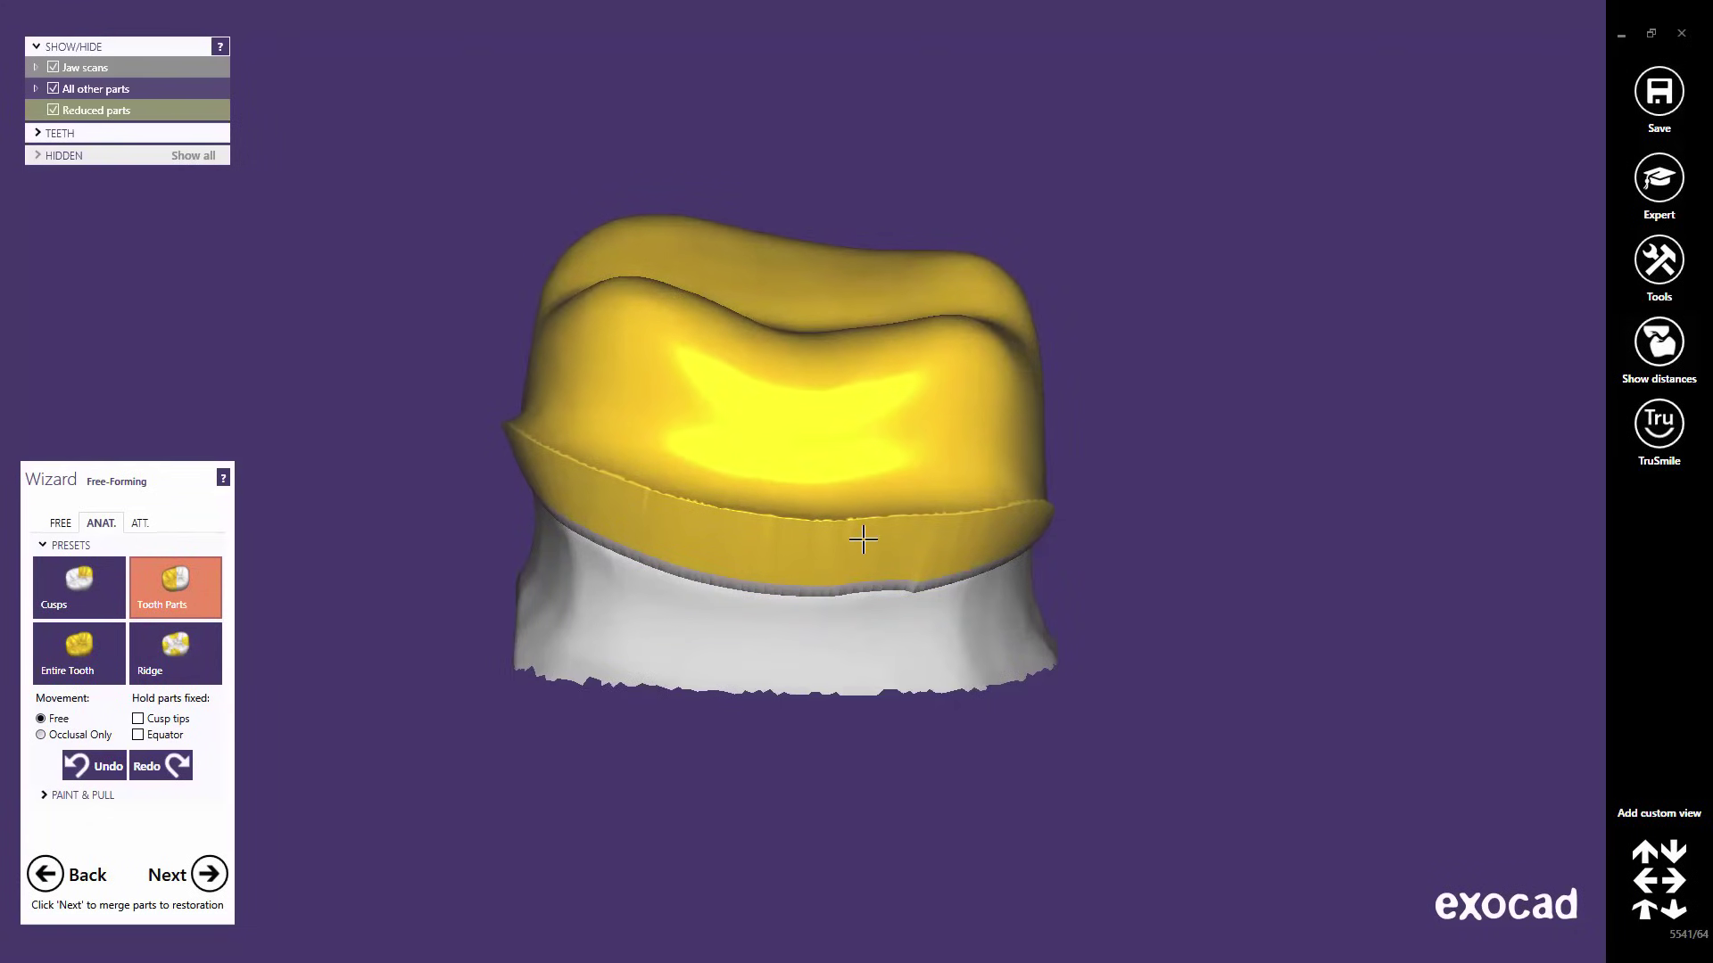
{"action": "right_click_drag", "start_coordinate": [848, 524], "coordinate": [849, 527]}
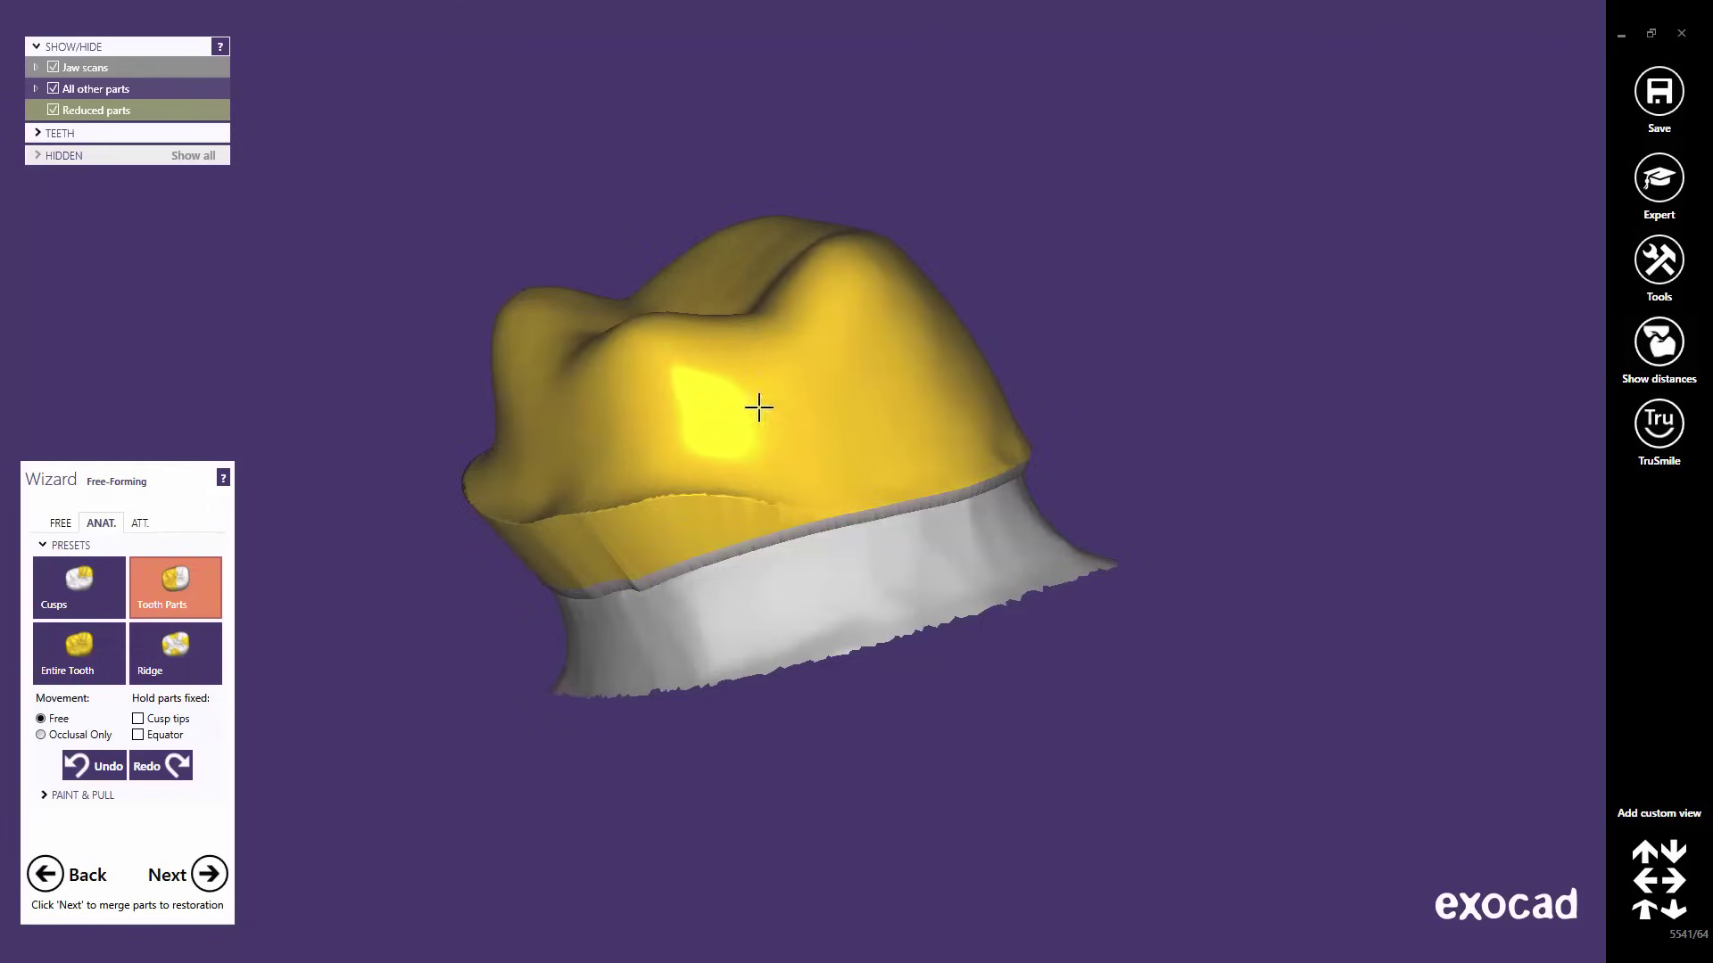
{"action": "right_click_drag", "start_coordinate": [761, 405], "coordinate": [941, 542]}
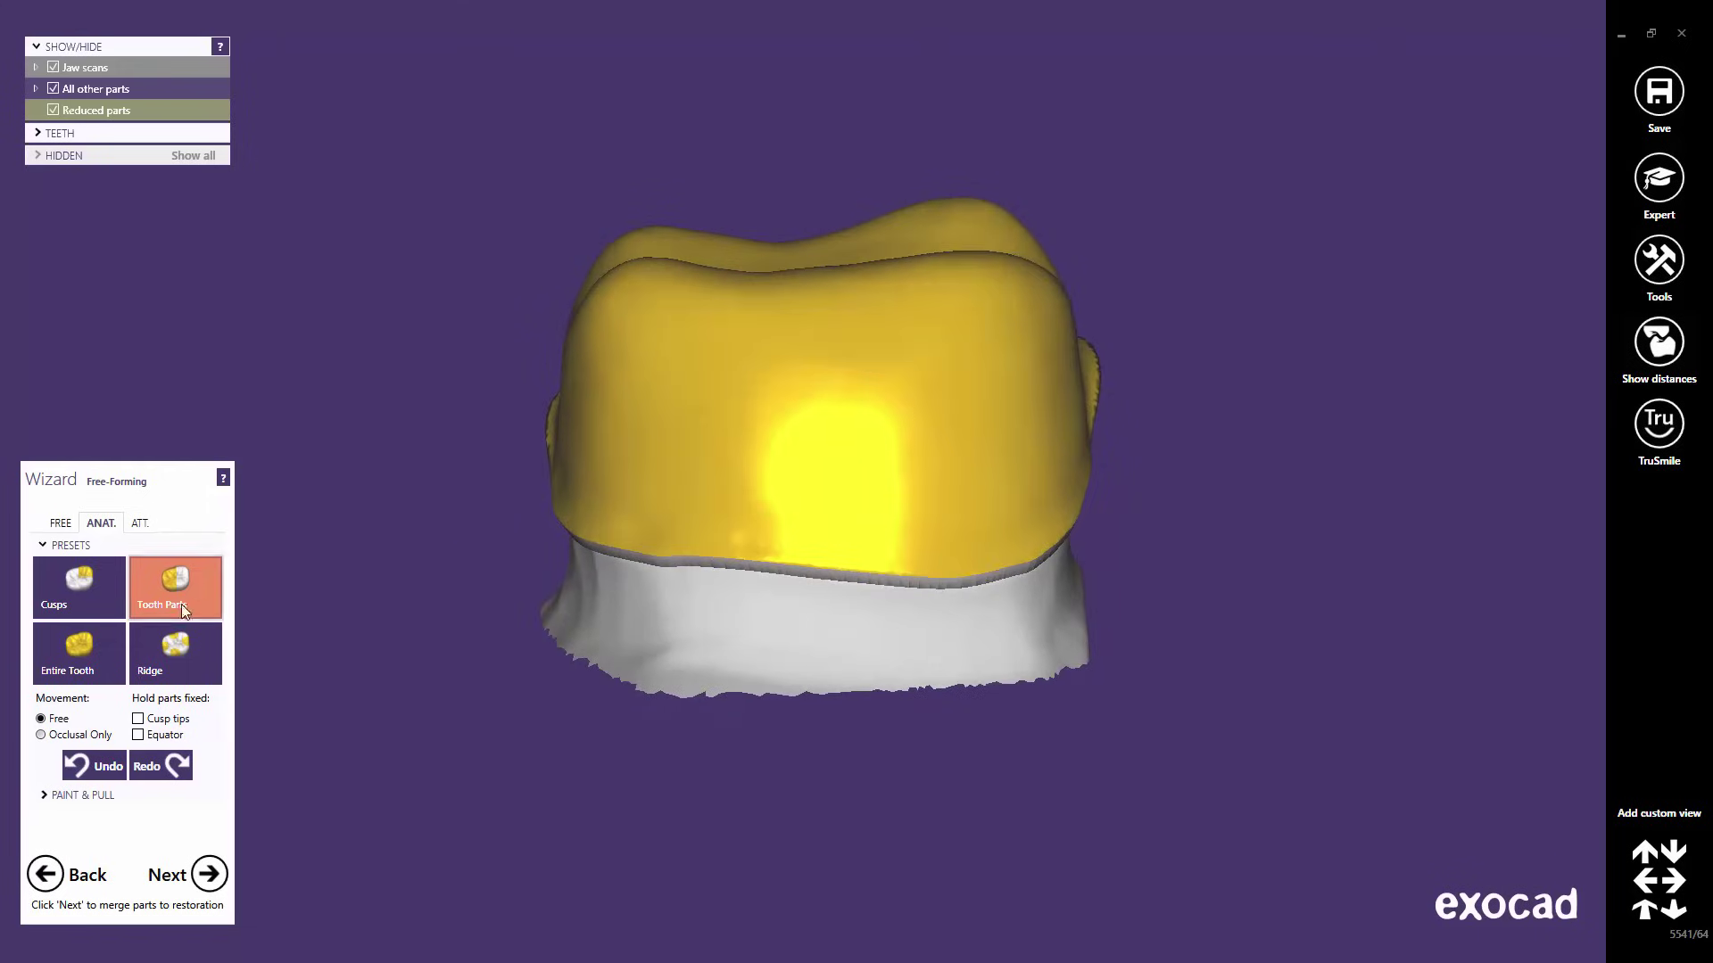
- Shift and deform the crown with the Entire Tooth preset, then undo both changes
{"action": "left_click", "coordinate": [71, 675]}
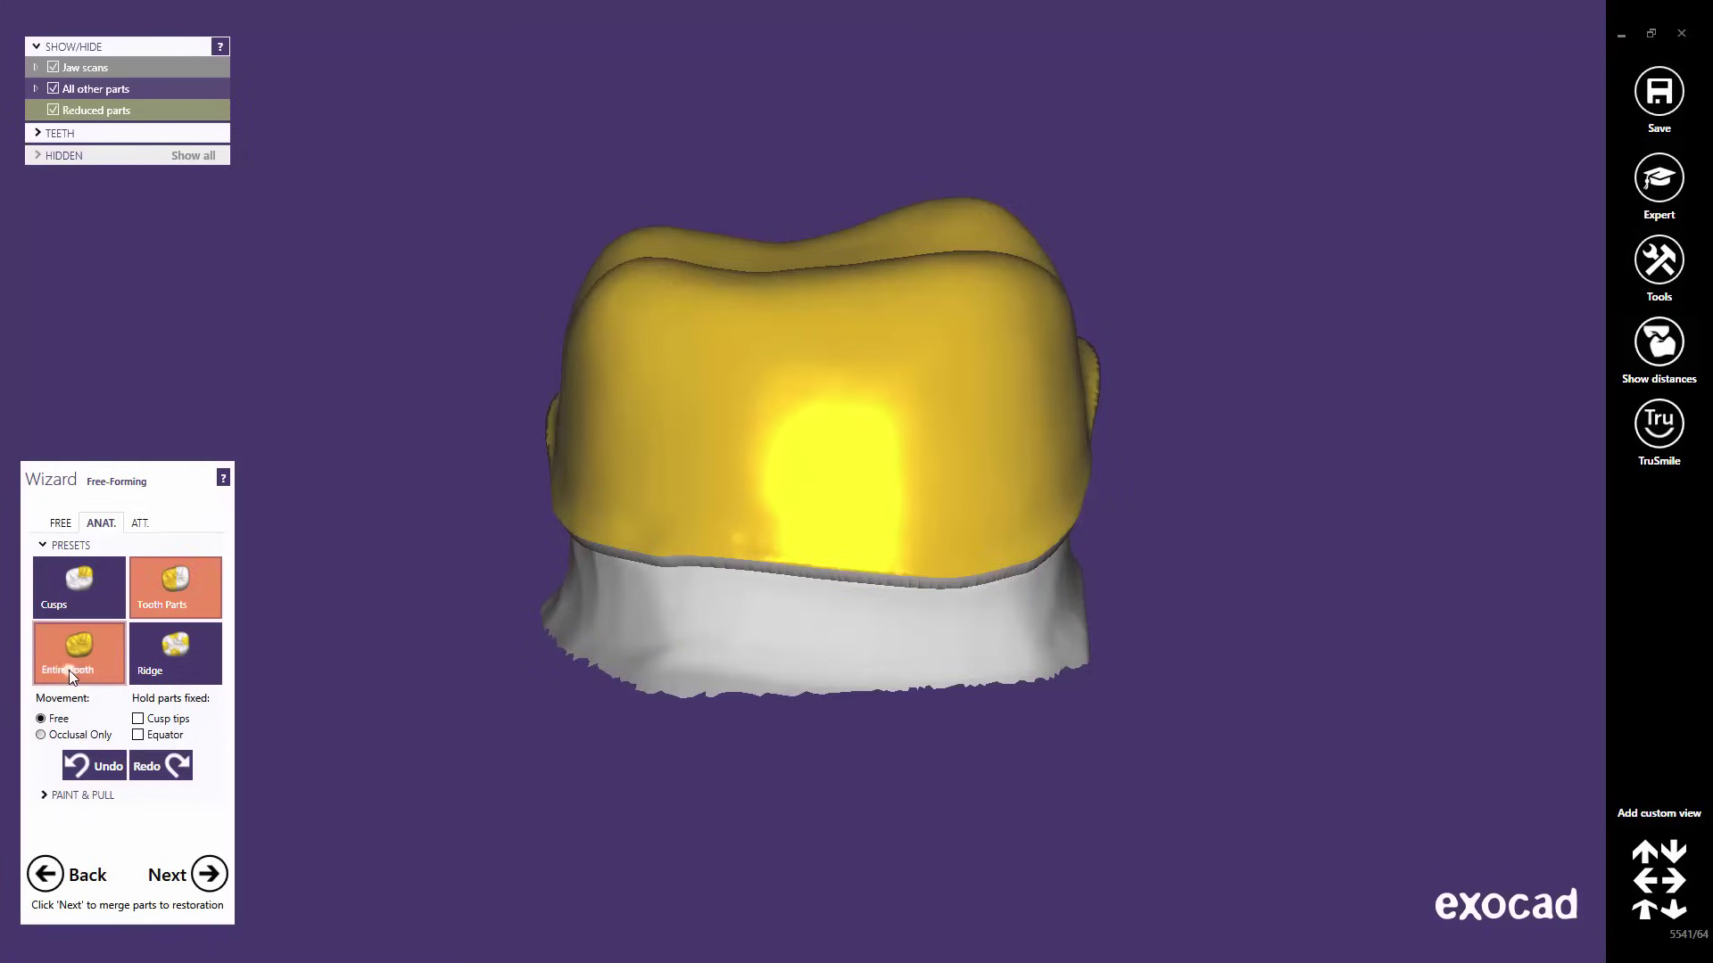
{"action": "mouse_move", "coordinate": [812, 284]}
{"action": "left_mouse_down"}
{"action": "mouse_move", "coordinate": [763, 285]}
{"action": "mouse_move", "coordinate": [795, 317]}
{"action": "left_mouse_up"}
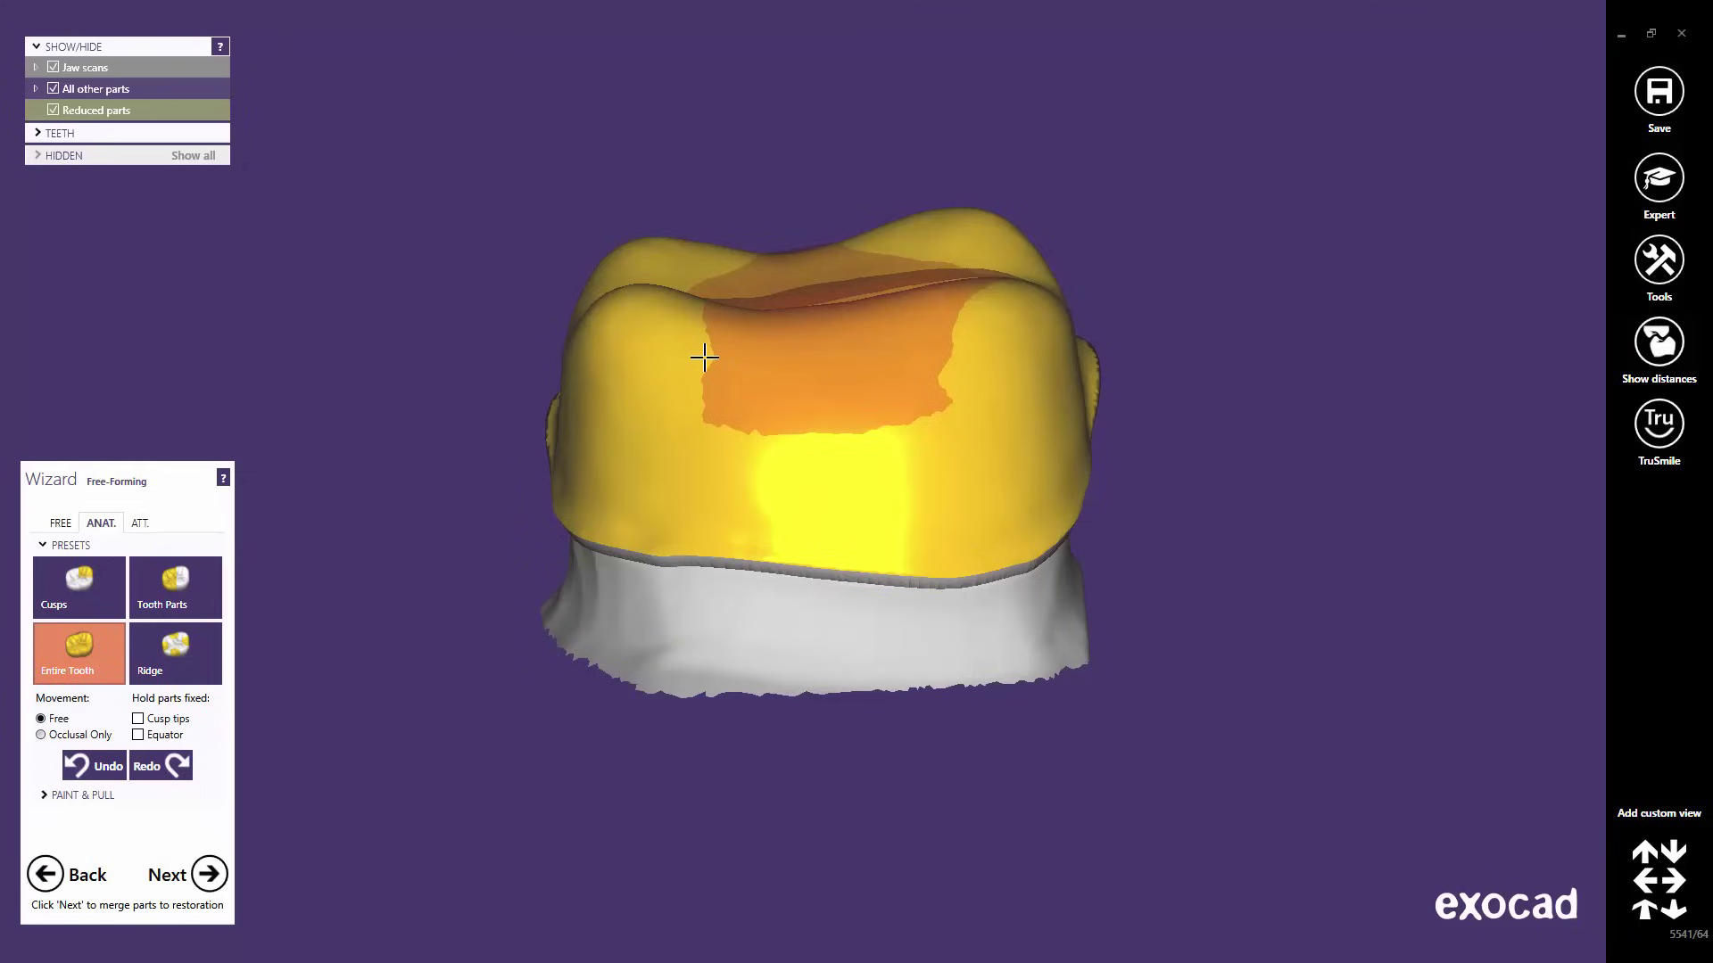
{"action": "left_click_drag", "start_coordinate": [715, 375], "coordinate": [746, 405]}
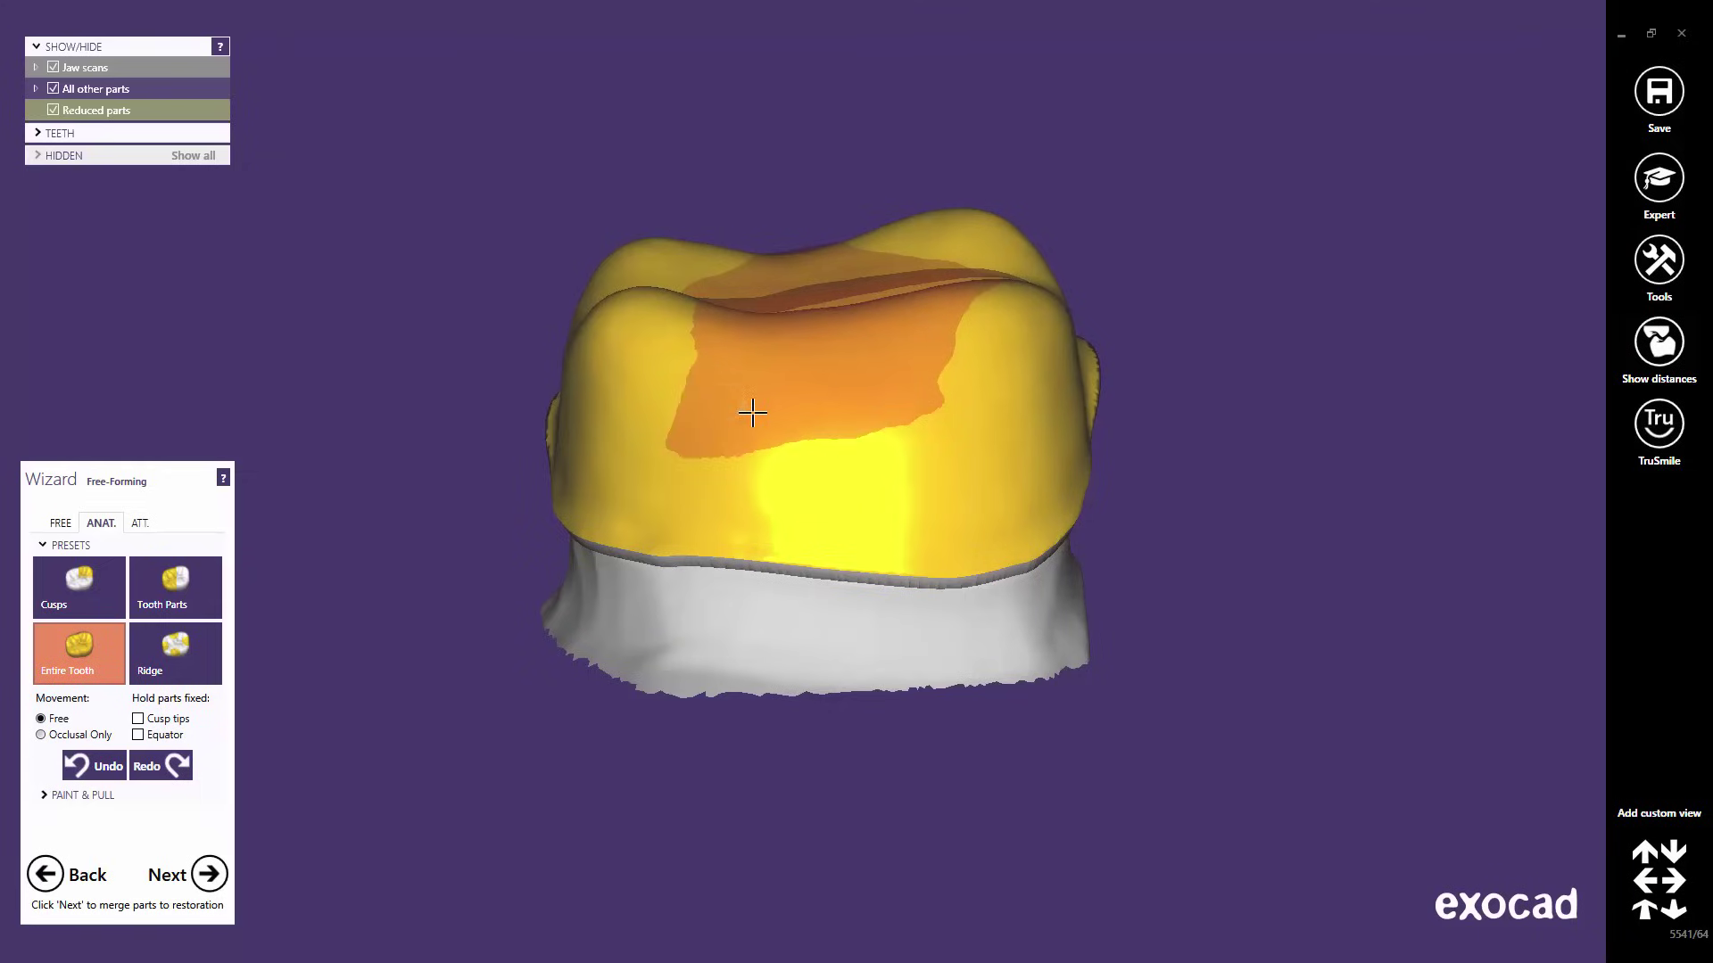
{"action": "left_click", "coordinate": [86, 776]}
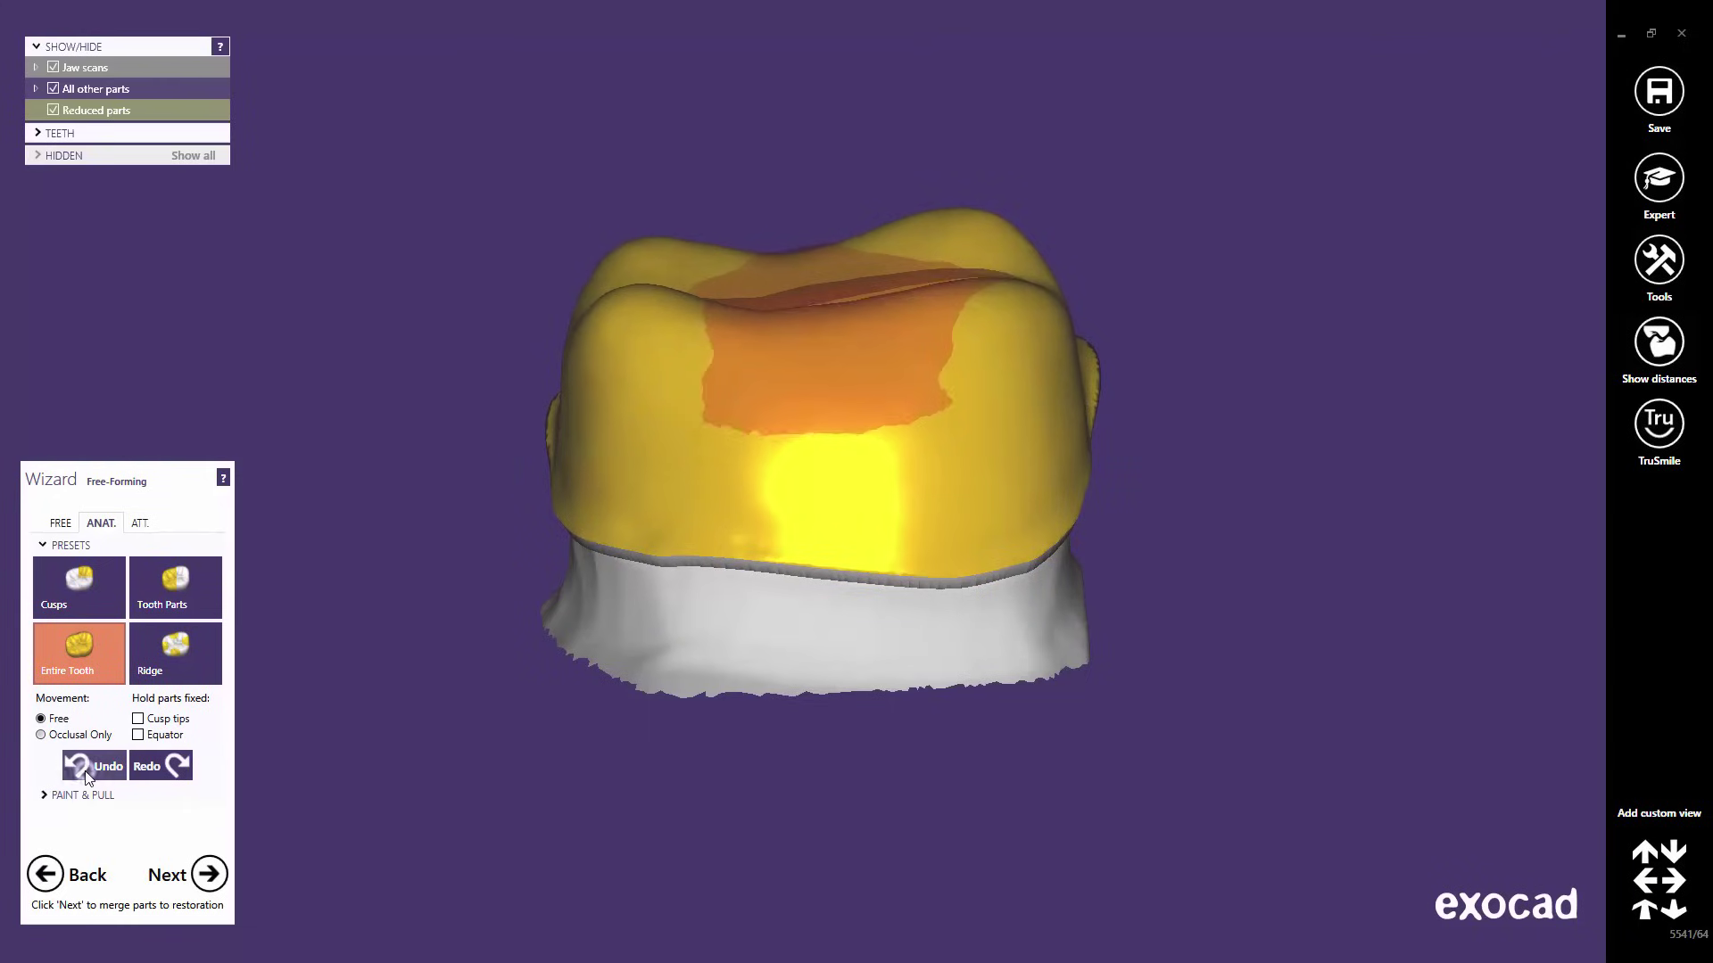
{"action": "left_click", "coordinate": [87, 776]}
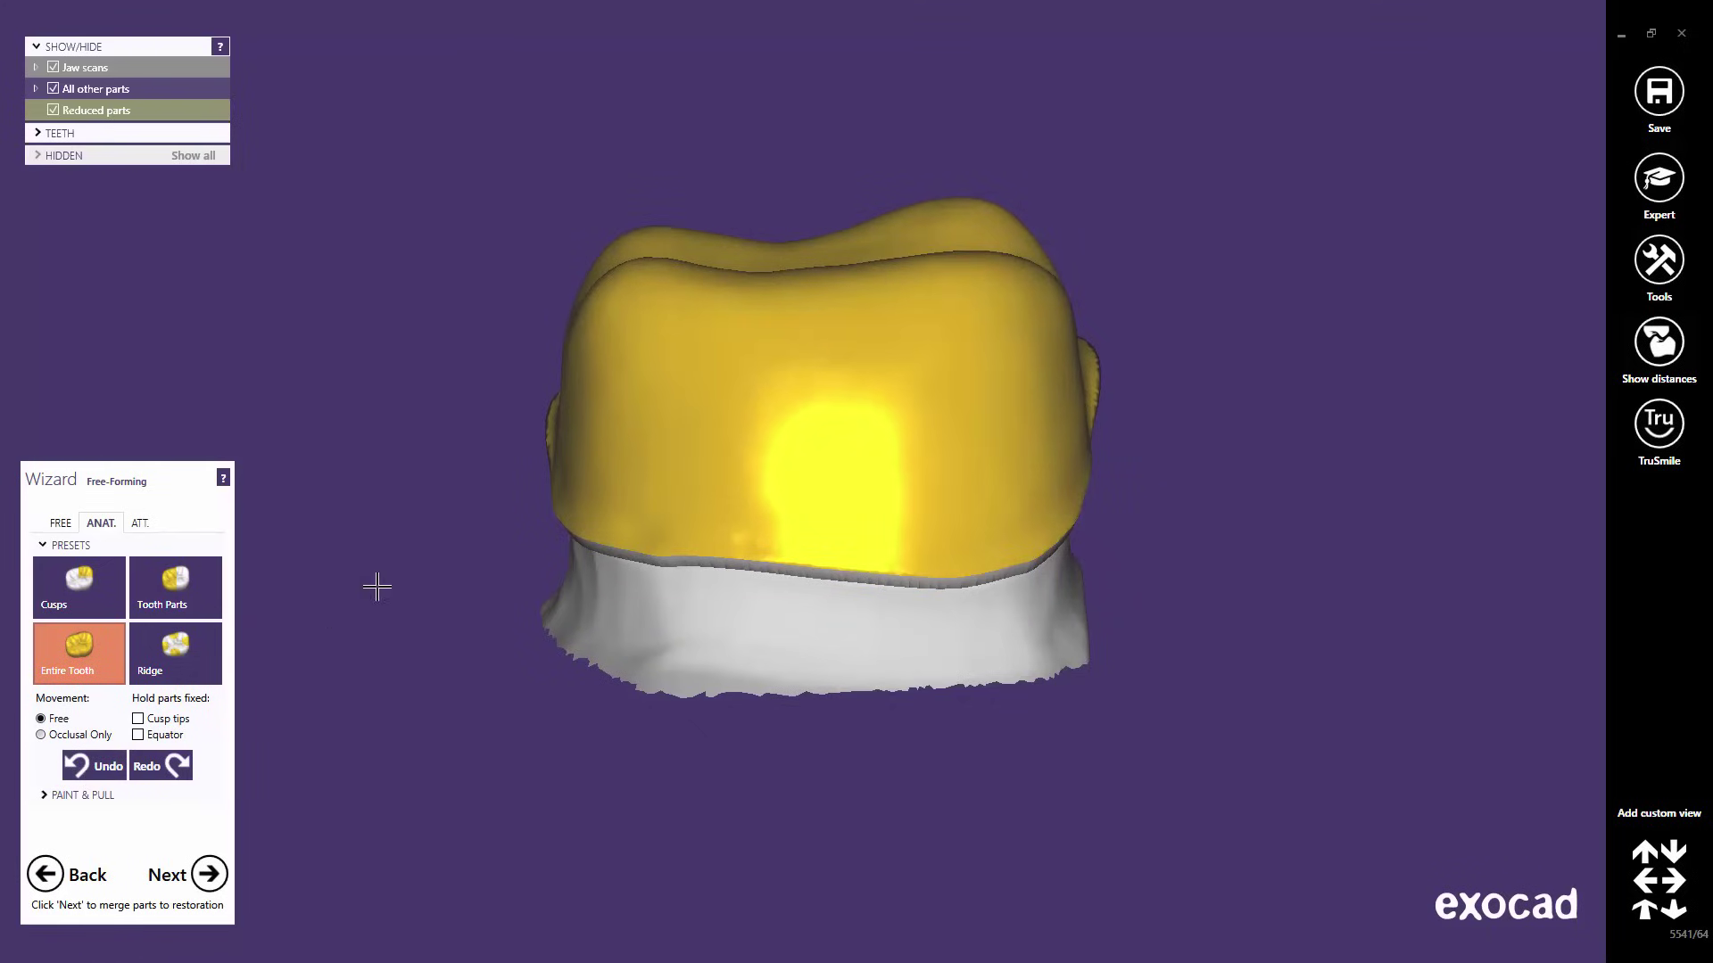
{"action": "right_click_drag", "start_coordinate": [800, 291], "coordinate": [833, 298]}
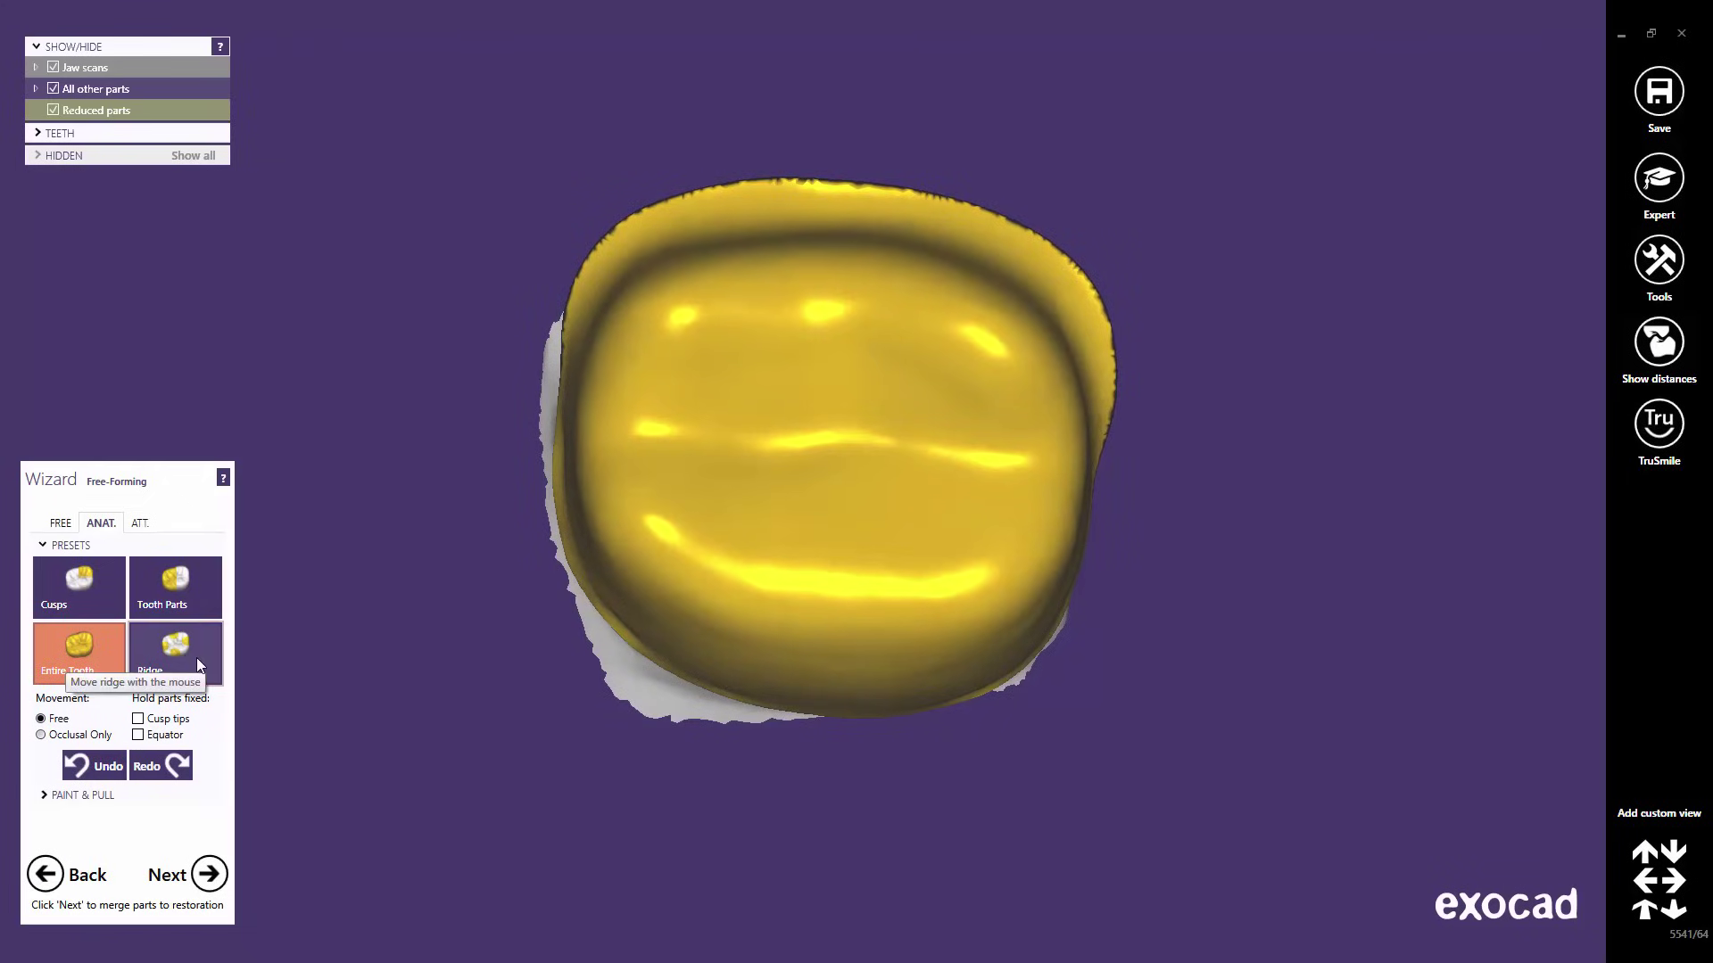
- Select the Ridge preset and view the crown from the buccal side
{"action": "left_click", "coordinate": [197, 656]}
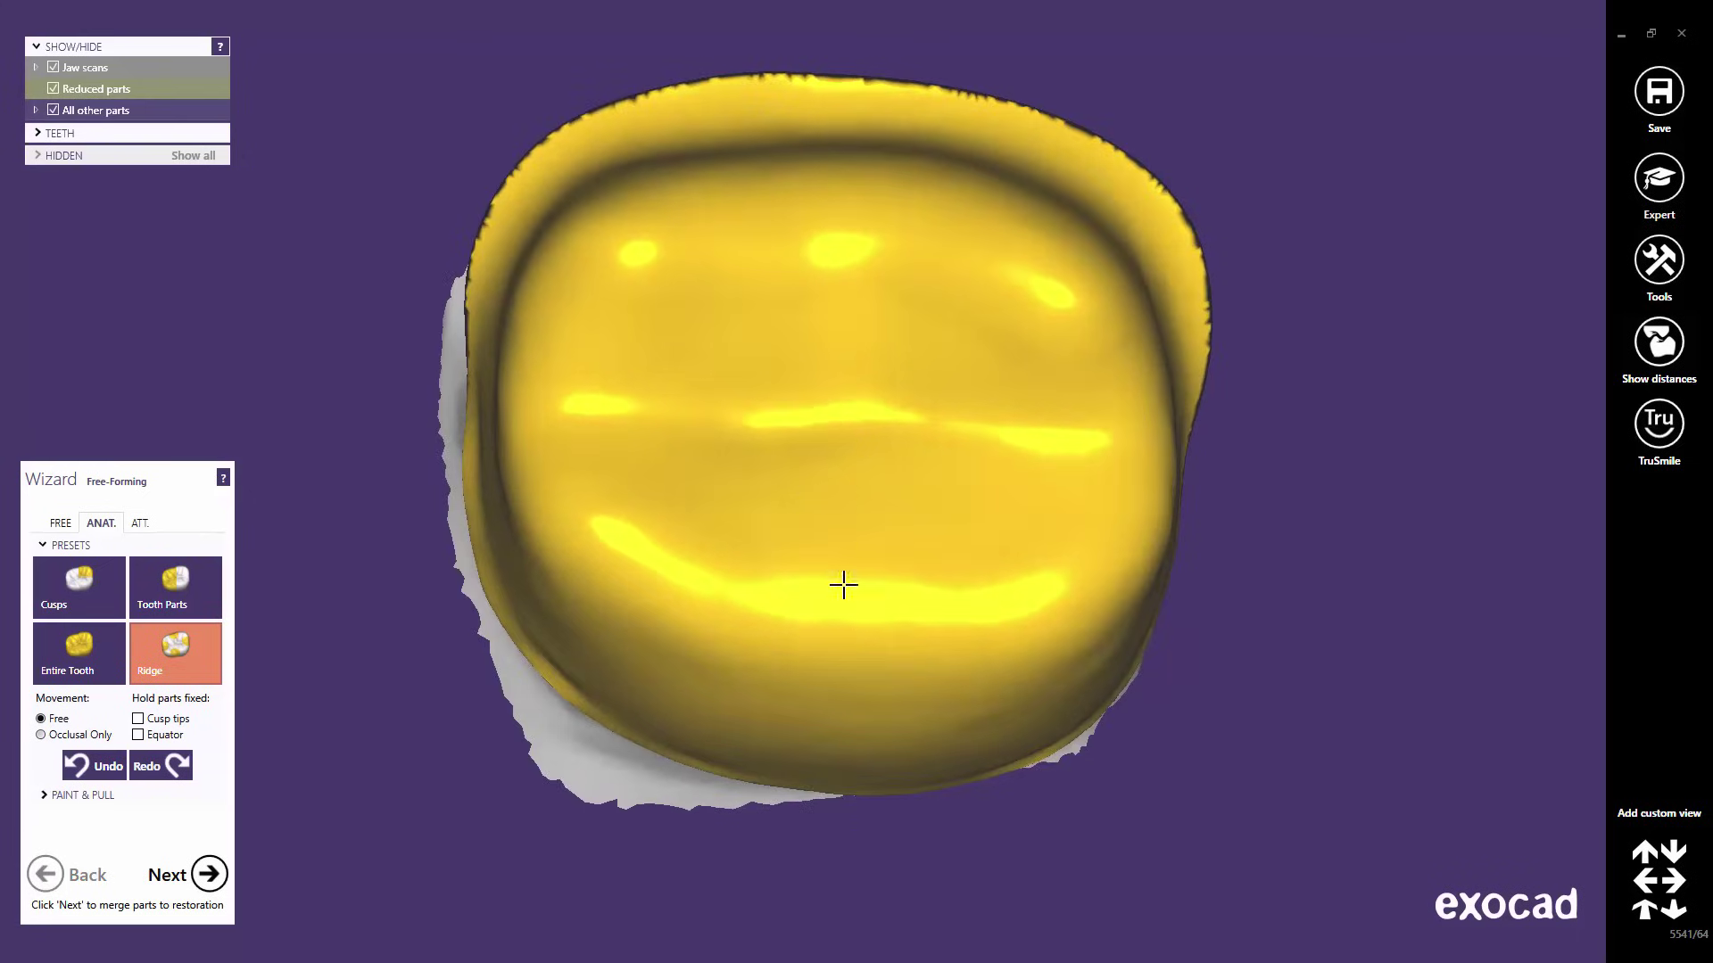
{"action": "right_click_drag", "start_coordinate": [842, 585], "coordinate": [856, 477]}
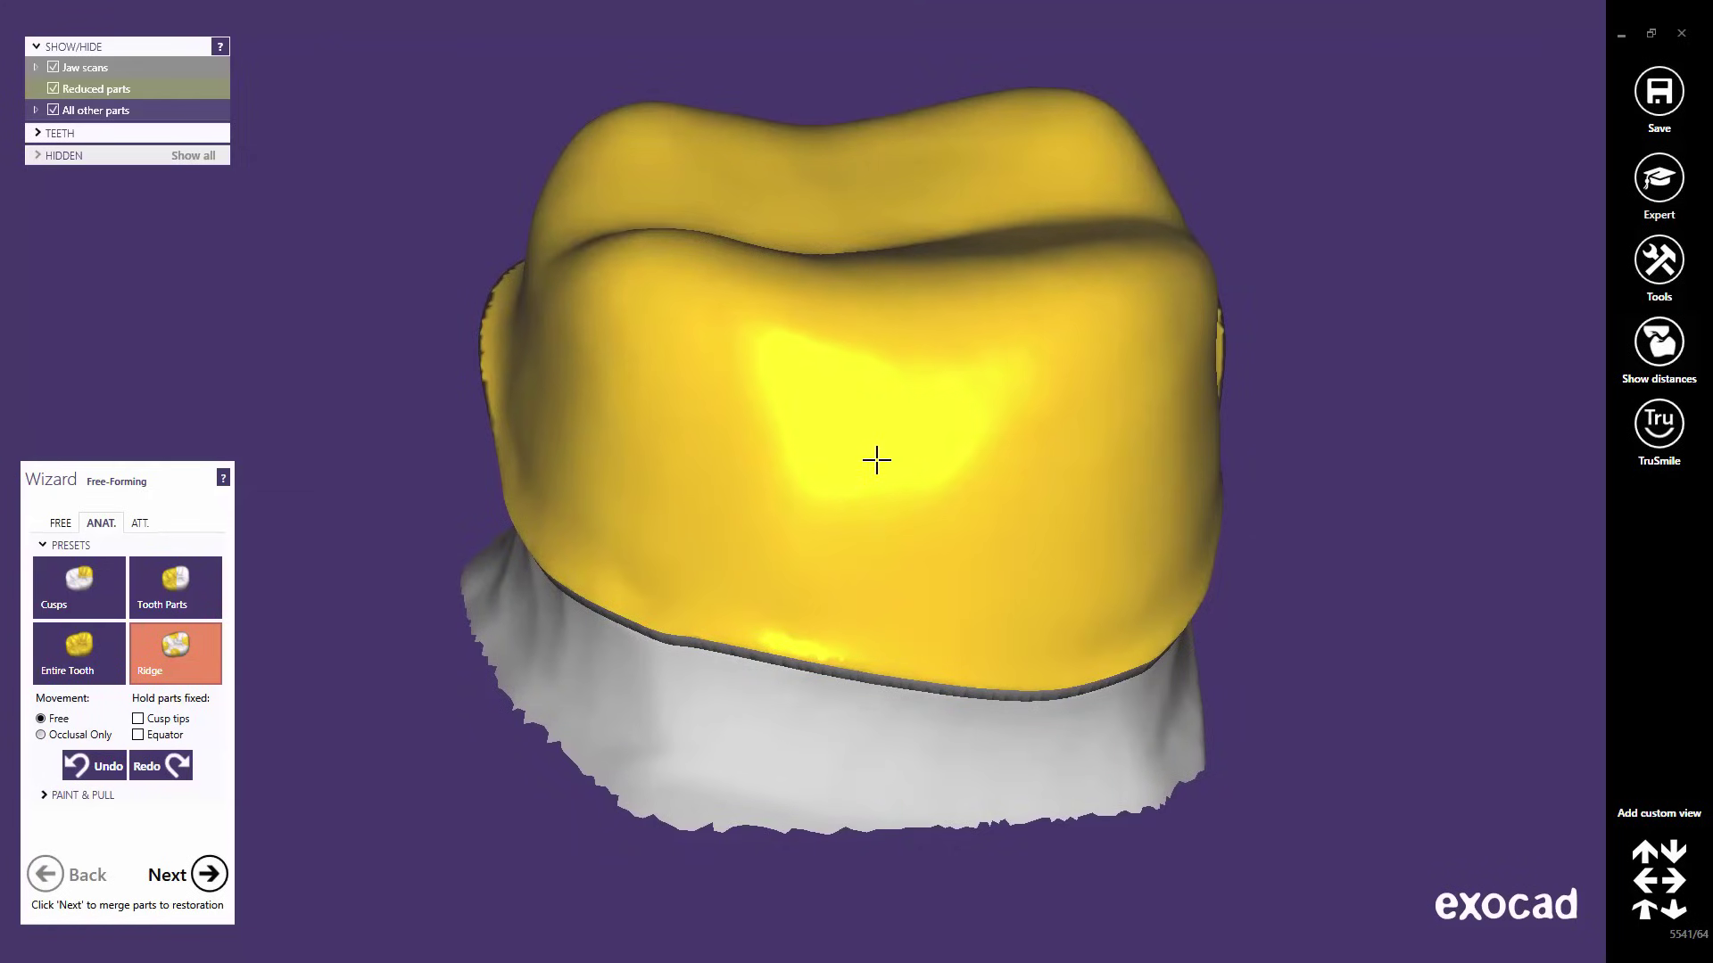
- With the FREE Add/Remove brush, build up the left cusp, then lower the right and left cusps
{"action": "left_click", "coordinate": [60, 525]}
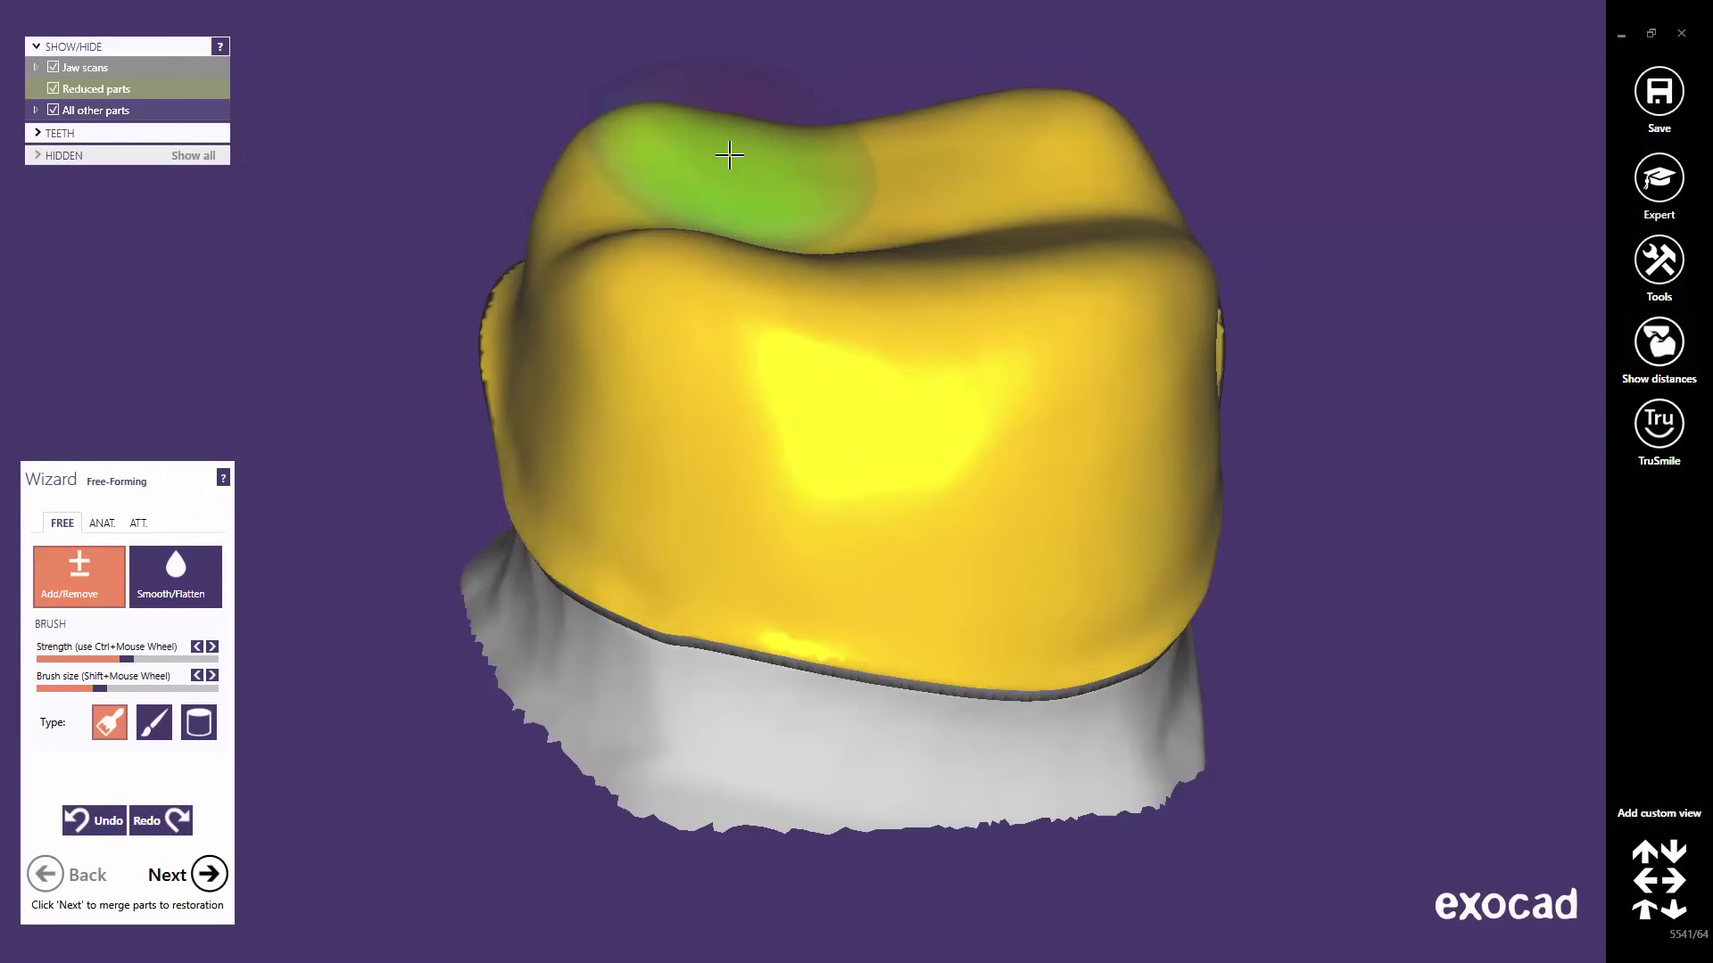
{"action": "mouse_move", "coordinate": [727, 141]}
{"action": "left_mouse_down"}
{"action": "mouse_move", "coordinate": [676, 137]}
{"action": "mouse_move", "coordinate": [631, 154]}
{"action": "mouse_move", "coordinate": [919, 145]}
{"action": "mouse_move", "coordinate": [1024, 113]}
{"action": "mouse_move", "coordinate": [1108, 156]}
{"action": "left_mouse_up"}
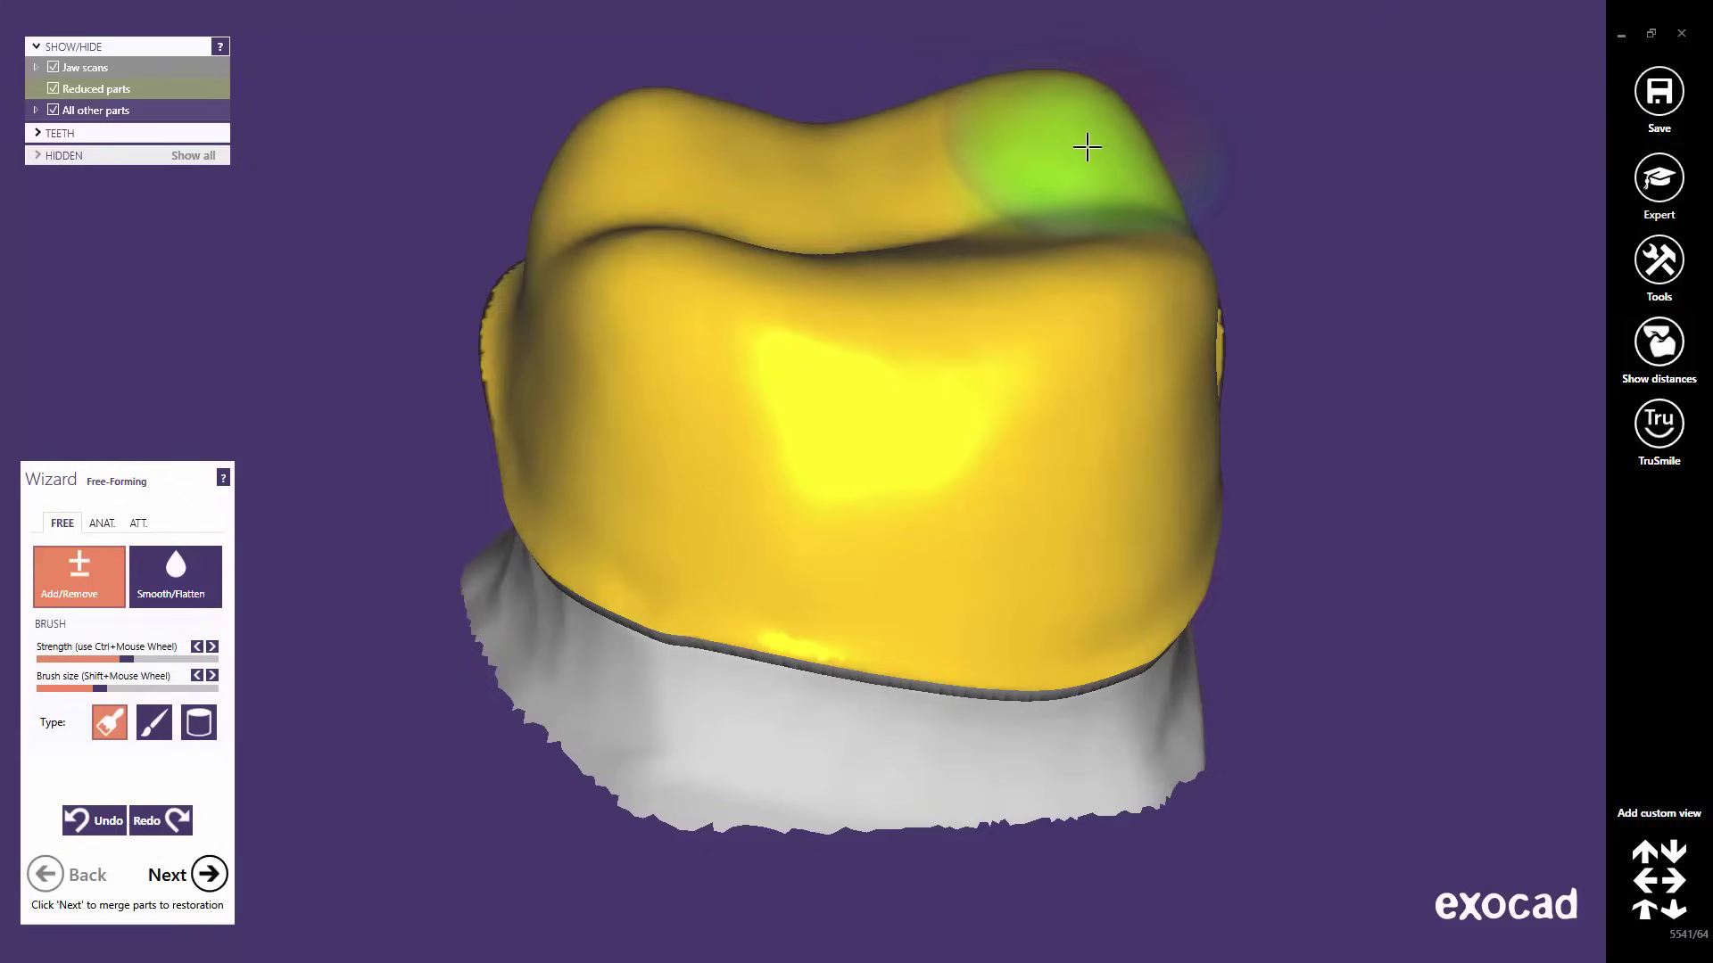
{"action": "left_click_drag", "start_coordinate": [1074, 134], "coordinate": [928, 134], "text": "ctrl"}
{"action": "left_click_drag", "start_coordinate": [802, 145], "coordinate": [650, 161], "text": "ctrl"}
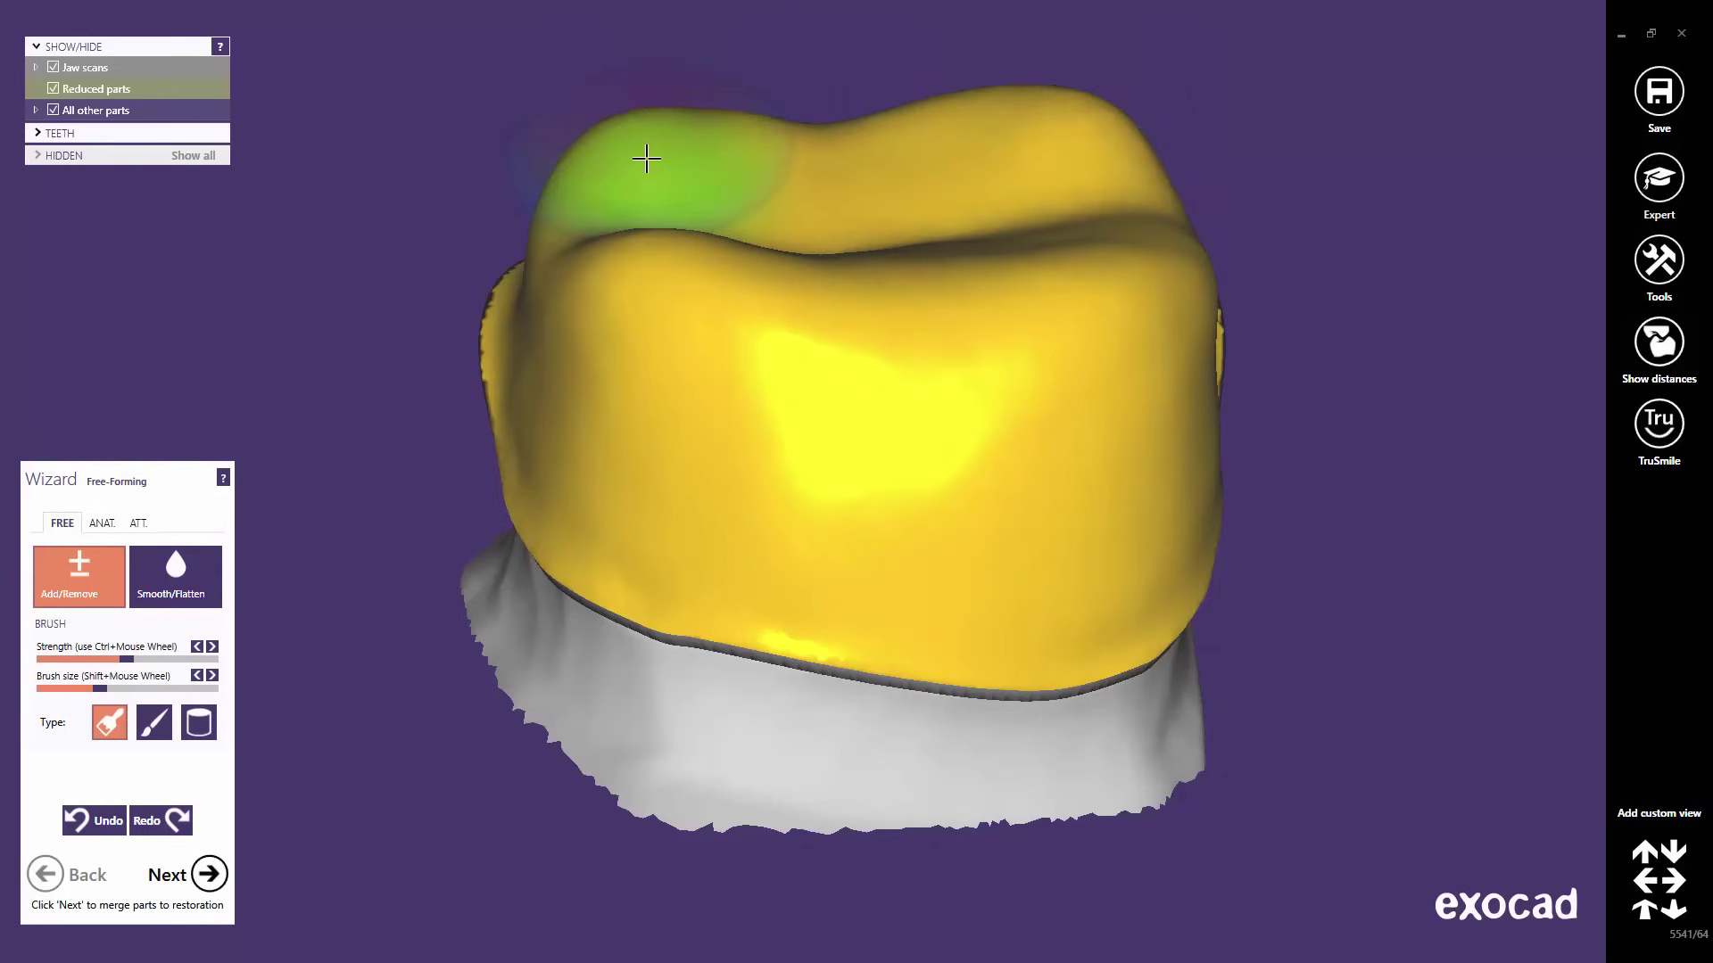
- Increase the free-forming brush strength and adjust it with the mouse wheel
{"action": "left_click", "coordinate": [128, 661]}
{"action": "left_click_drag", "start_coordinate": [176, 660], "coordinate": [212, 658]}
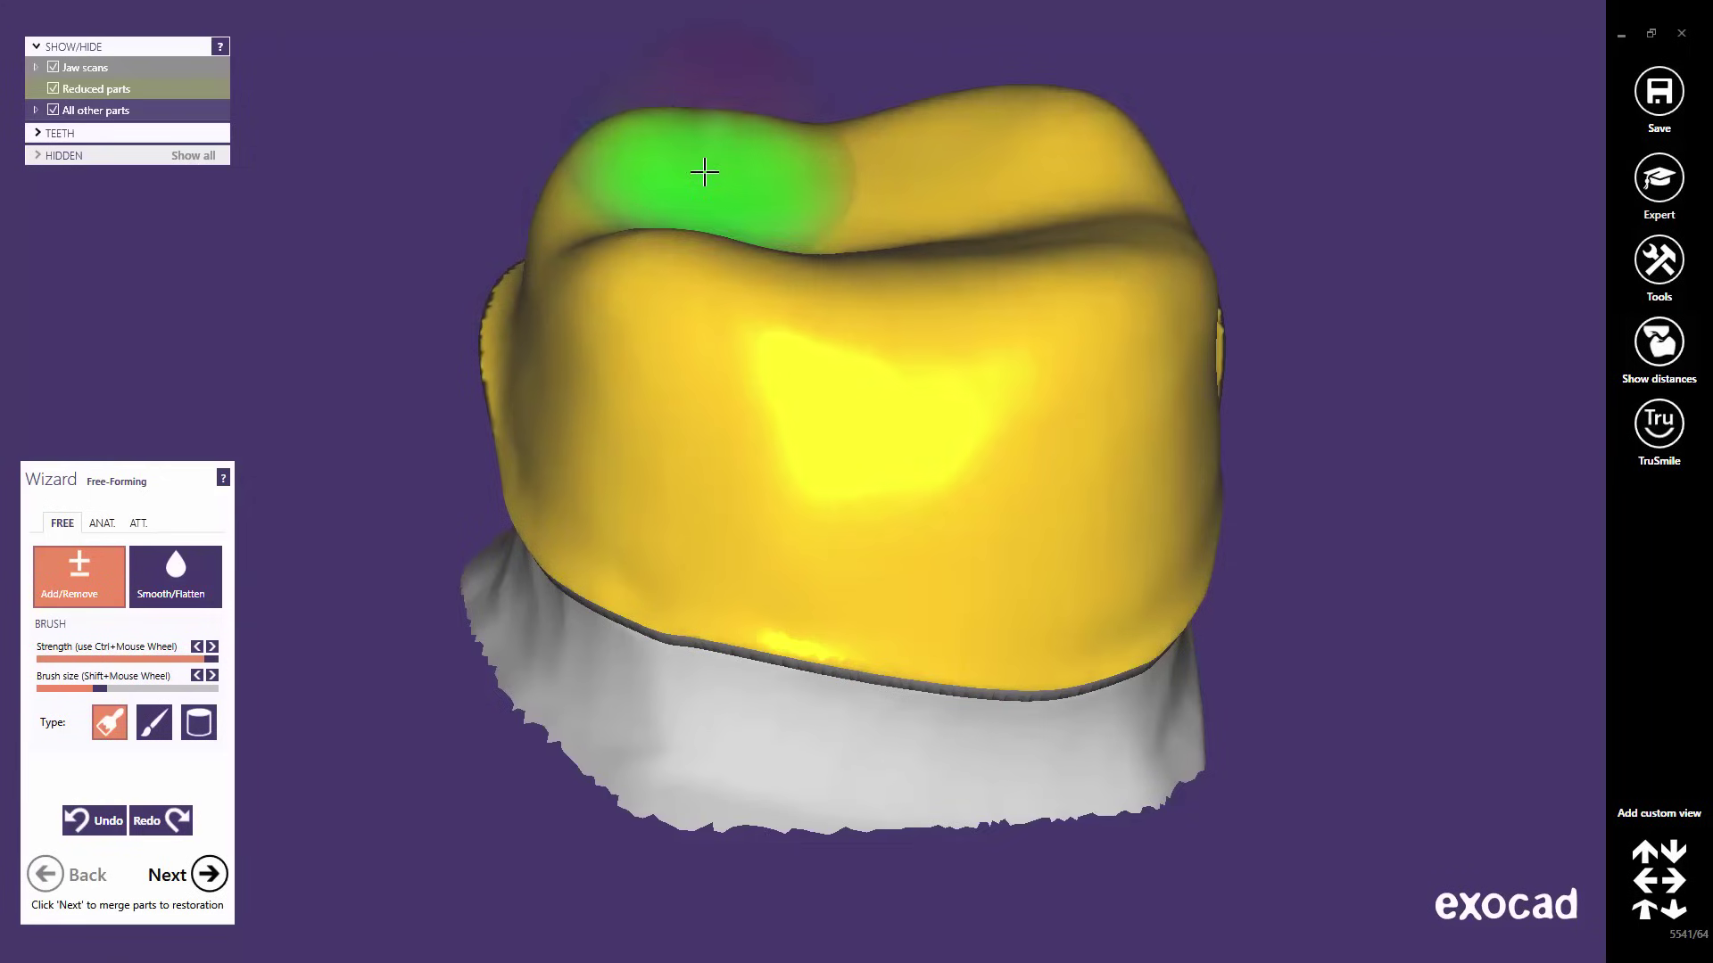
{"action": "key", "text": "shift"}
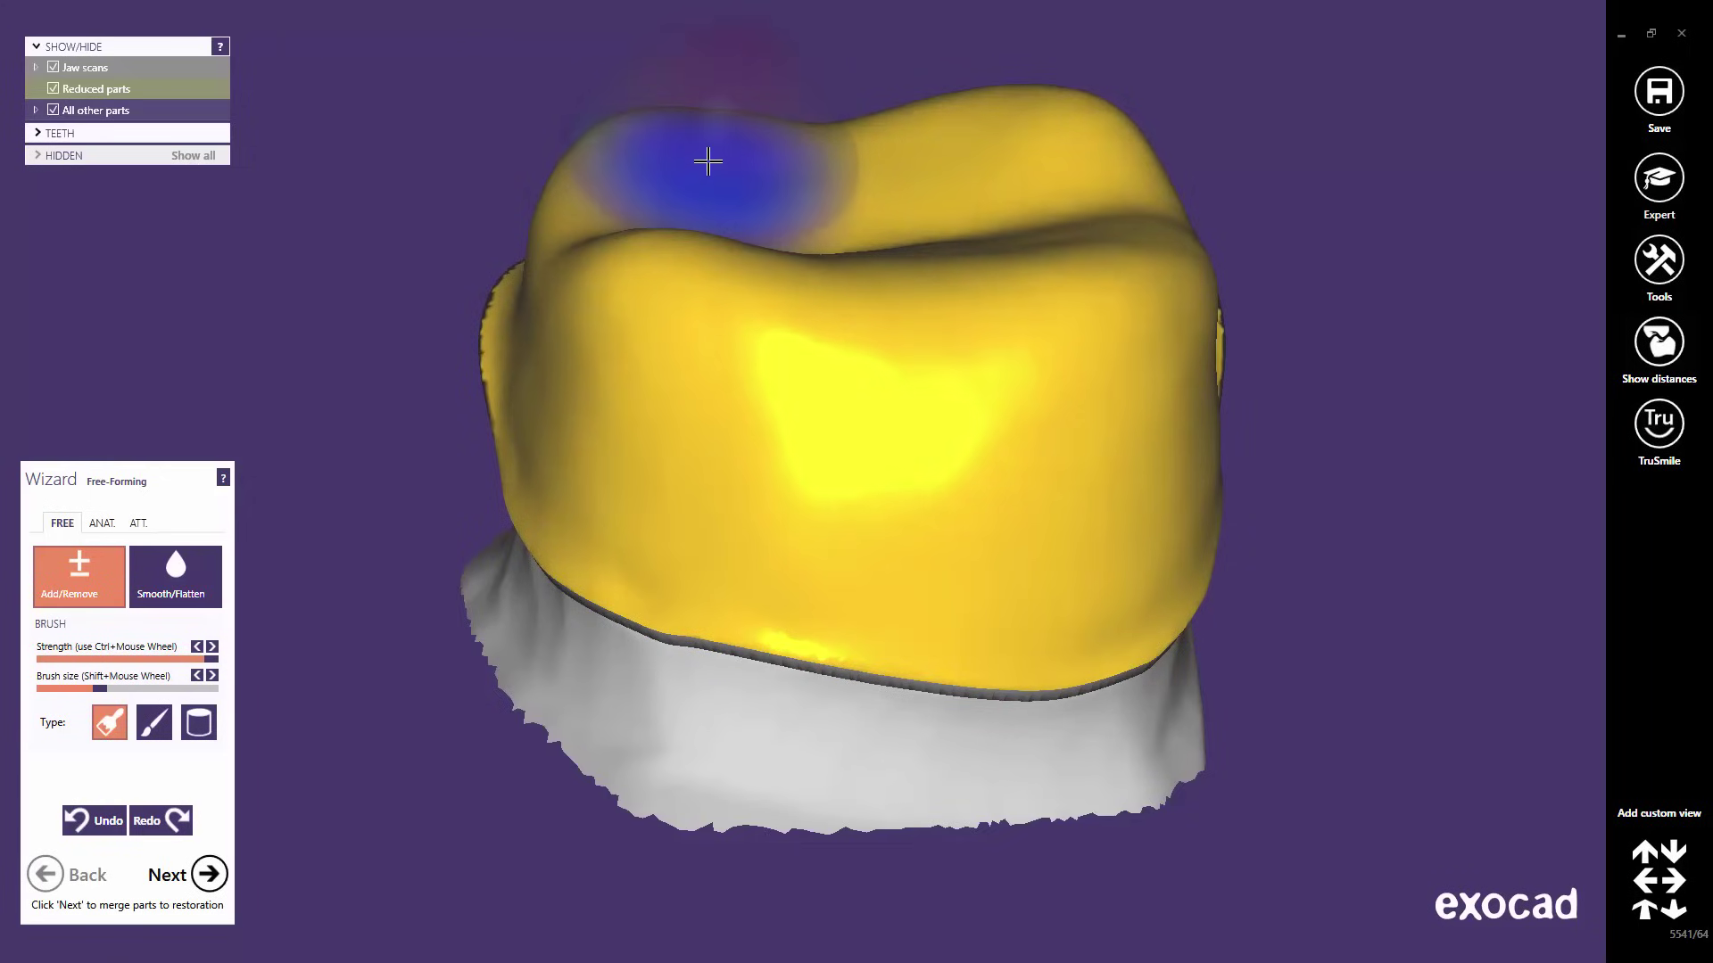
{"action": "scroll", "coordinate": [708, 162], "scroll_direction": "down", "scroll_amount": 6, "text": "ctrl"}
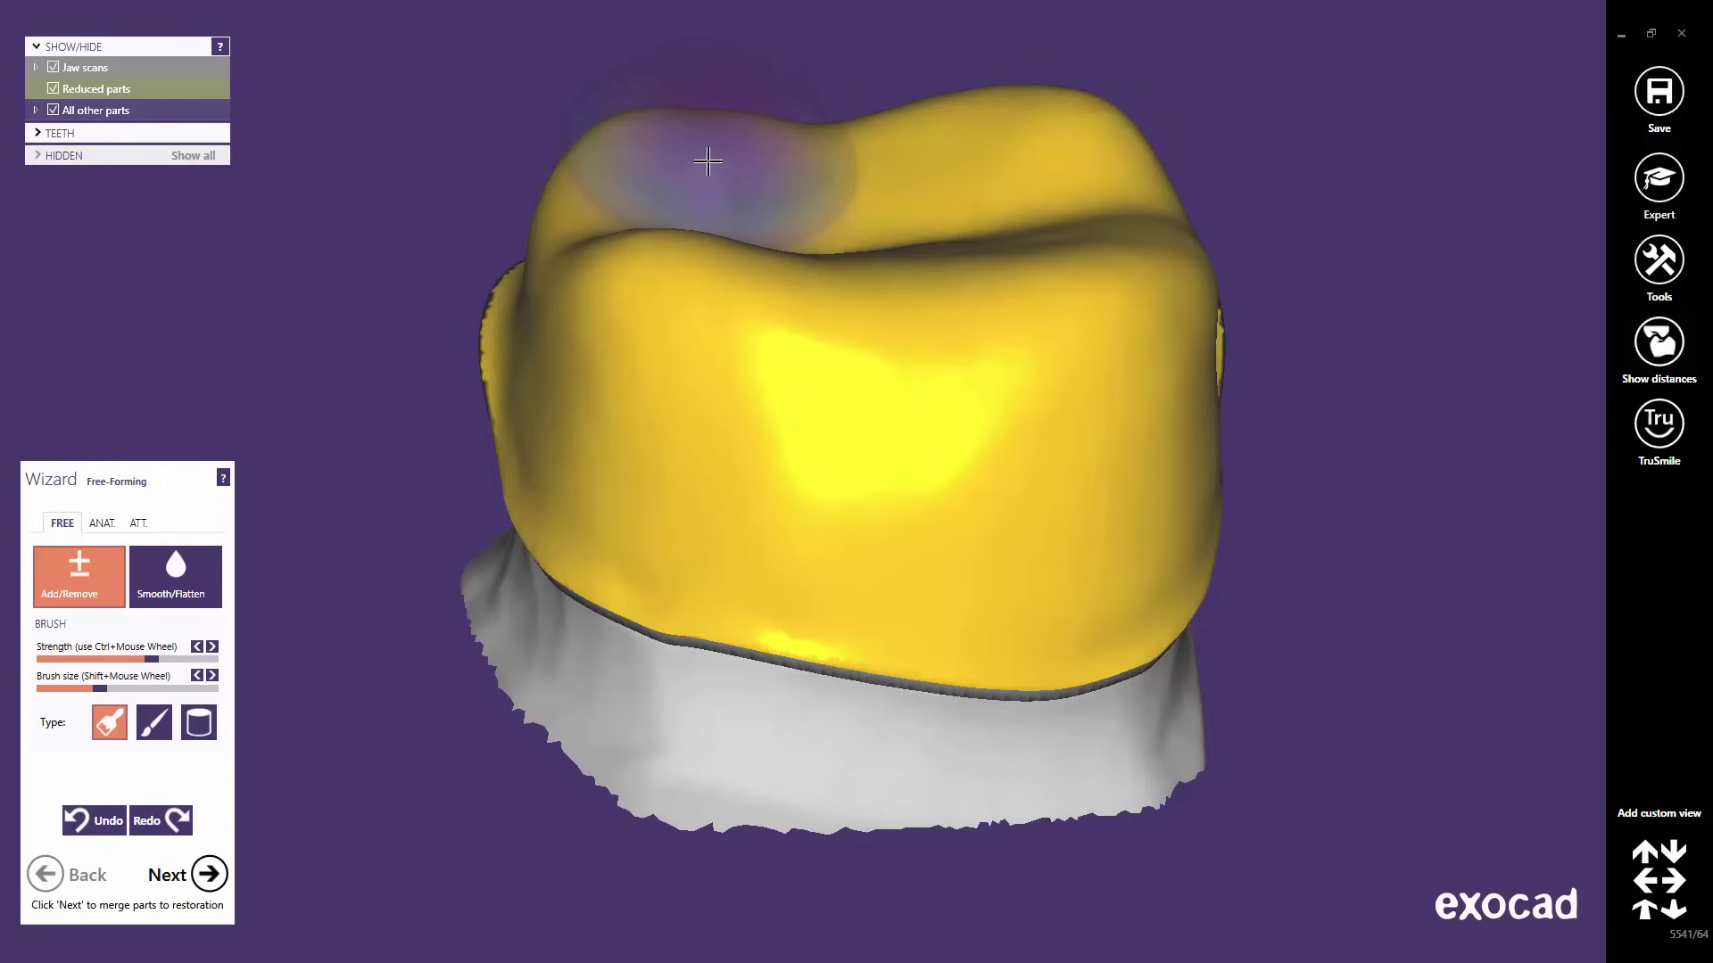
{"action": "scroll", "coordinate": [708, 161], "scroll_direction": "up", "scroll_amount": 6, "text": "ctrl"}
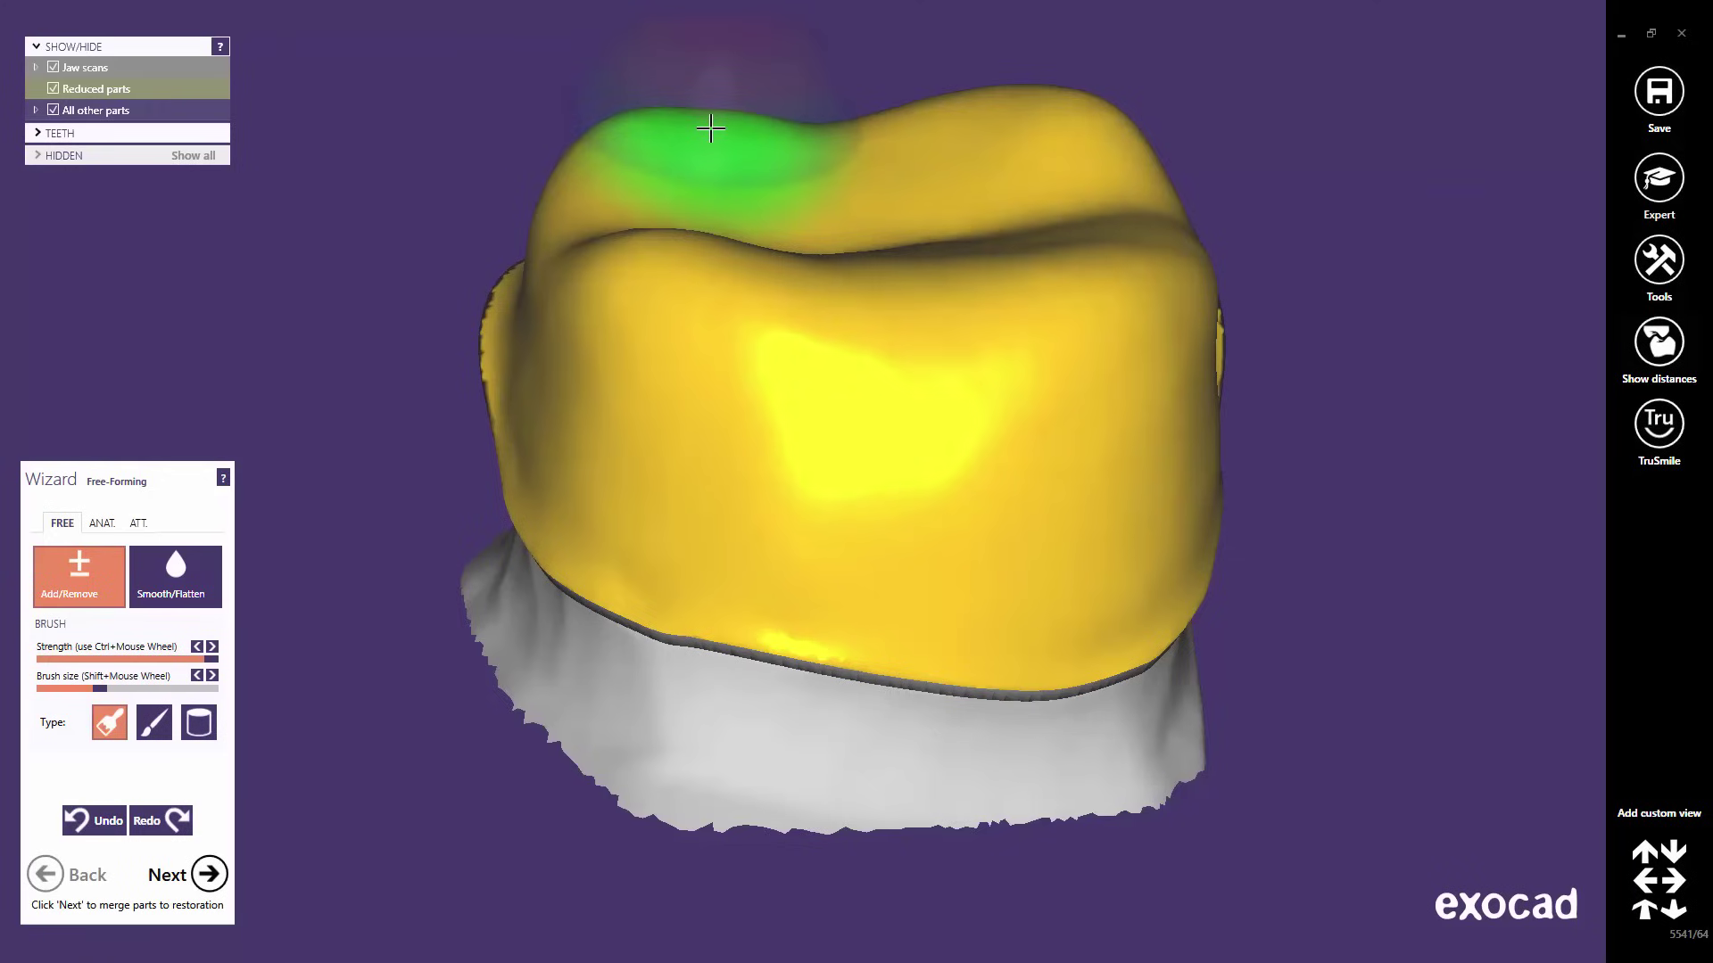
- Build up the left, central and right cusps, then lower the right and left cusps
{"action": "mouse_move", "coordinate": [711, 130]}
{"action": "left_mouse_down"}
{"action": "mouse_move", "coordinate": [661, 134]}
{"action": "mouse_move", "coordinate": [661, 161]}
{"action": "left_mouse_up"}
{"action": "mouse_move", "coordinate": [948, 149]}
{"action": "left_mouse_down"}
{"action": "mouse_move", "coordinate": [1002, 126]}
{"action": "mouse_move", "coordinate": [1044, 137]}
{"action": "left_mouse_up"}
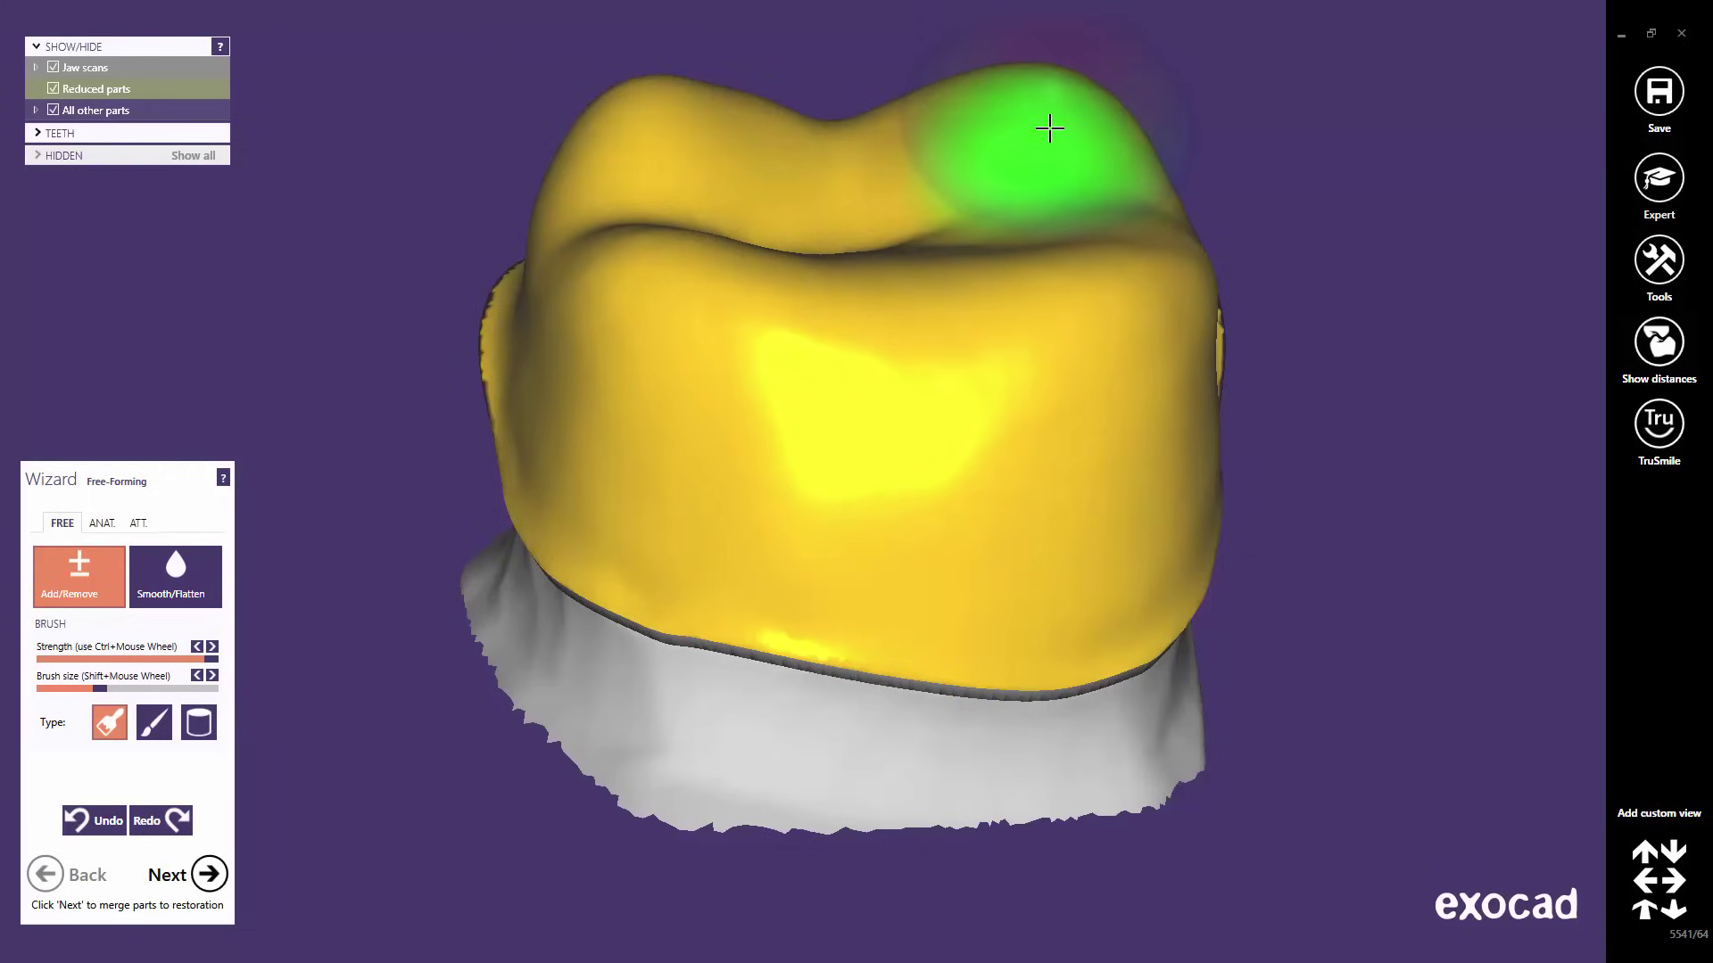
{"action": "left_click_drag", "start_coordinate": [1050, 129], "coordinate": [986, 122], "text": "shift"}
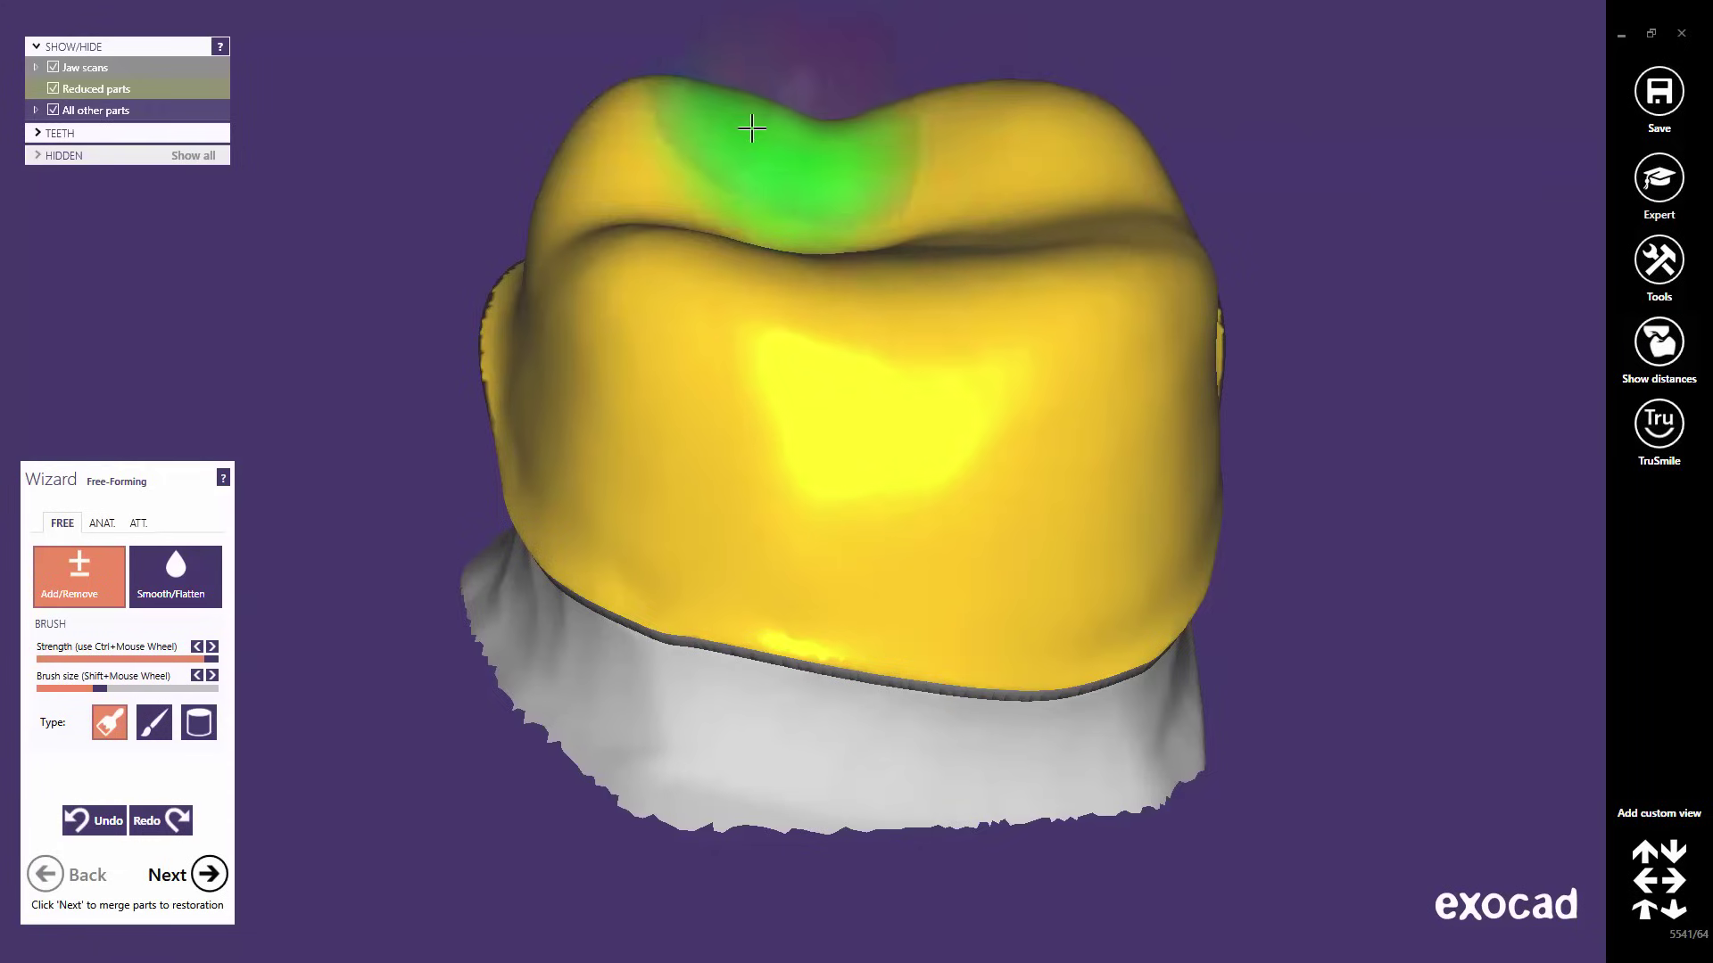
{"action": "mouse_move", "coordinate": [753, 134]}
{"action": "left_mouse_down", "text": "shift"}
{"action": "mouse_move", "coordinate": [678, 119]}
{"action": "mouse_move", "coordinate": [634, 160]}
{"action": "left_mouse_up", "text": "shift"}
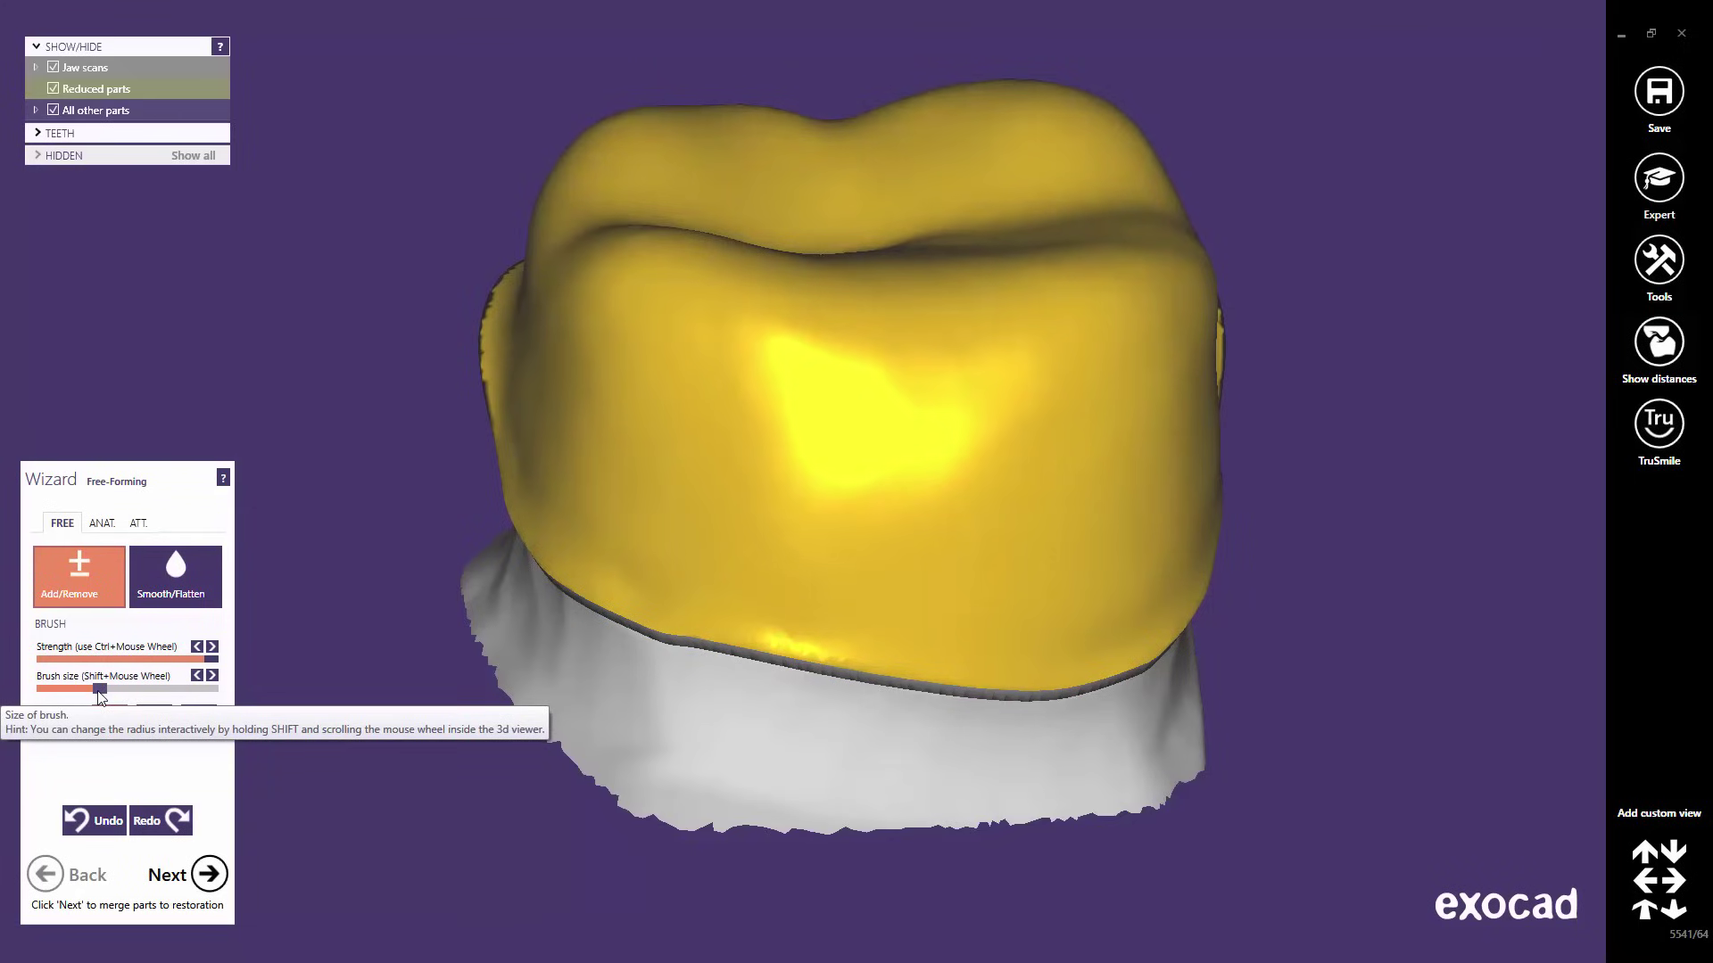
- Enlarge the sculpting brush size
{"action": "mouse_move", "coordinate": [99, 689]}
{"action": "left_mouse_down"}
{"action": "mouse_move", "coordinate": [150, 688]}
{"action": "mouse_move", "coordinate": [54, 689]}
{"action": "left_mouse_up"}
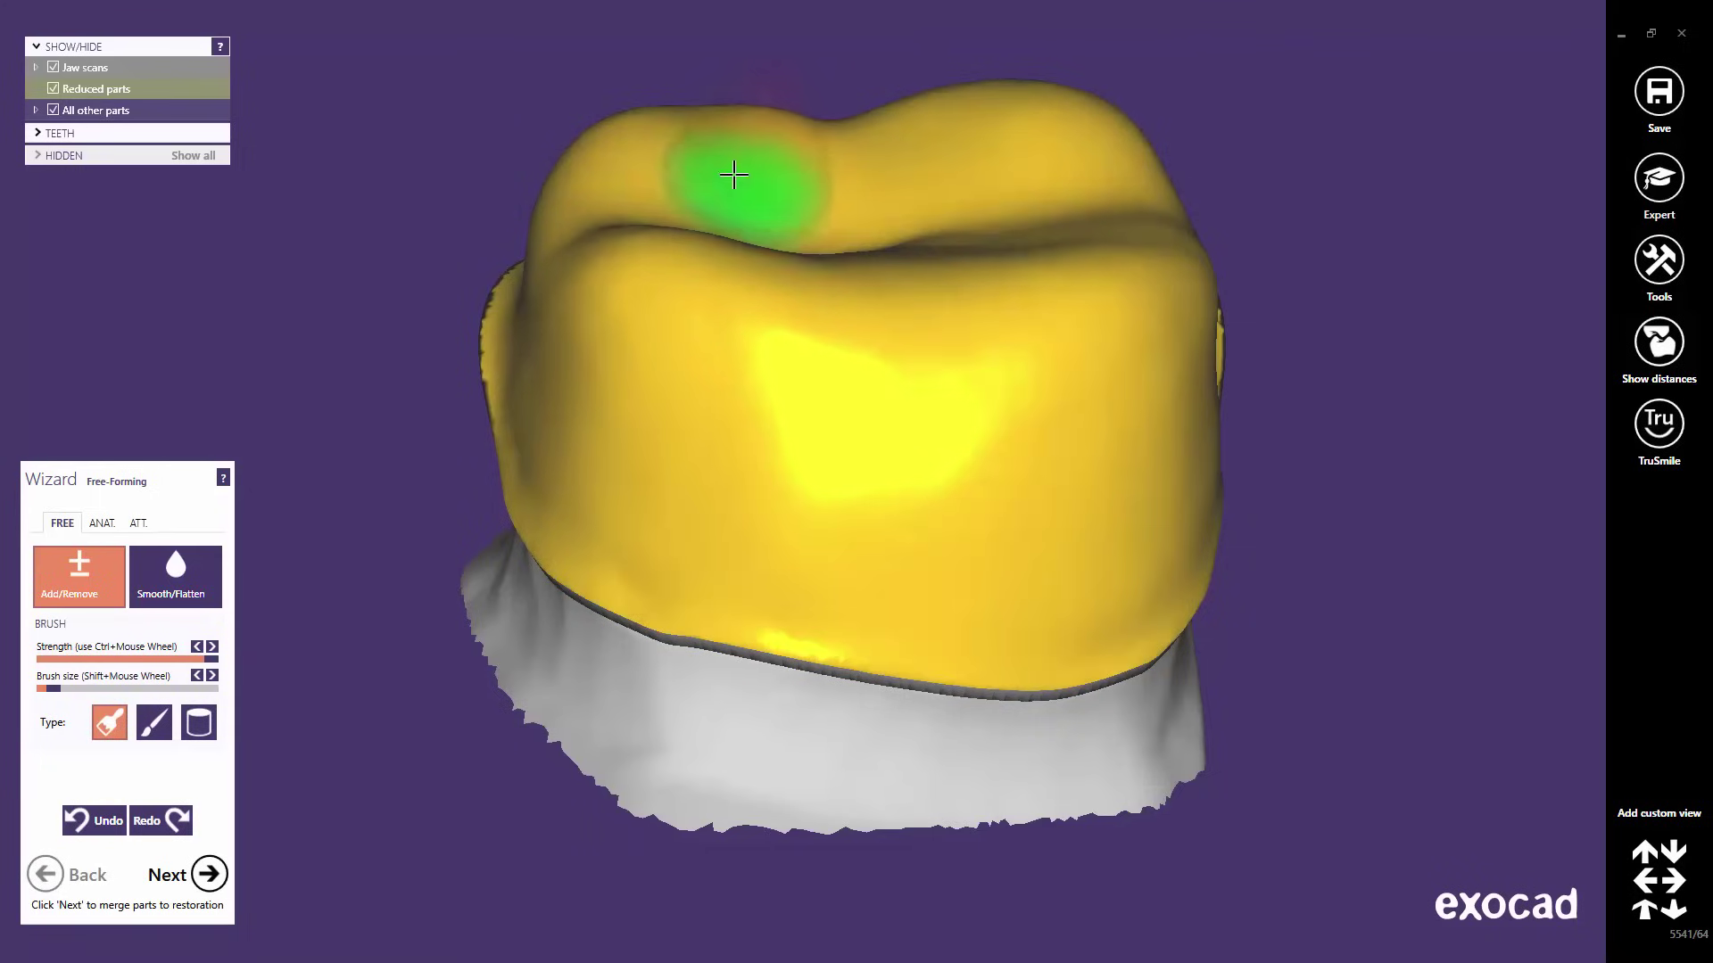
{"action": "key", "text": "shift"}
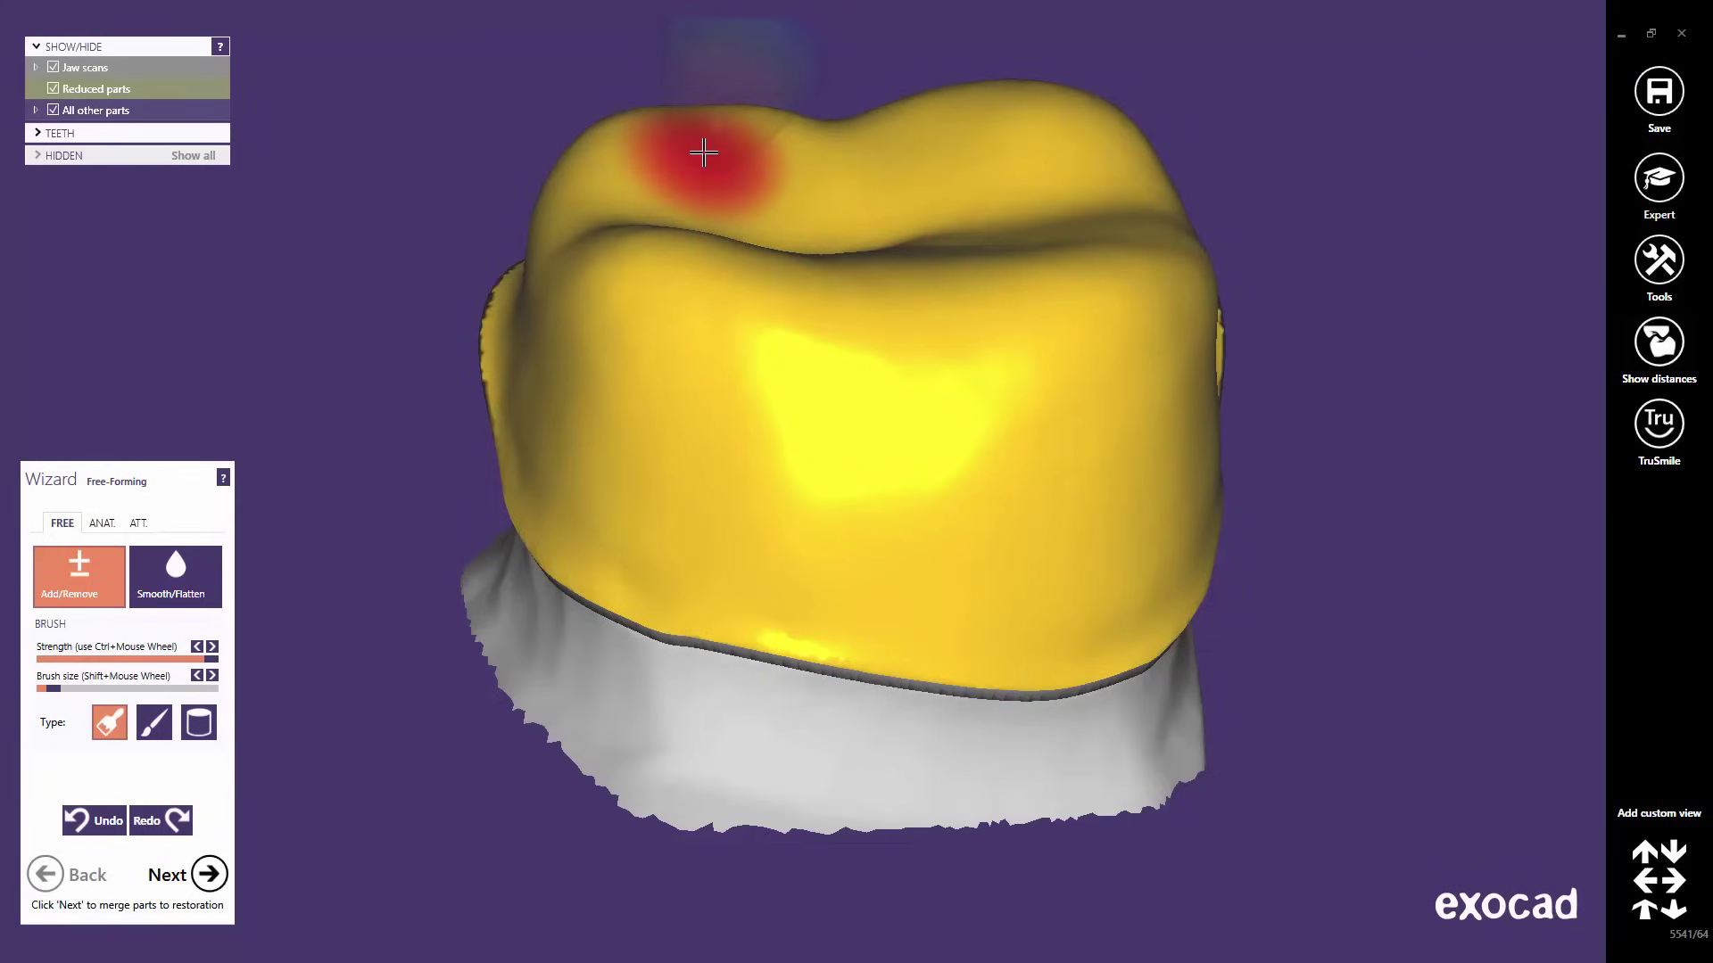
{"action": "scroll", "coordinate": [703, 154], "scroll_direction": "down", "scroll_amount": 2, "text": "shift"}
{"action": "scroll", "coordinate": [703, 153], "scroll_direction": "up", "scroll_amount": 20, "text": "shift"}
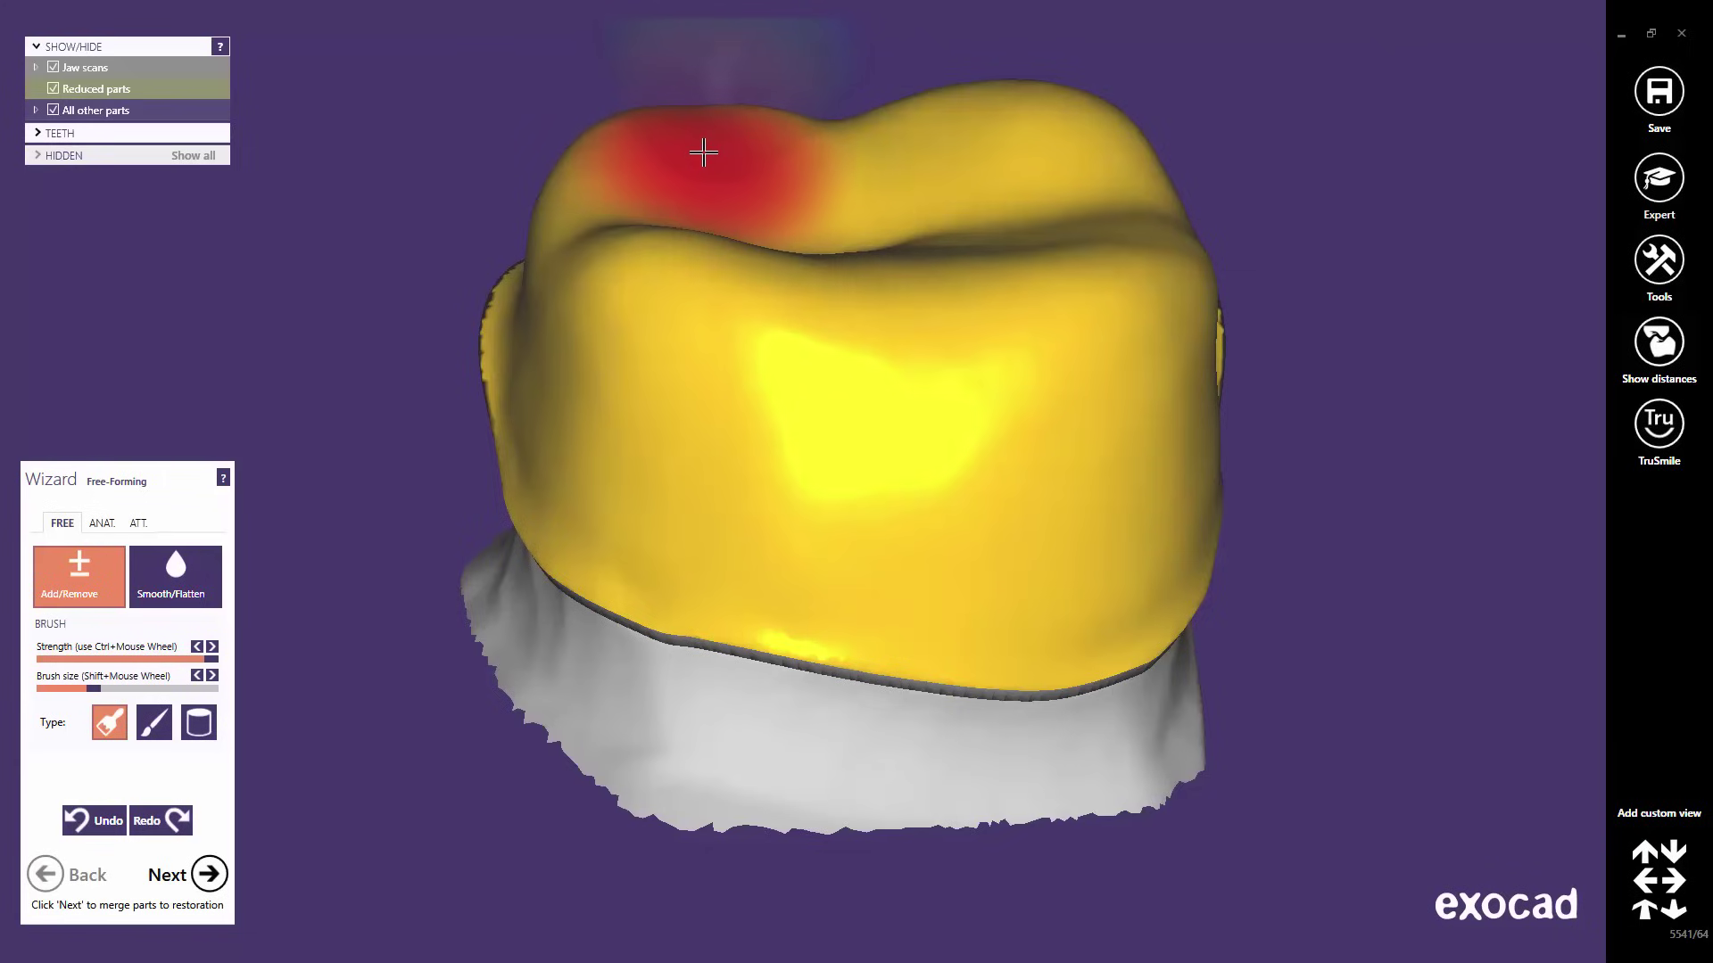
{"action": "scroll", "coordinate": [703, 153], "scroll_direction": "up", "scroll_amount": 6, "text": "shift"}
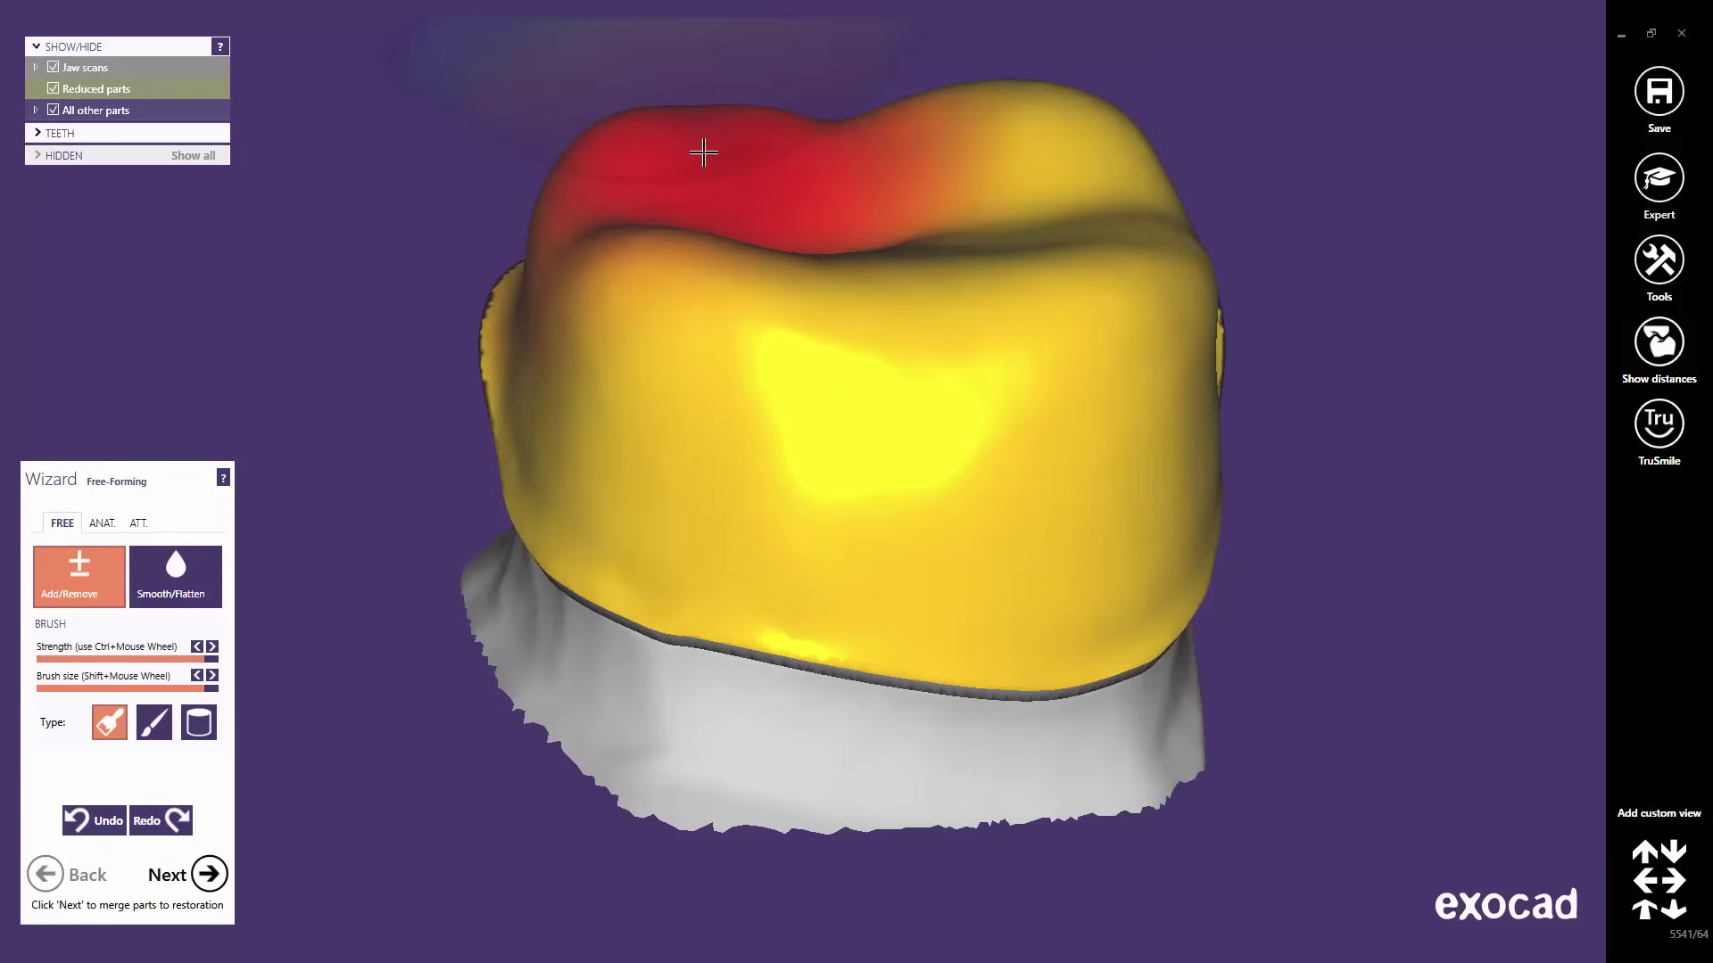
{"action": "scroll", "coordinate": [703, 154], "scroll_direction": "down", "scroll_amount": 20, "text": "shift"}
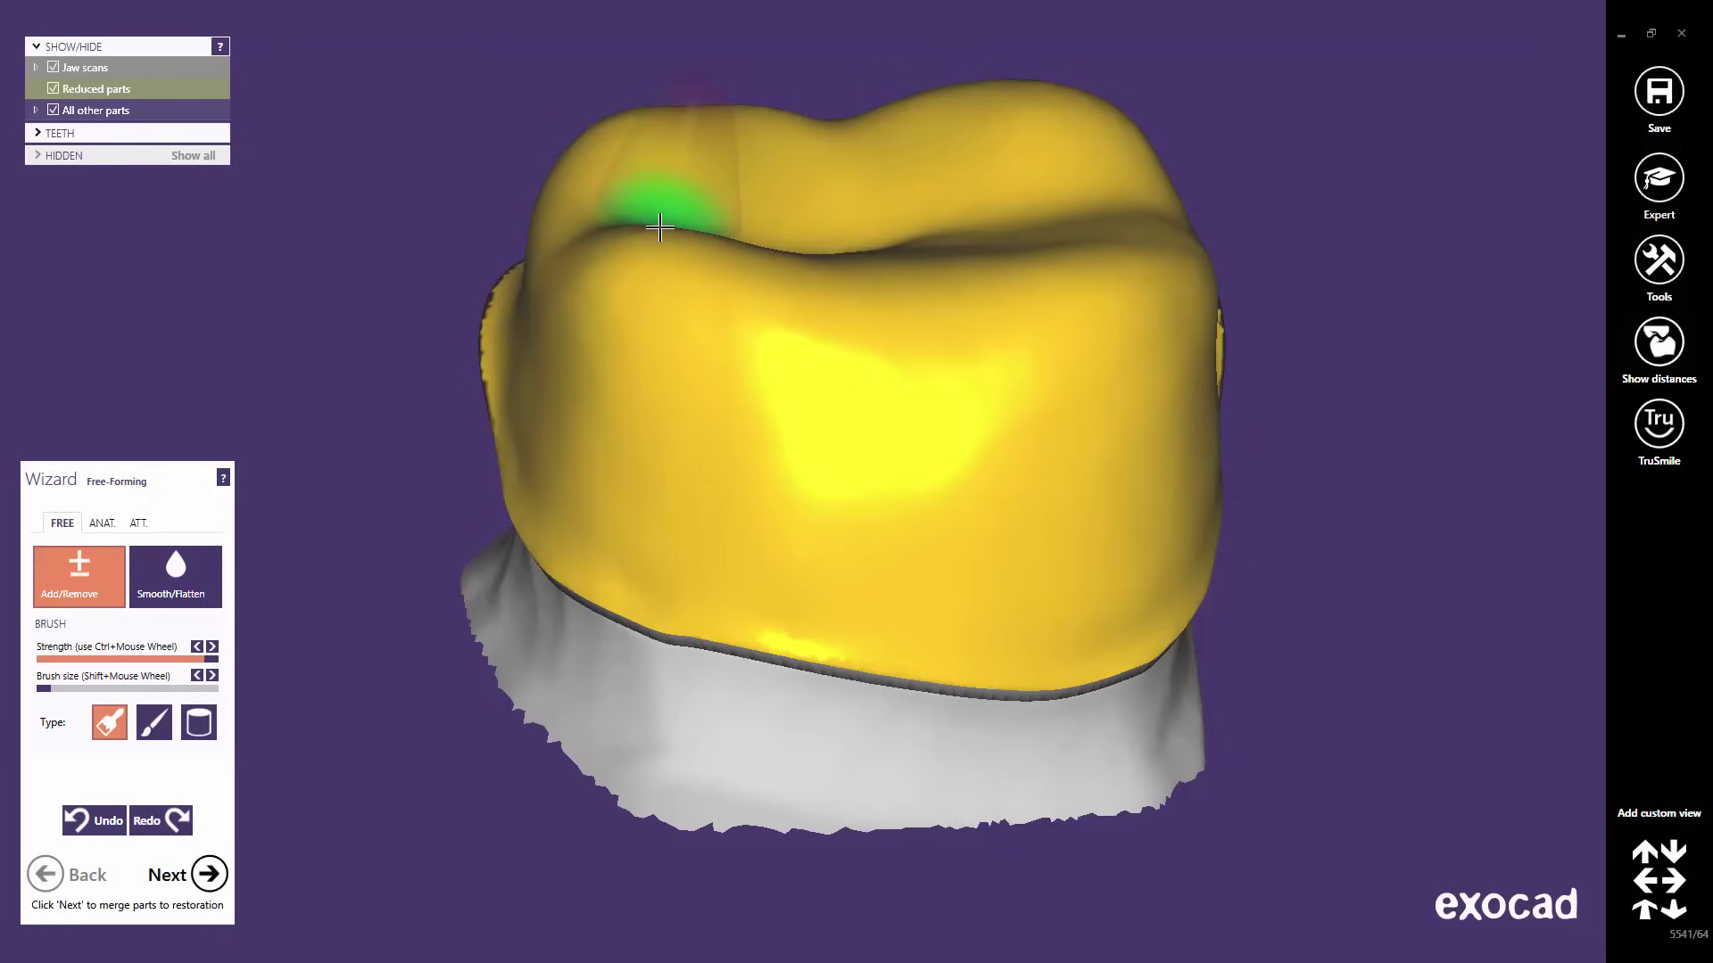
- Add material along the ridge and fissure and build a raised ridge at the crown's edge
{"action": "mouse_move", "coordinate": [659, 228]}
{"action": "left_mouse_down"}
{"action": "mouse_move", "coordinate": [639, 245]}
{"action": "mouse_move", "coordinate": [830, 254]}
{"action": "left_mouse_up"}
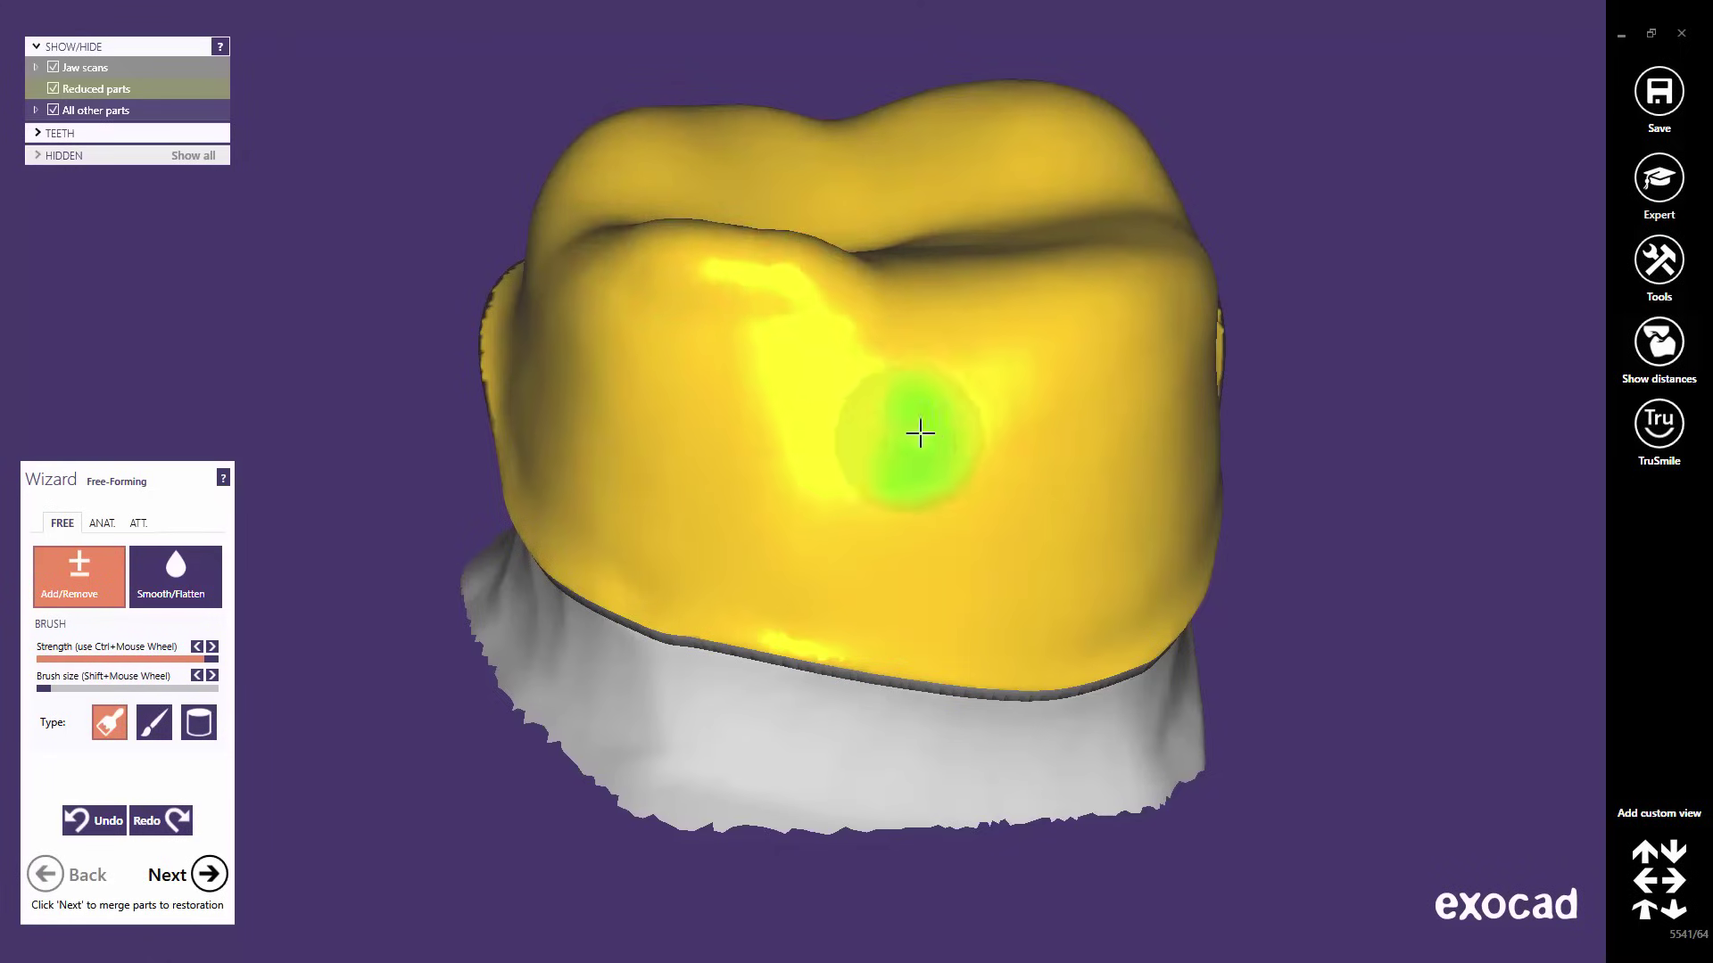
{"action": "right_click_drag", "start_coordinate": [918, 431], "coordinate": [961, 339]}
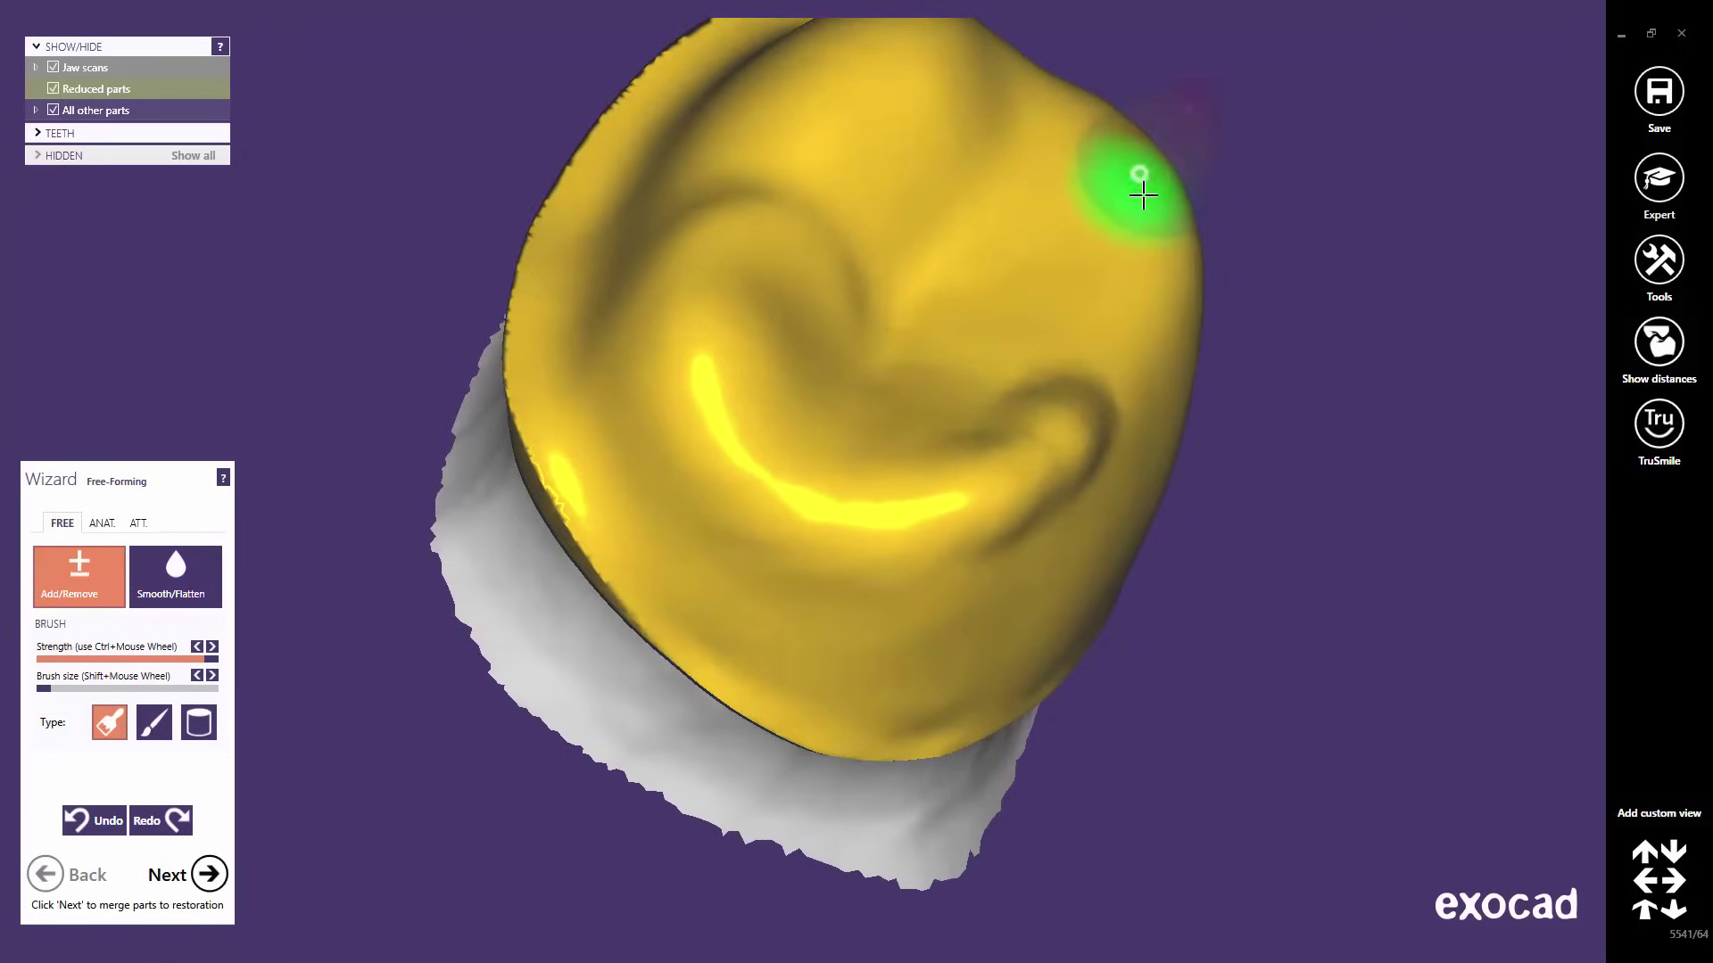
{"action": "mouse_move", "coordinate": [1135, 191]}
{"action": "left_mouse_down"}
{"action": "mouse_move", "coordinate": [1128, 267]}
{"action": "mouse_move", "coordinate": [1140, 159]}
{"action": "left_mouse_up"}
{"action": "mouse_move", "coordinate": [1077, 348]}
{"action": "right_mouse_down"}
{"action": "mouse_move", "coordinate": [1074, 363]}
{"action": "mouse_move", "coordinate": [1118, 253]}
{"action": "right_mouse_up"}
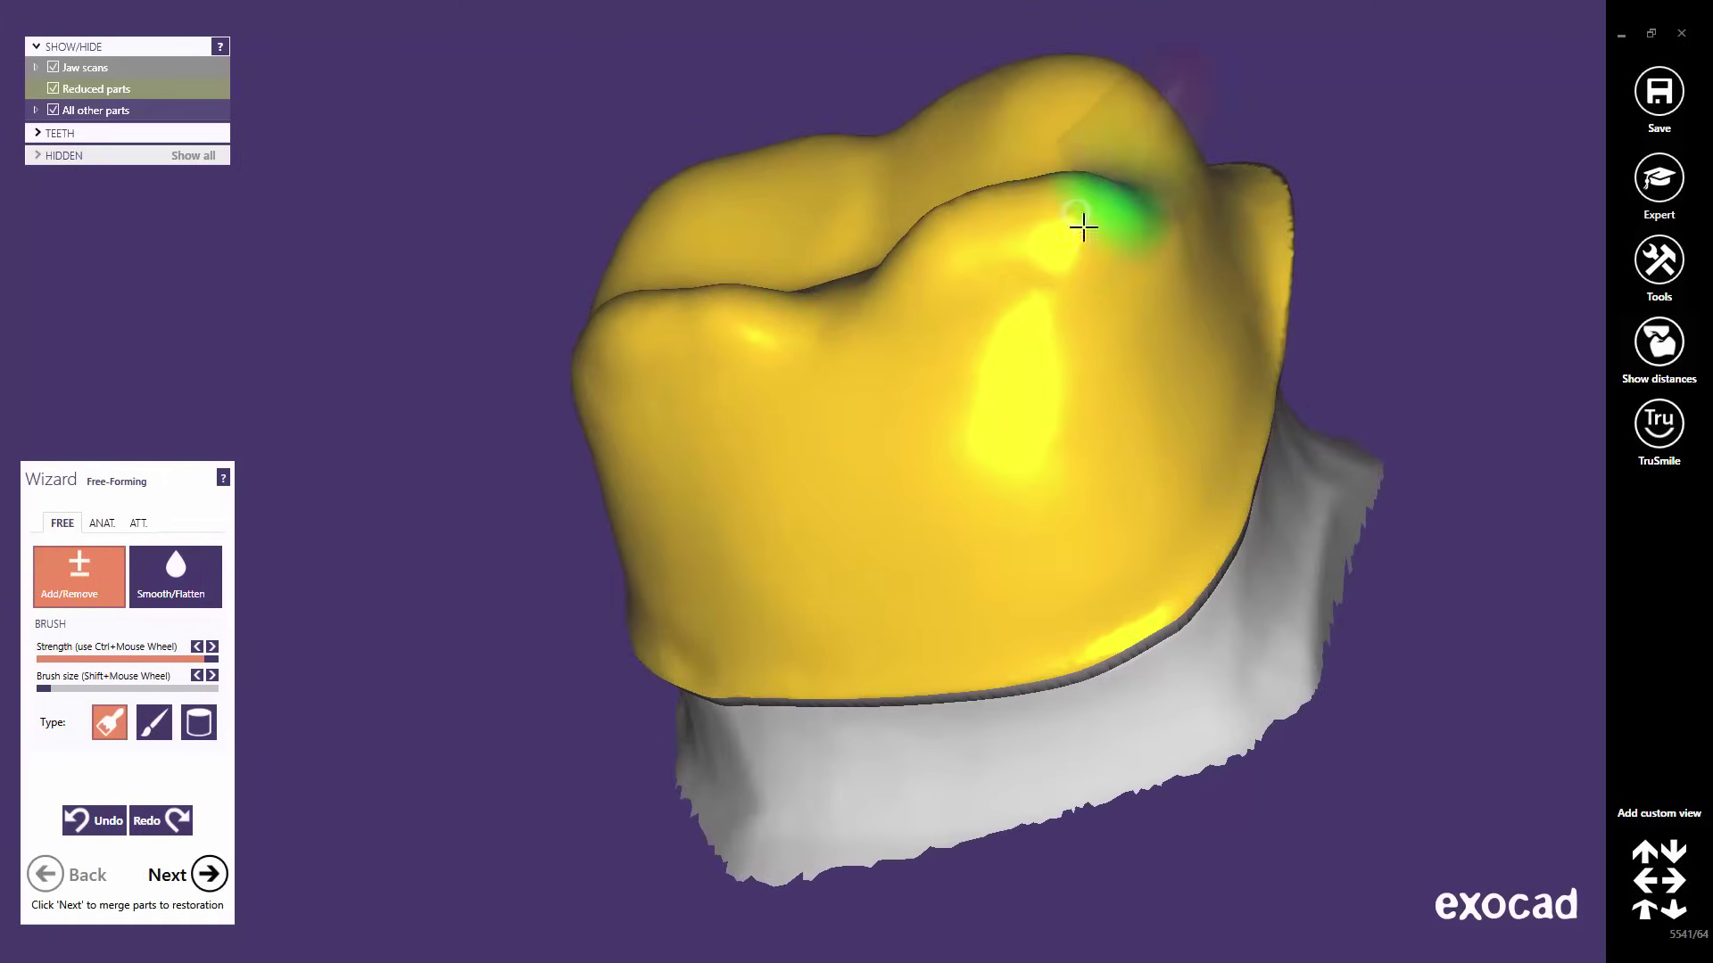
{"action": "right_click_drag", "start_coordinate": [960, 340], "coordinate": [955, 340]}
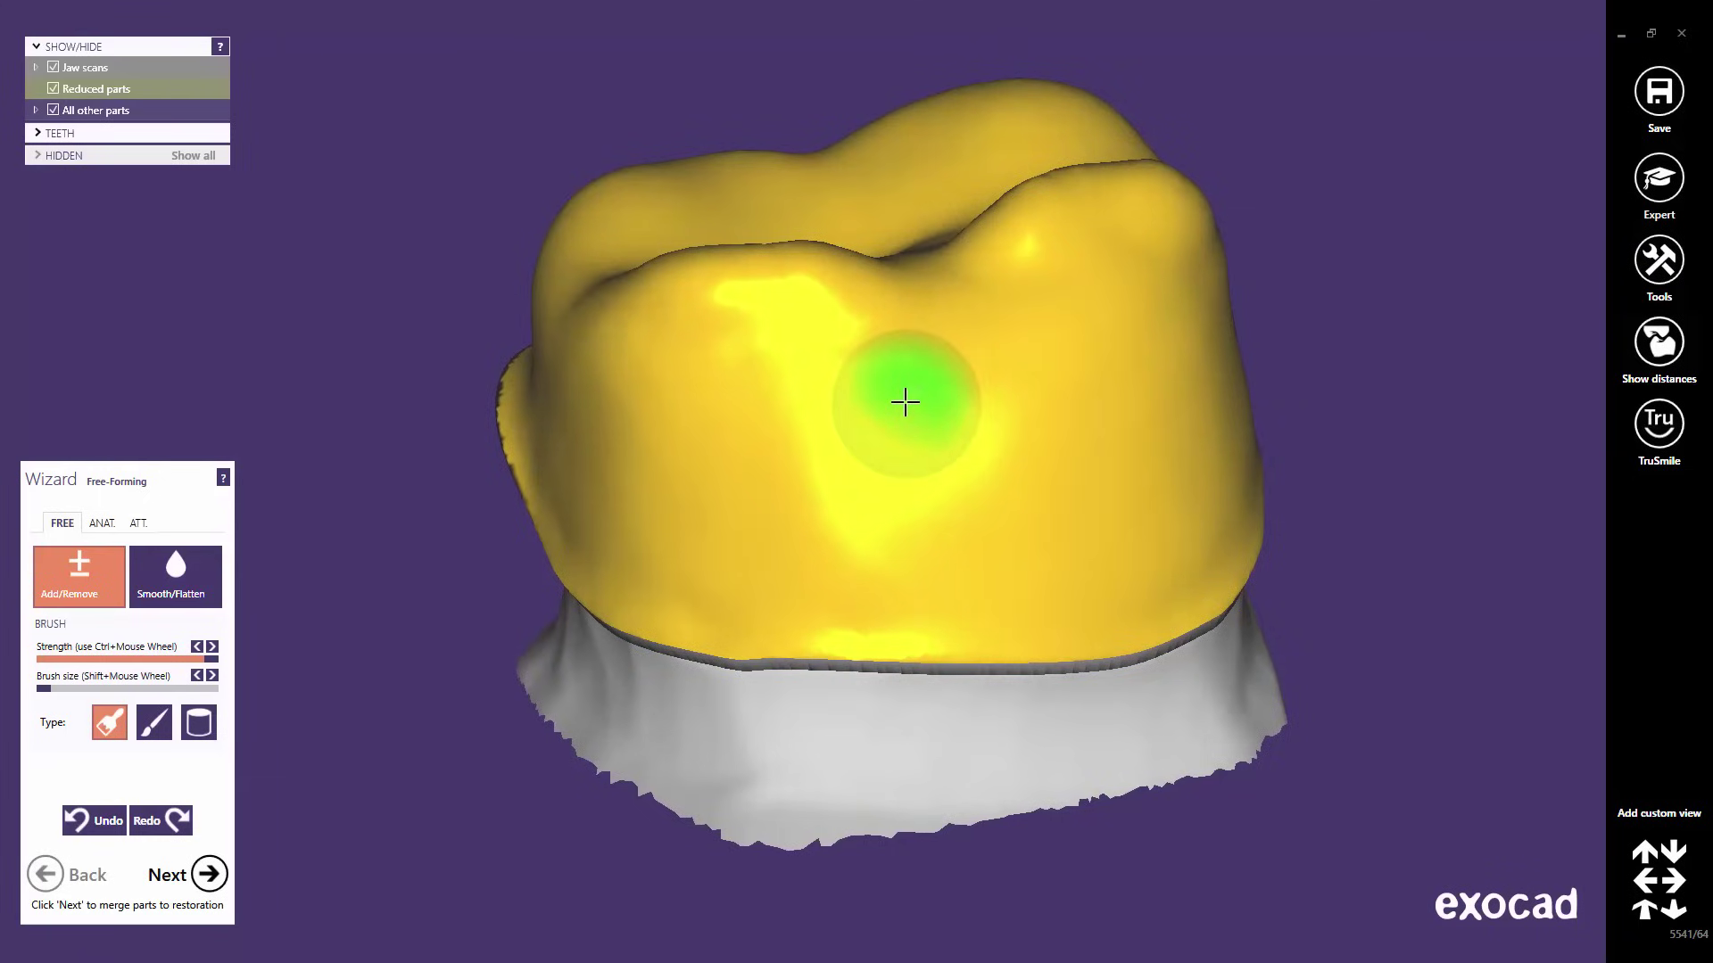
{"action": "scroll", "coordinate": [904, 403], "scroll_direction": "down", "scroll_amount": 10, "text": "ctrl"}
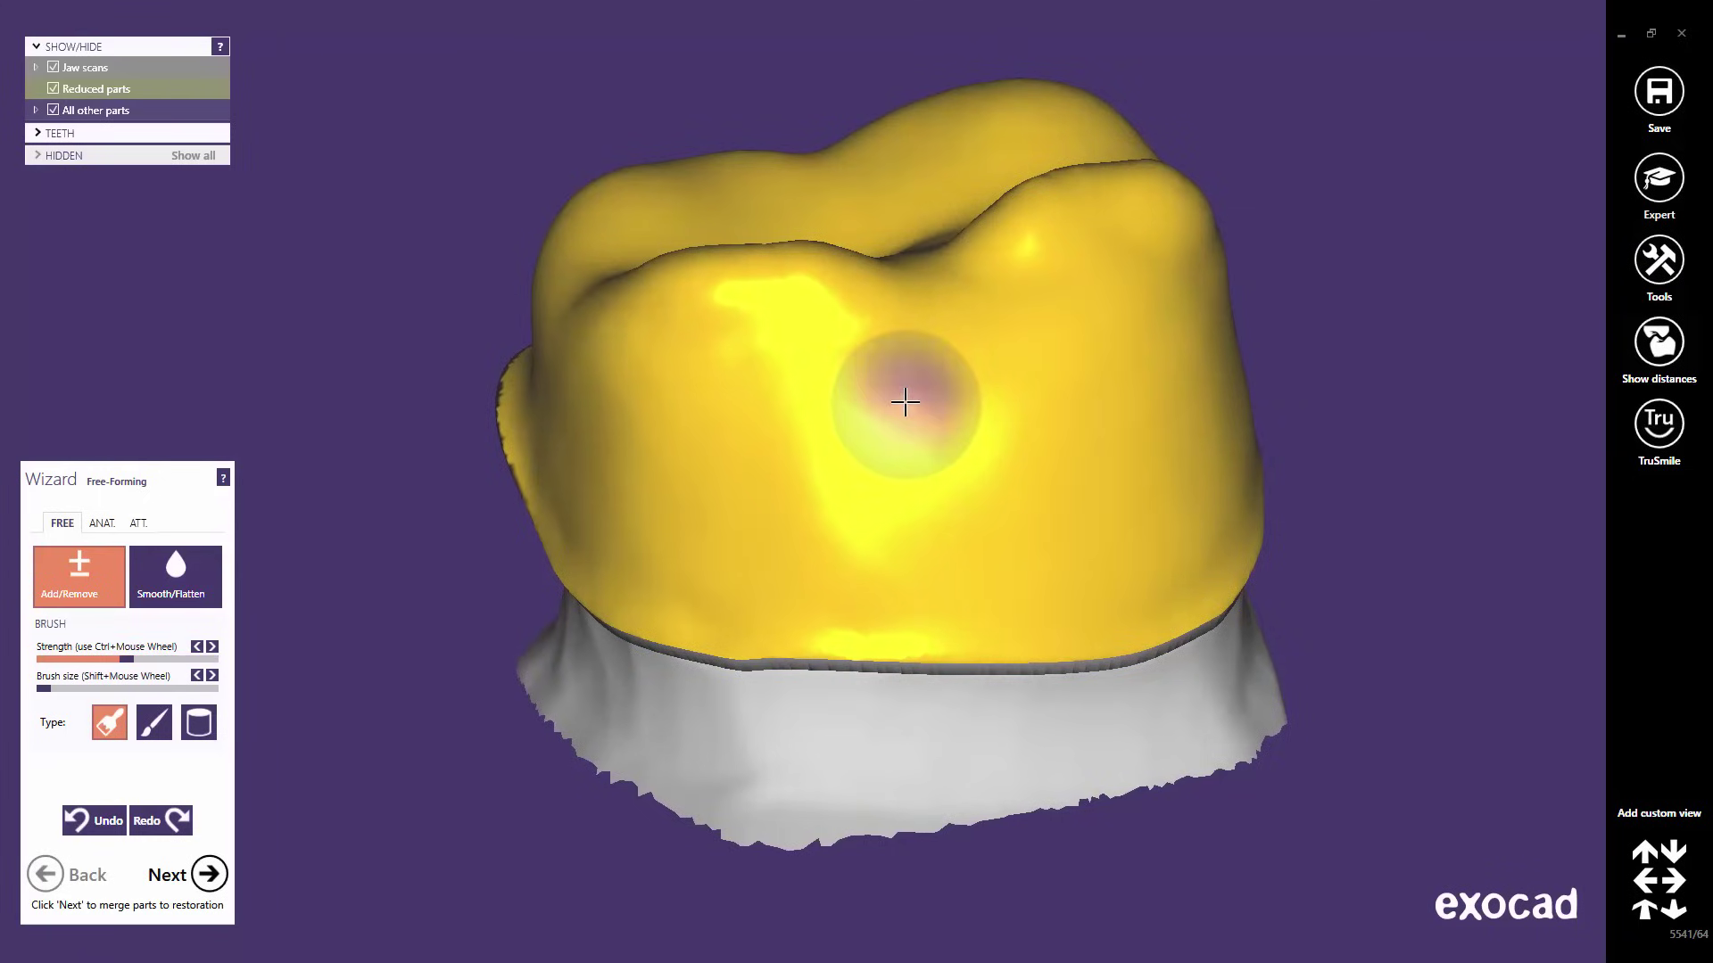
{"action": "right_click_drag", "start_coordinate": [905, 403], "coordinate": [975, 397]}
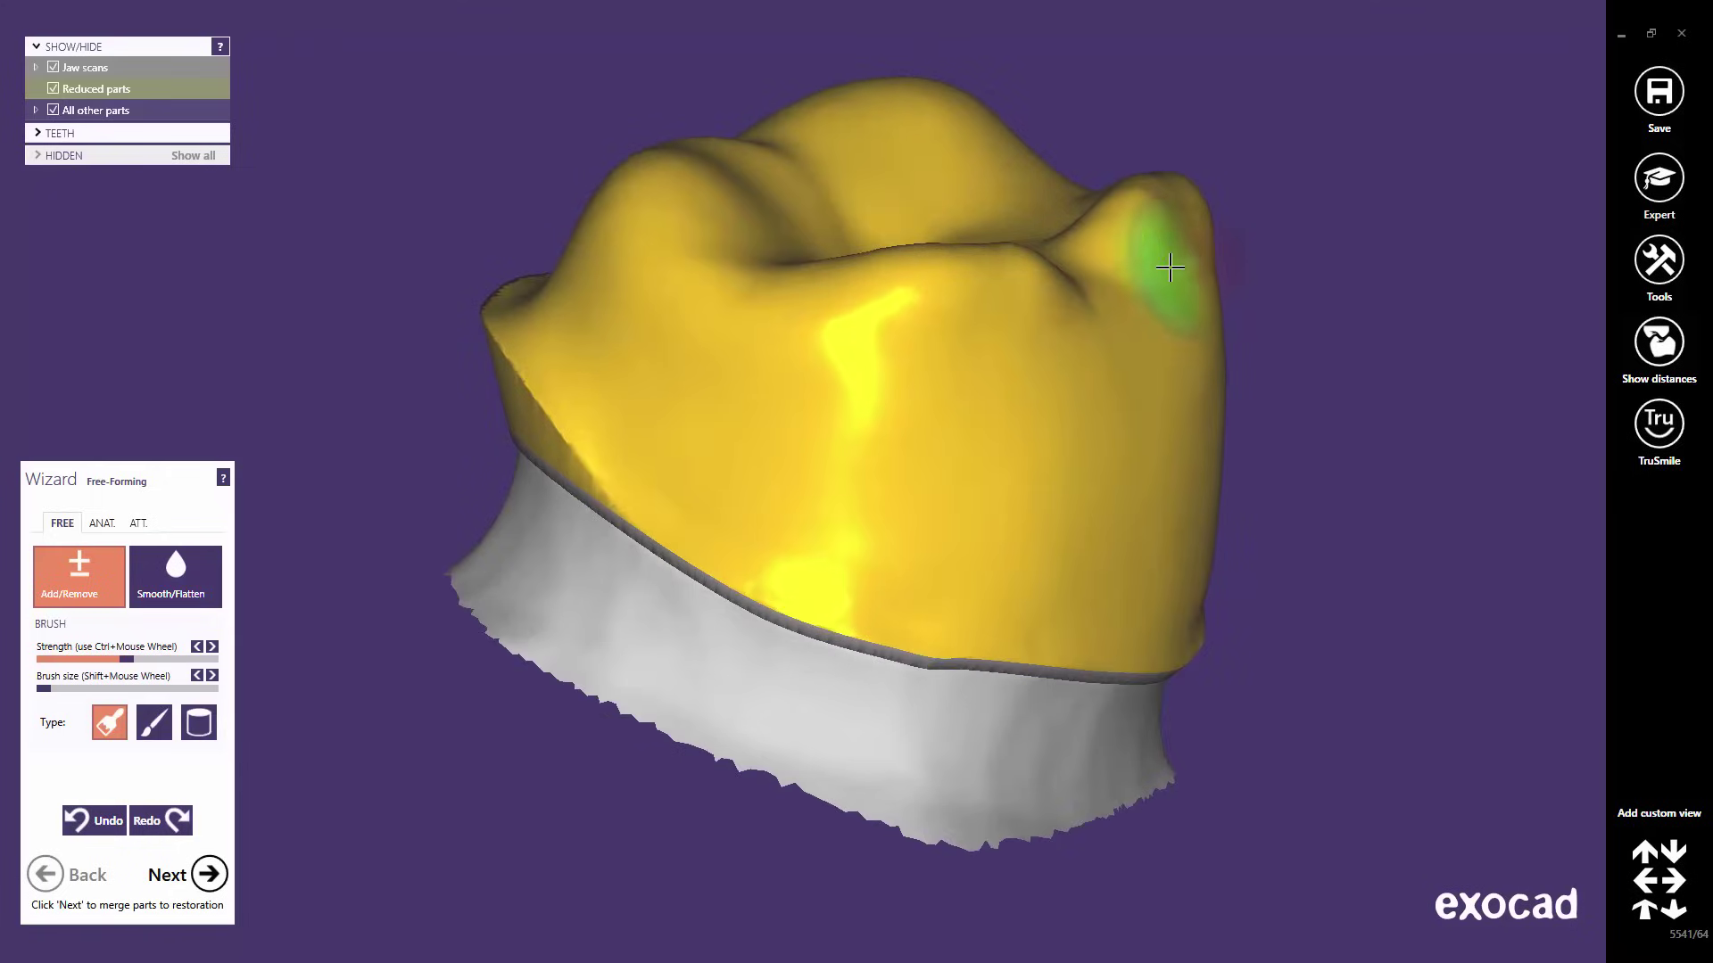
{"action": "scroll", "coordinate": [1169, 267], "scroll_direction": "up", "scroll_amount": 8, "text": "ctrl"}
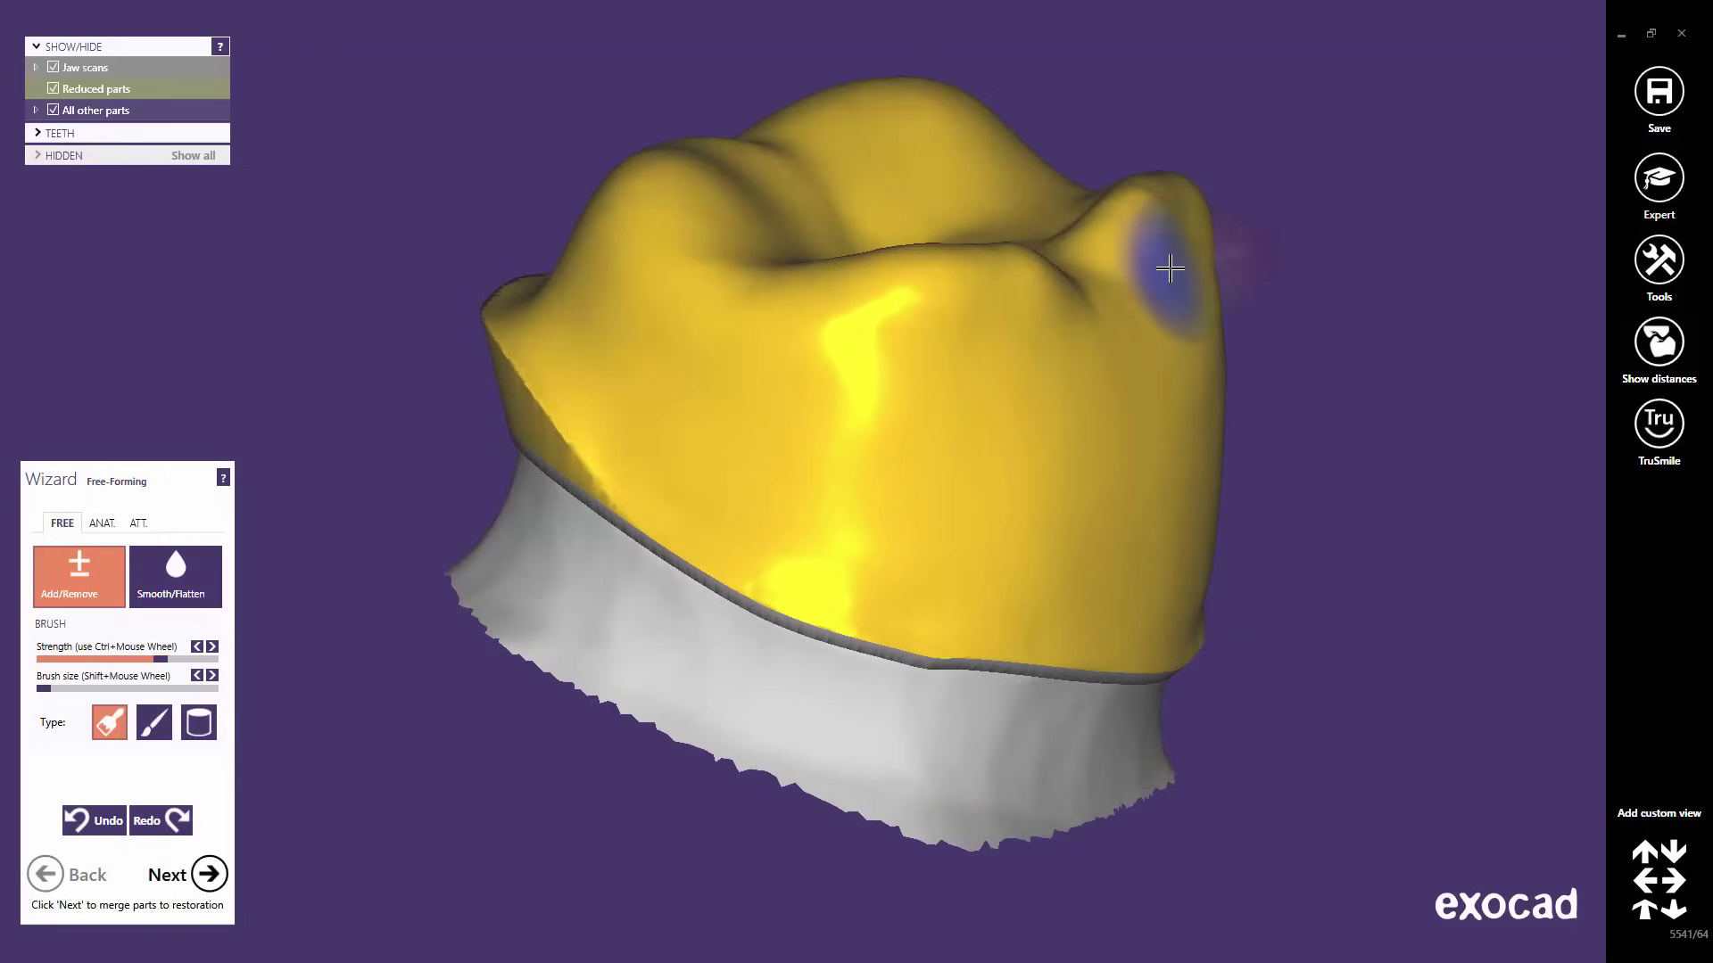
{"action": "scroll", "coordinate": [1170, 268], "scroll_direction": "down", "scroll_amount": 13, "text": "ctrl"}
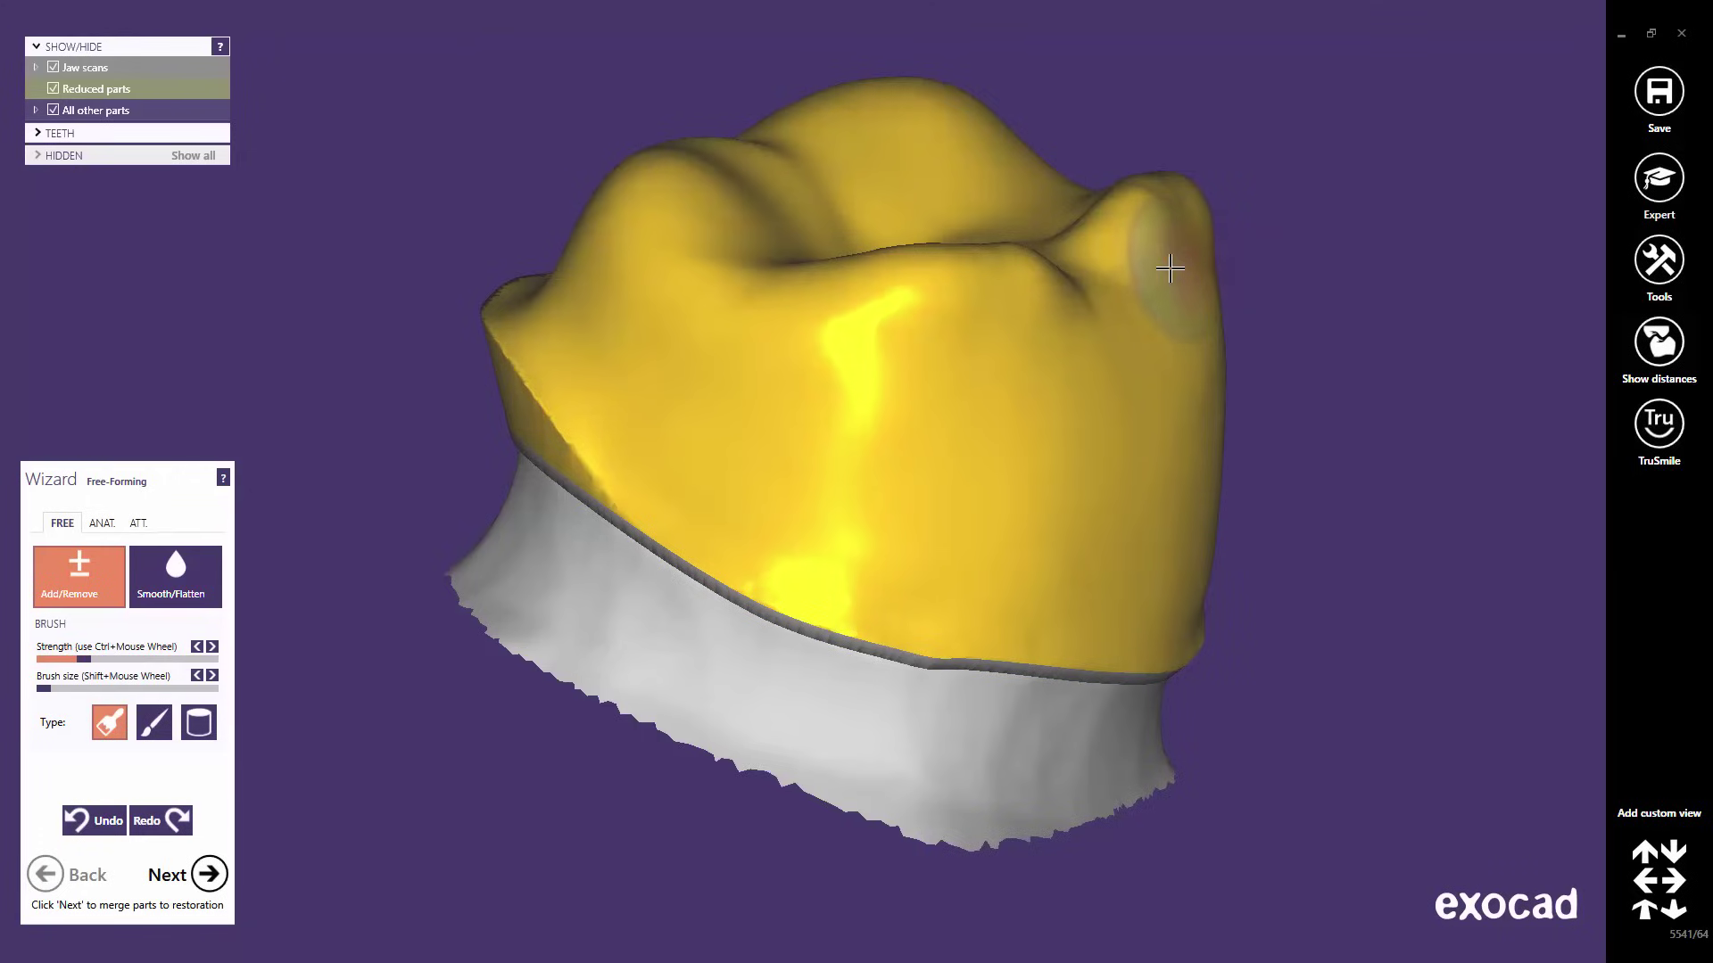
{"action": "scroll", "coordinate": [1170, 267], "scroll_direction": "up", "scroll_amount": 6, "text": "ctrl"}
{"action": "scroll", "coordinate": [1170, 268], "scroll_direction": "up", "scroll_amount": 7, "text": "ctrl"}
{"action": "scroll", "coordinate": [1169, 268], "scroll_direction": "down", "scroll_amount": 10, "text": "ctrl"}
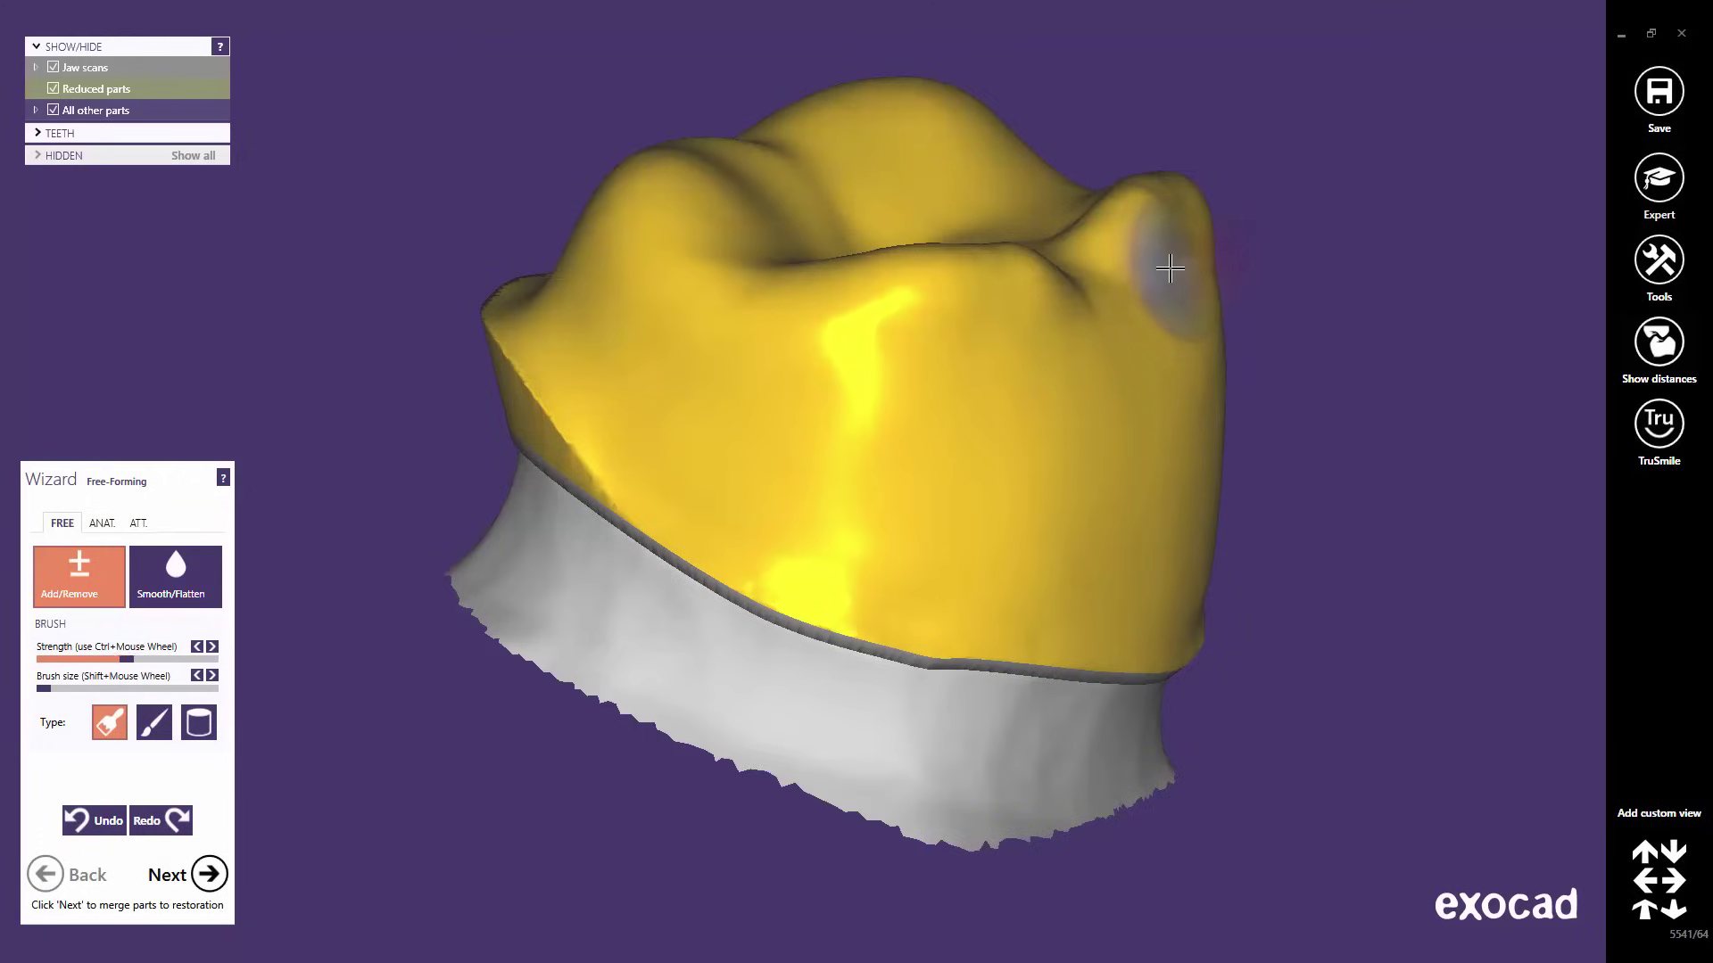
{"action": "scroll", "coordinate": [1115, 459], "scroll_direction": "up", "scroll_amount": 10, "text": "shift"}
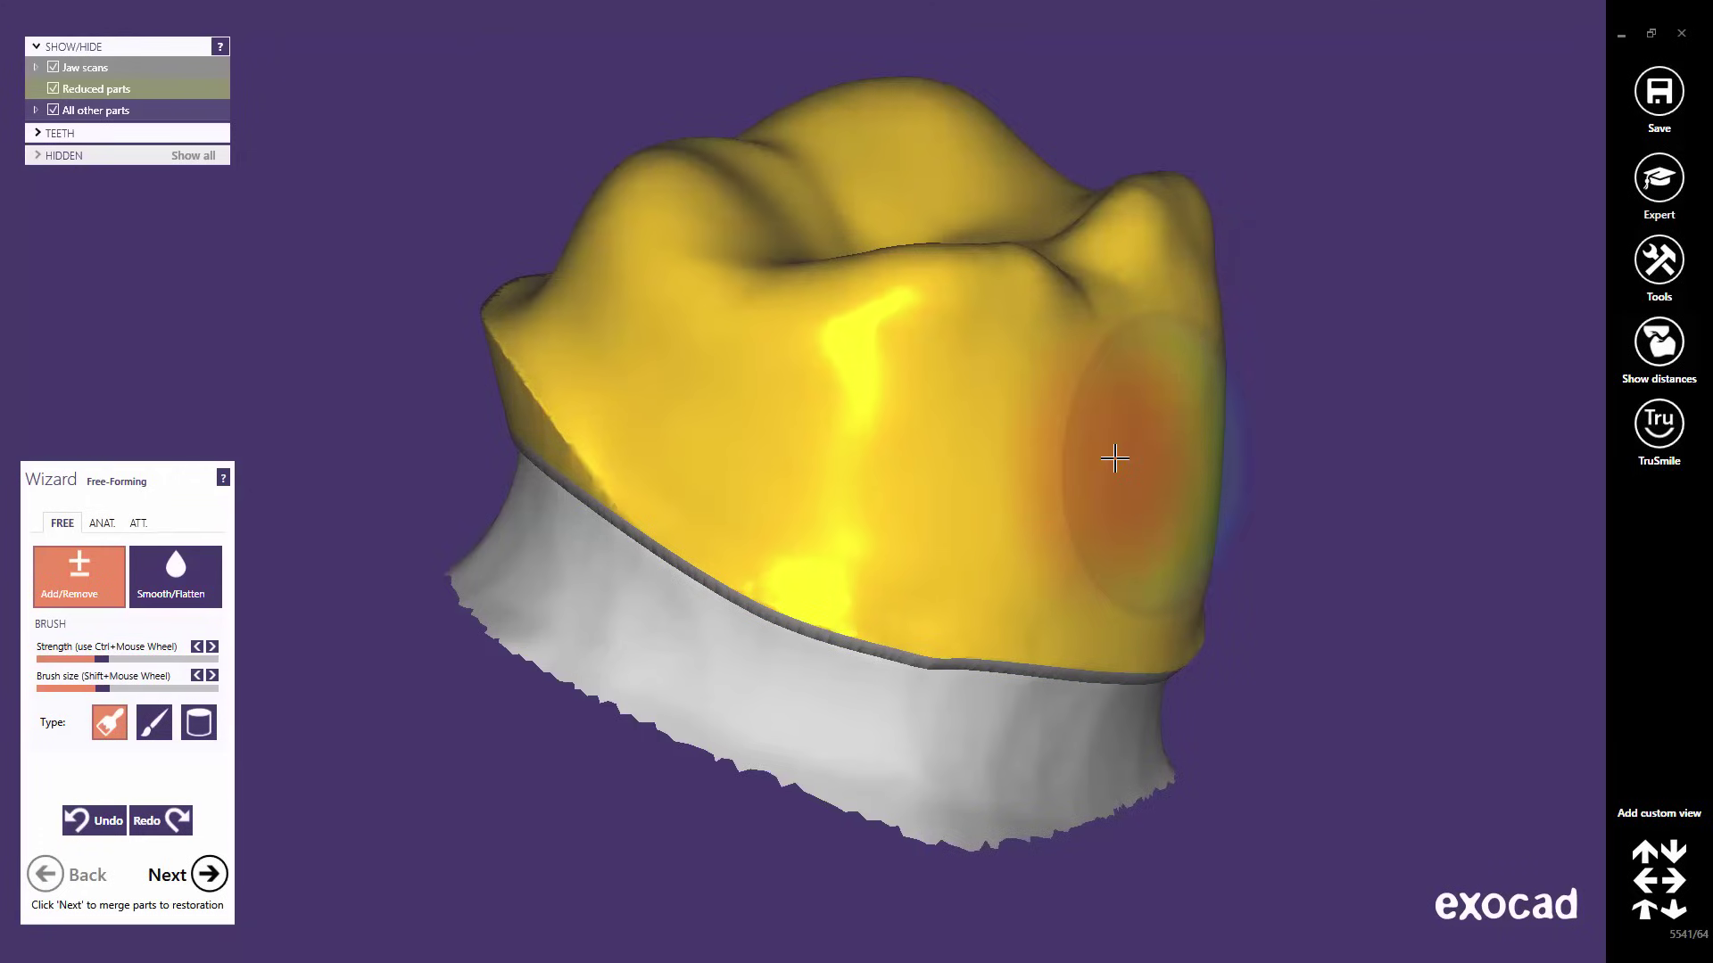
{"action": "scroll", "coordinate": [1115, 458], "scroll_direction": "down", "scroll_amount": 7, "text": "shift"}
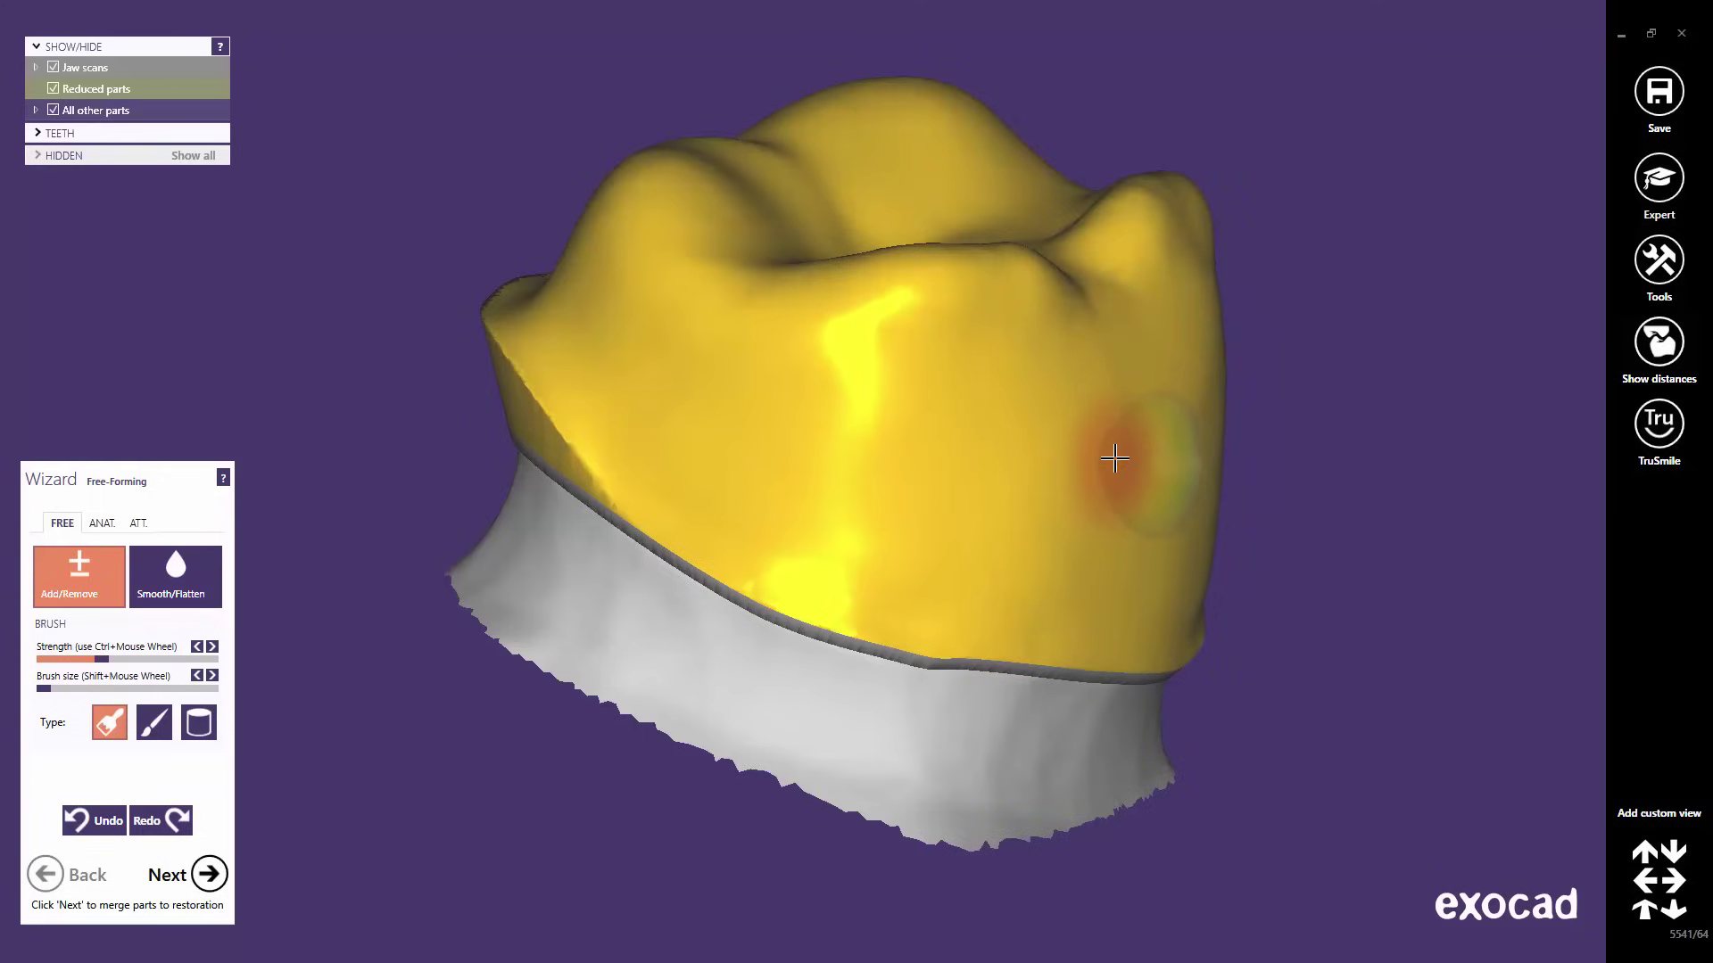
{"action": "scroll", "coordinate": [1115, 459], "scroll_direction": "up", "scroll_amount": 3, "text": "shift"}
{"action": "scroll", "coordinate": [1115, 459], "scroll_direction": "down", "scroll_amount": 5, "text": "shift"}
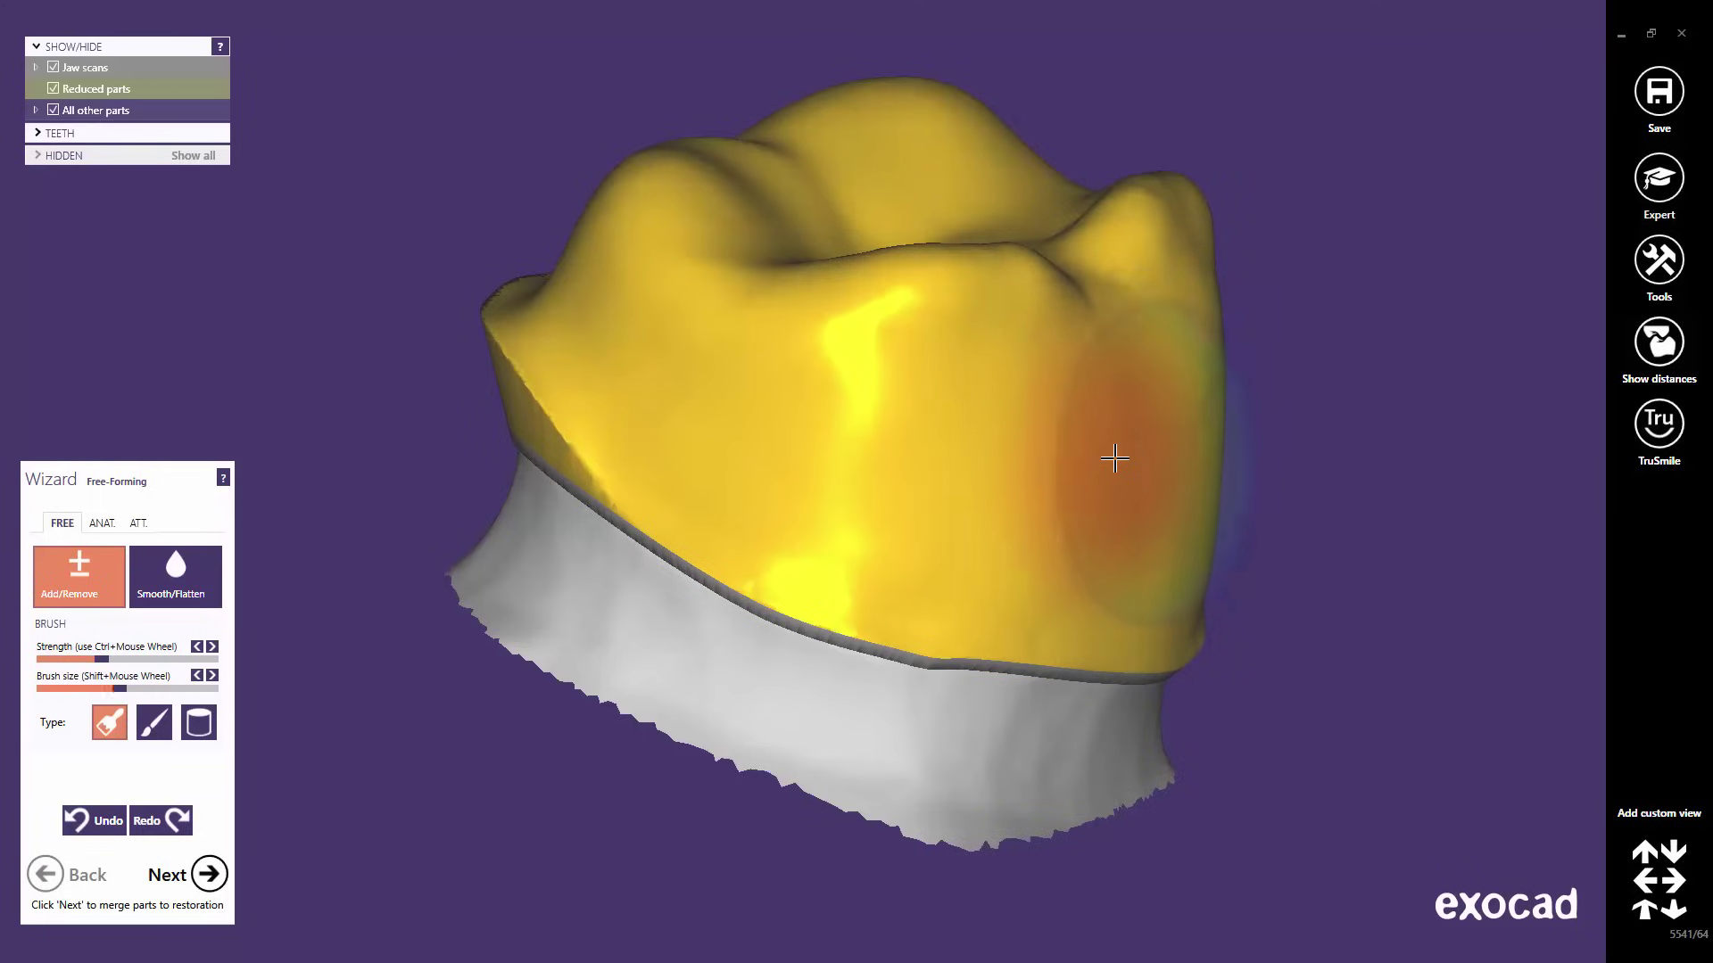
{"action": "scroll", "coordinate": [1115, 459], "scroll_direction": "down", "scroll_amount": 4, "text": "shift"}
- Switch to the Point of knife brush type and widen the brush size
{"action": "mouse_move", "coordinate": [1108, 464]}
{"action": "right_mouse_down"}
{"action": "mouse_move", "coordinate": [1129, 468]}
{"action": "mouse_move", "coordinate": [1097, 481]}
{"action": "right_mouse_up"}
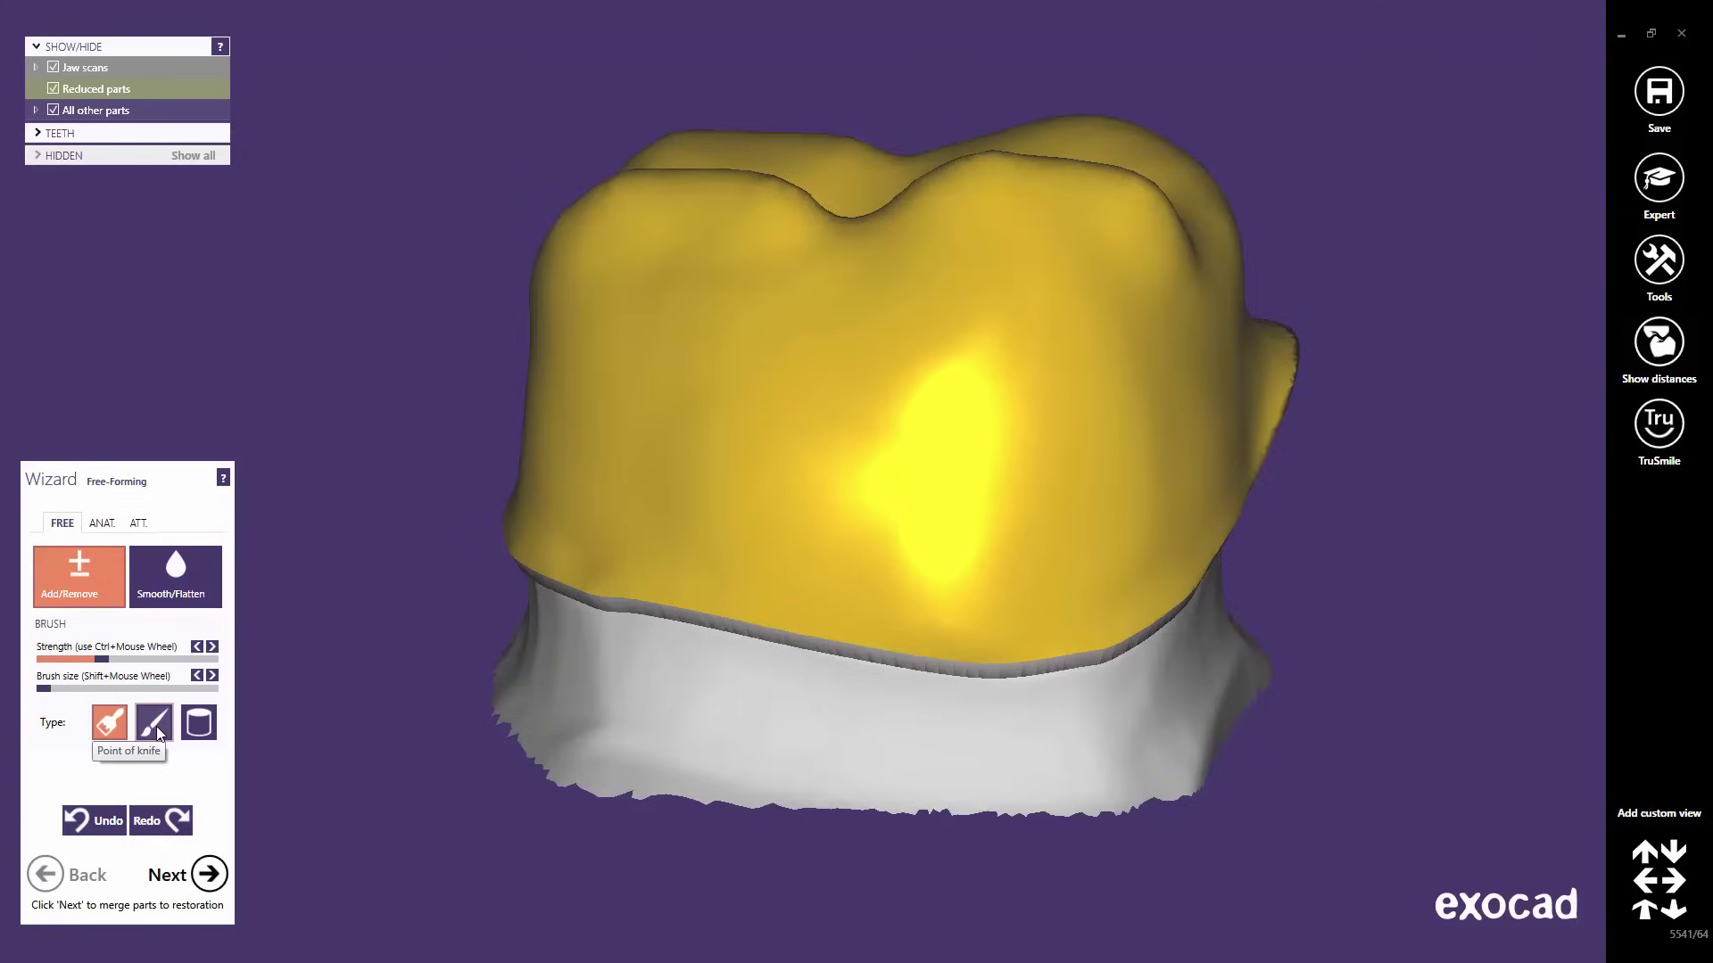
{"action": "left_click", "coordinate": [157, 726]}
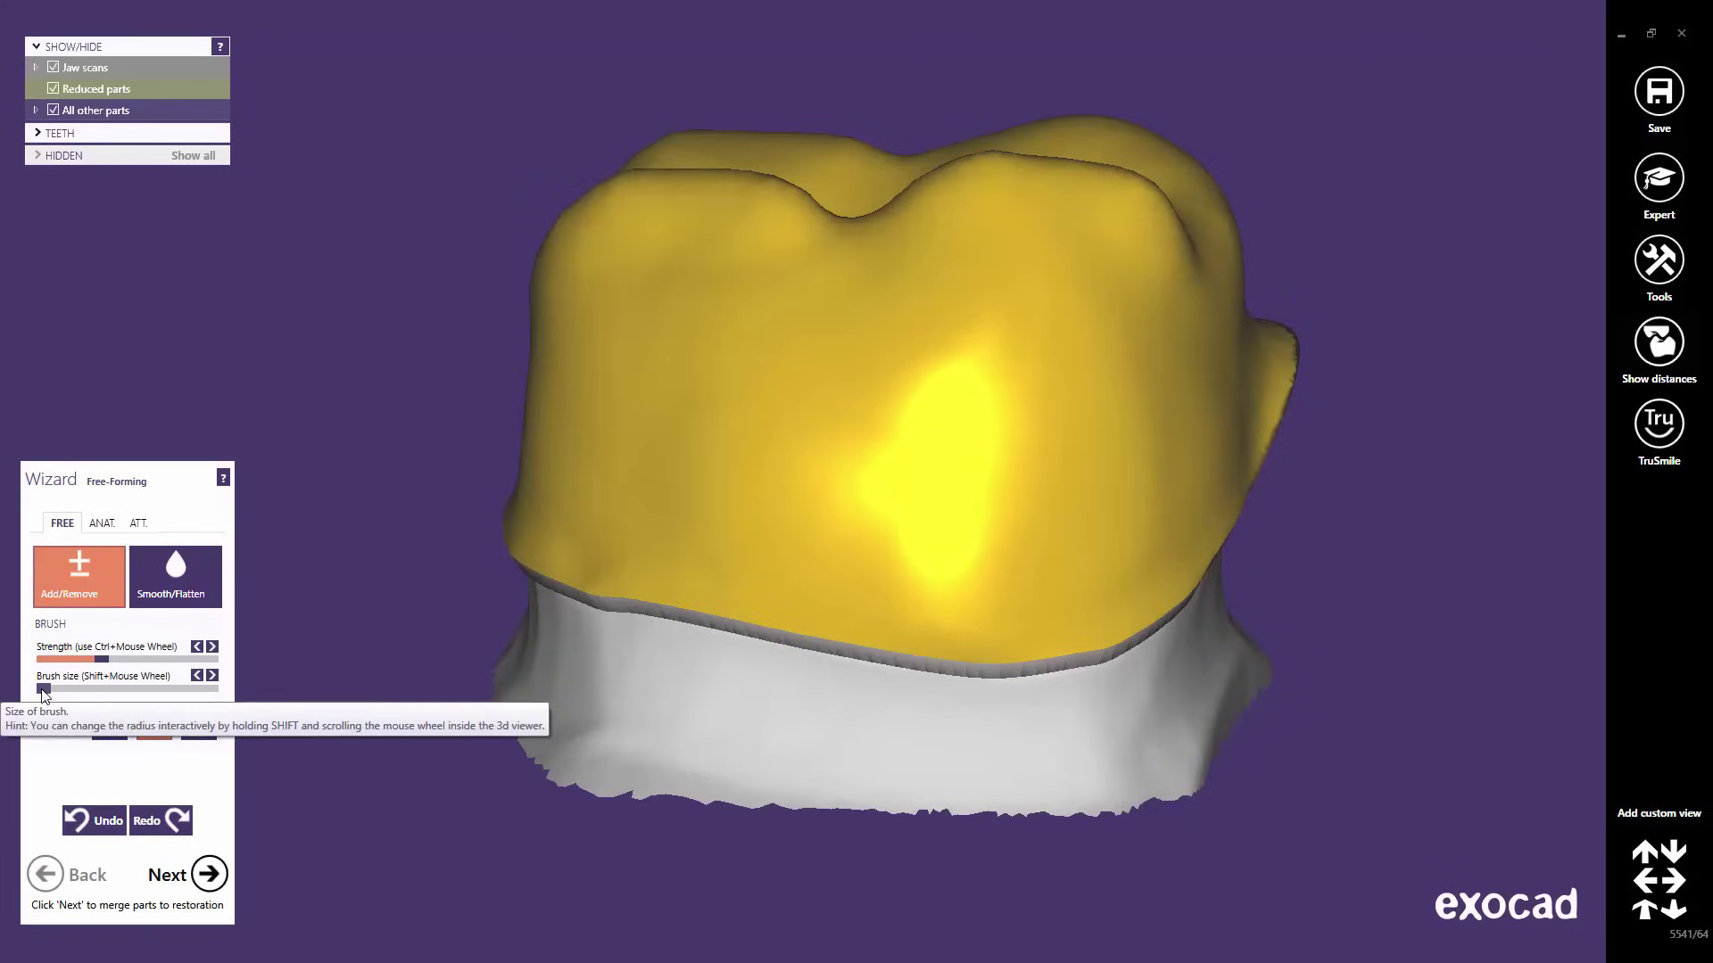
{"action": "left_click_drag", "start_coordinate": [43, 690], "coordinate": [139, 660]}
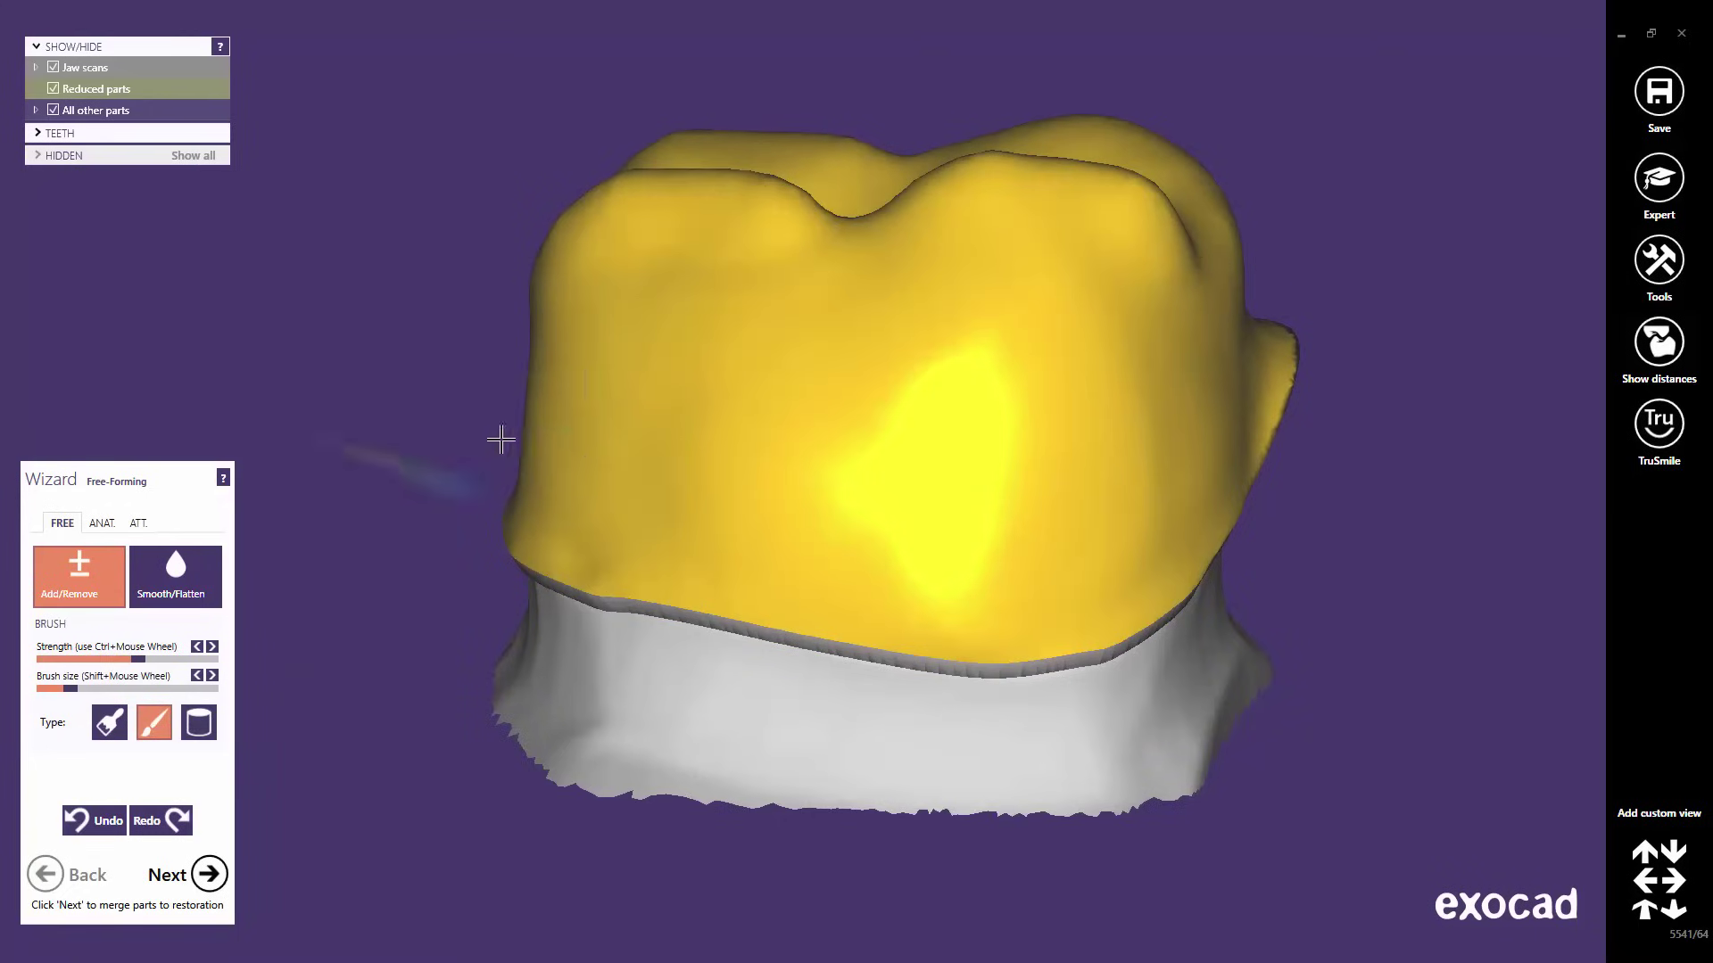
- Add a bump on the crown's left side and a ridge on its right, then undo both
{"action": "left_click_drag", "start_coordinate": [574, 352], "coordinate": [560, 504]}
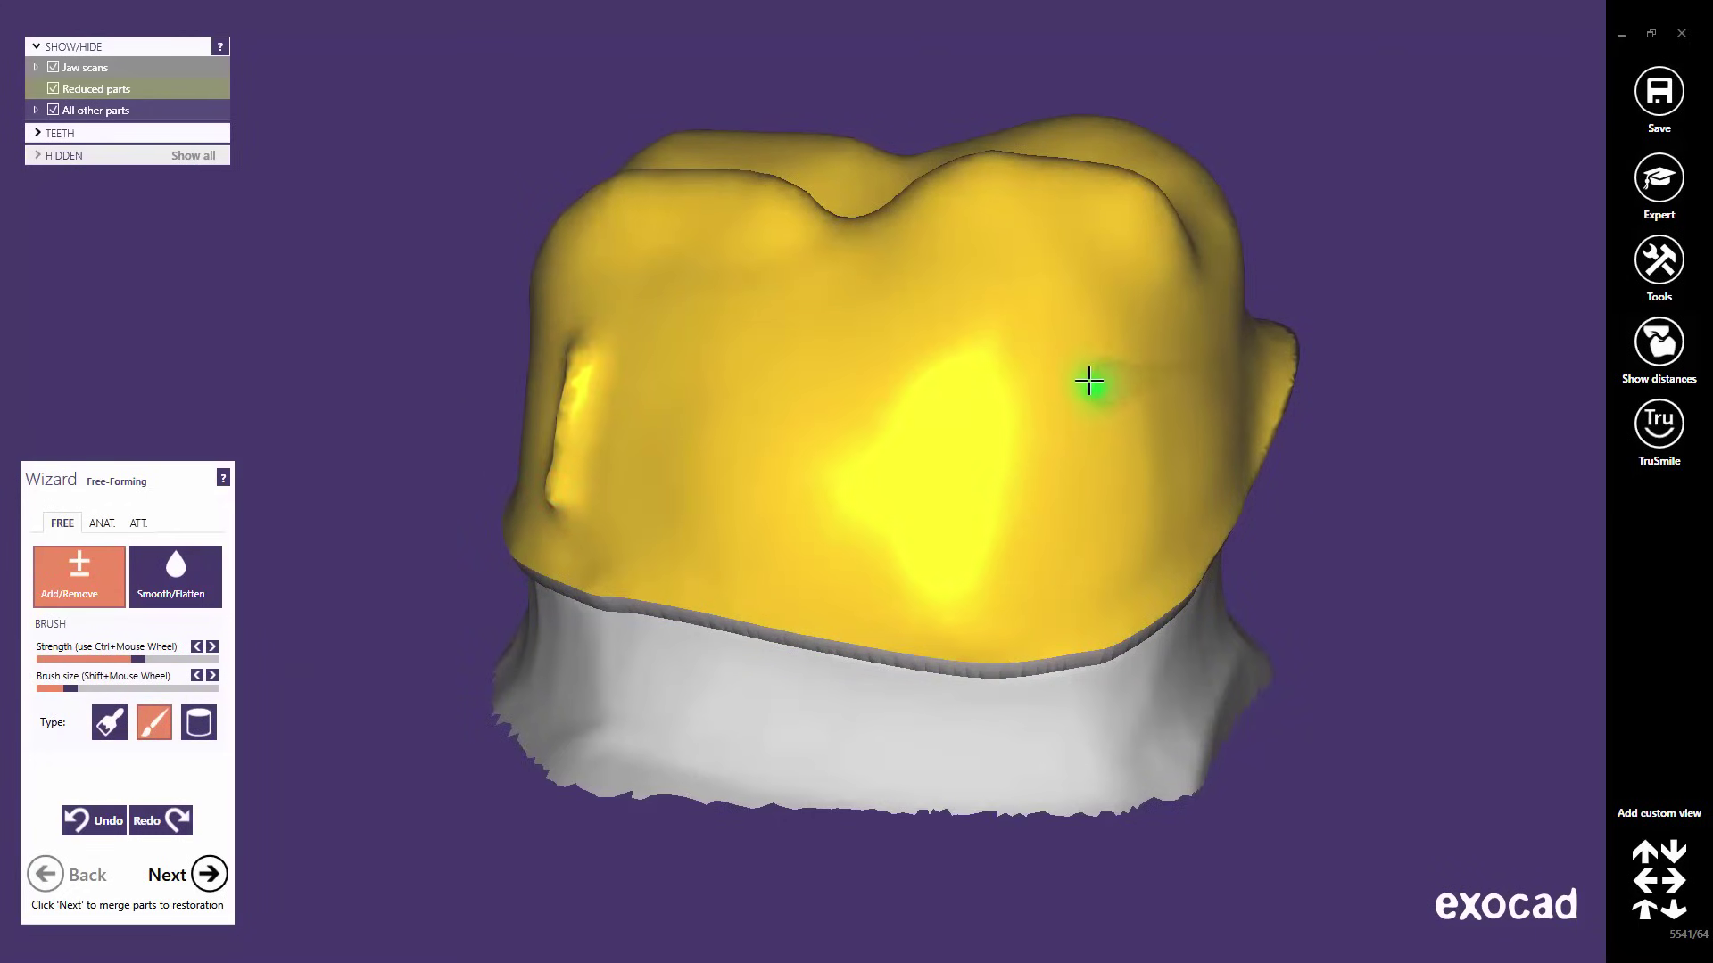
{"action": "mouse_move", "coordinate": [1090, 382]}
{"action": "left_mouse_down"}
{"action": "mouse_move", "coordinate": [1079, 528]}
{"action": "mouse_move", "coordinate": [1060, 552]}
{"action": "mouse_move", "coordinate": [937, 581]}
{"action": "left_mouse_up"}
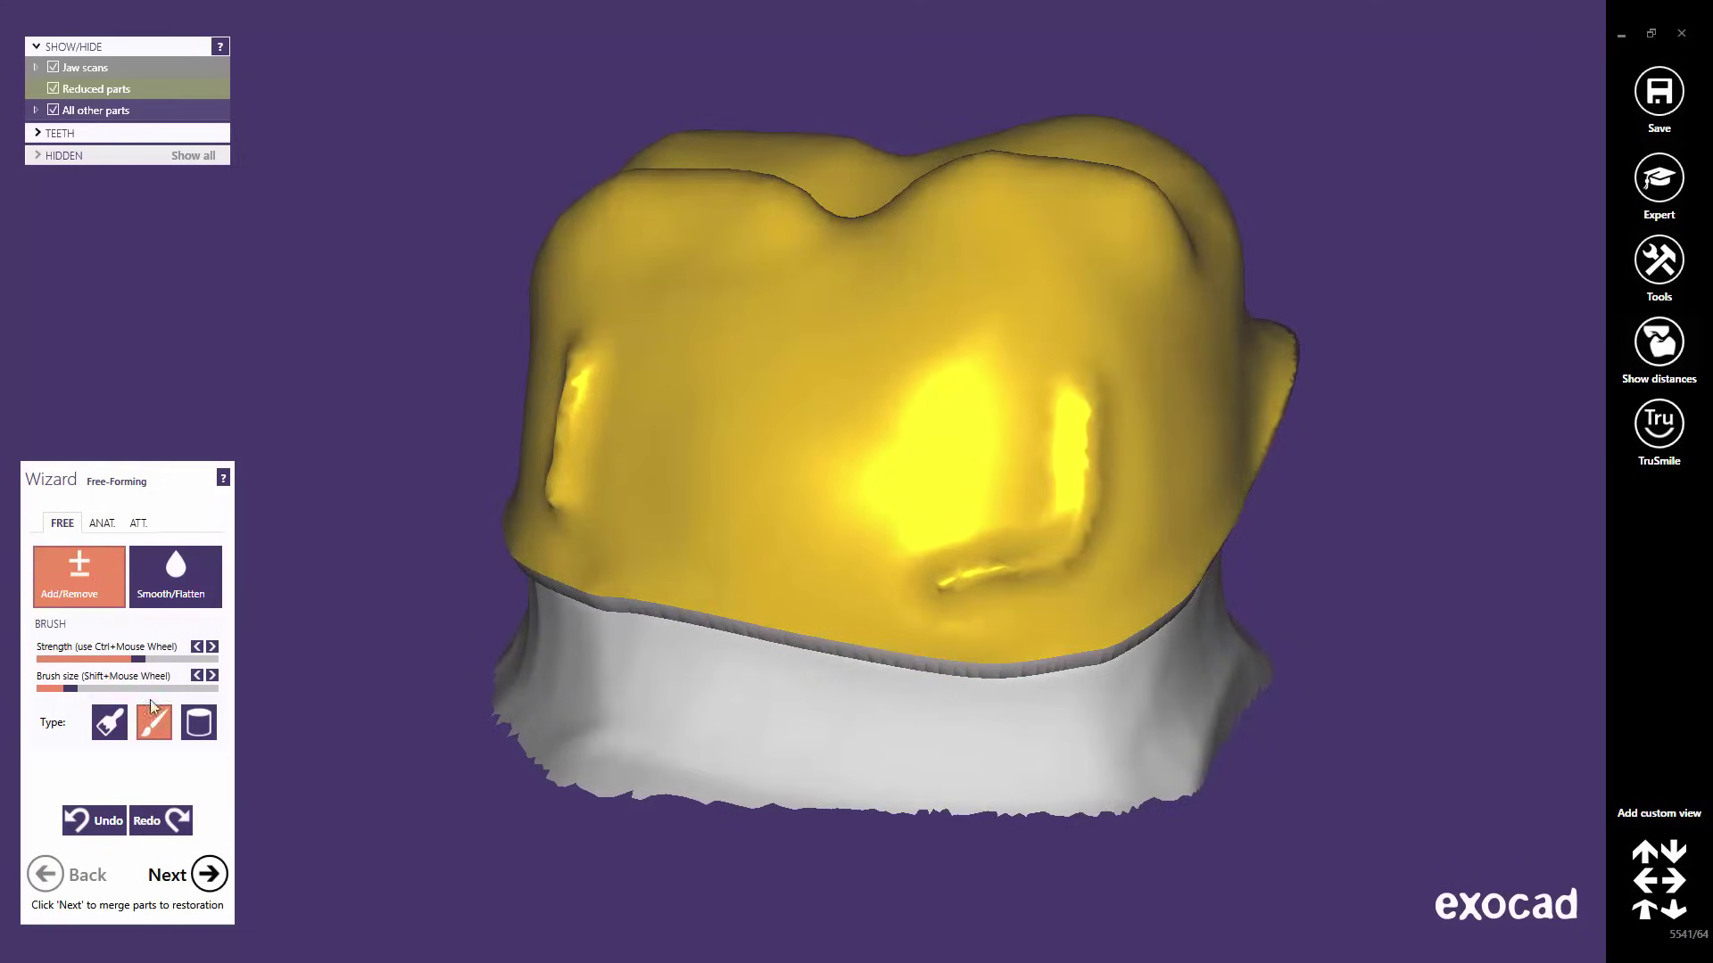
{"action": "left_click", "coordinate": [95, 827]}
{"action": "left_click", "coordinate": [96, 828]}
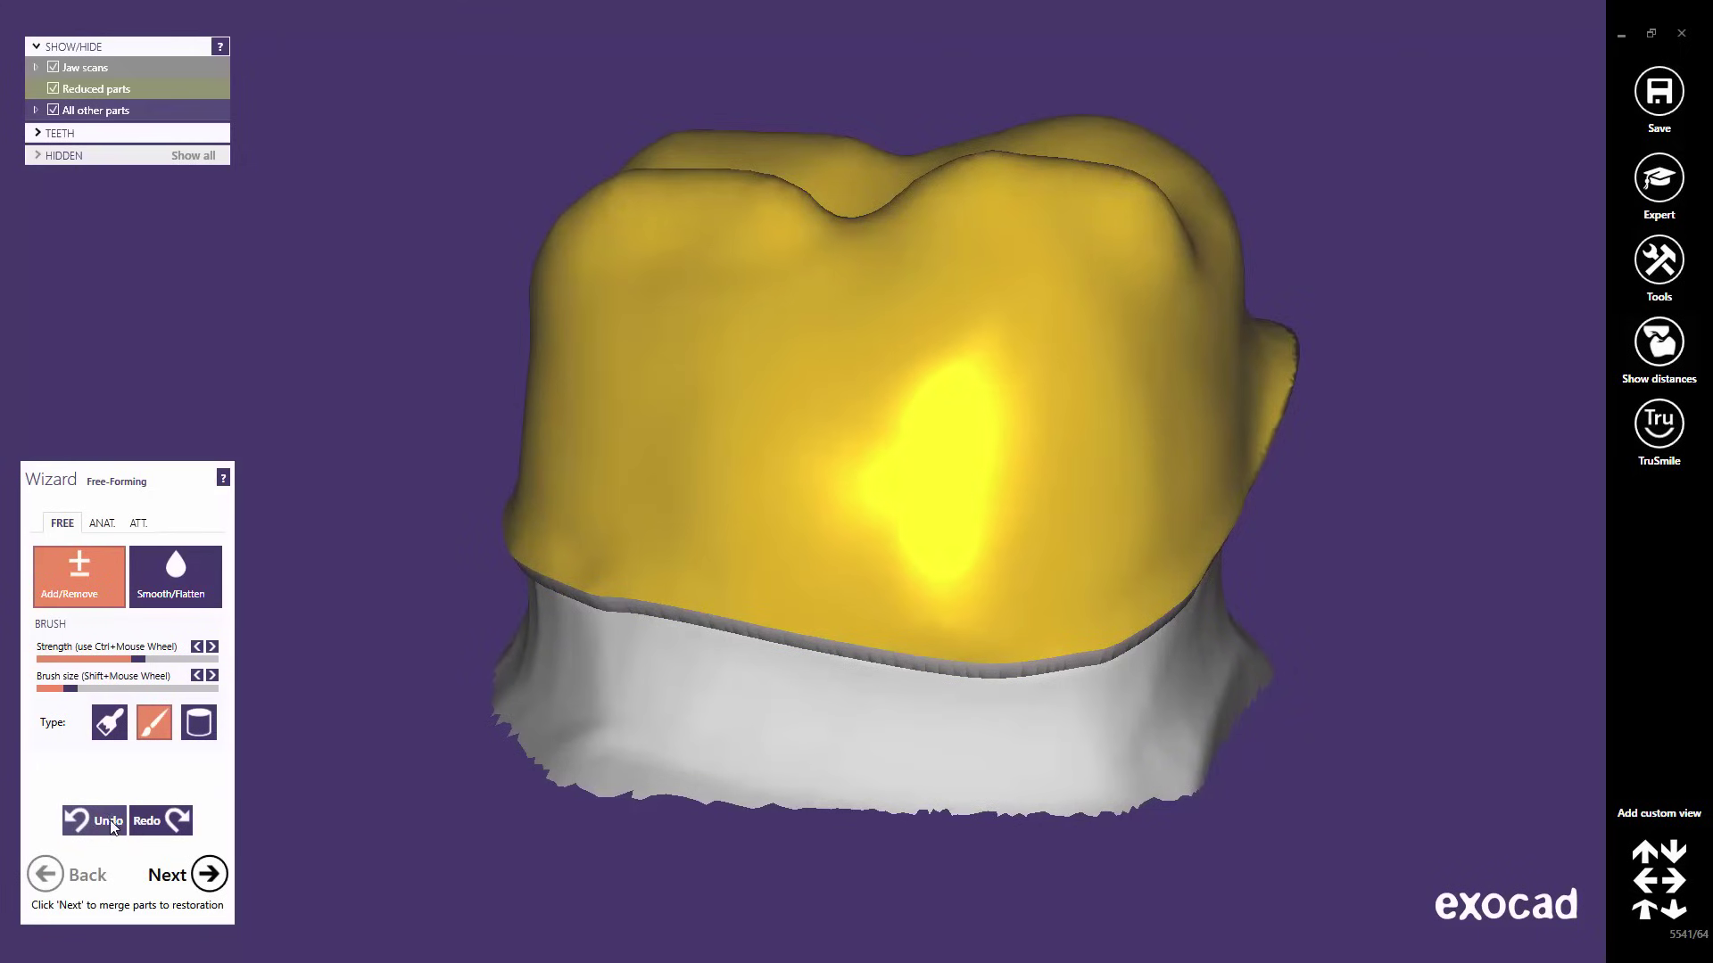
- With the Cylinder brush, pull a nub from the left side and stamp two ring marks
{"action": "left_click", "coordinate": [201, 723]}
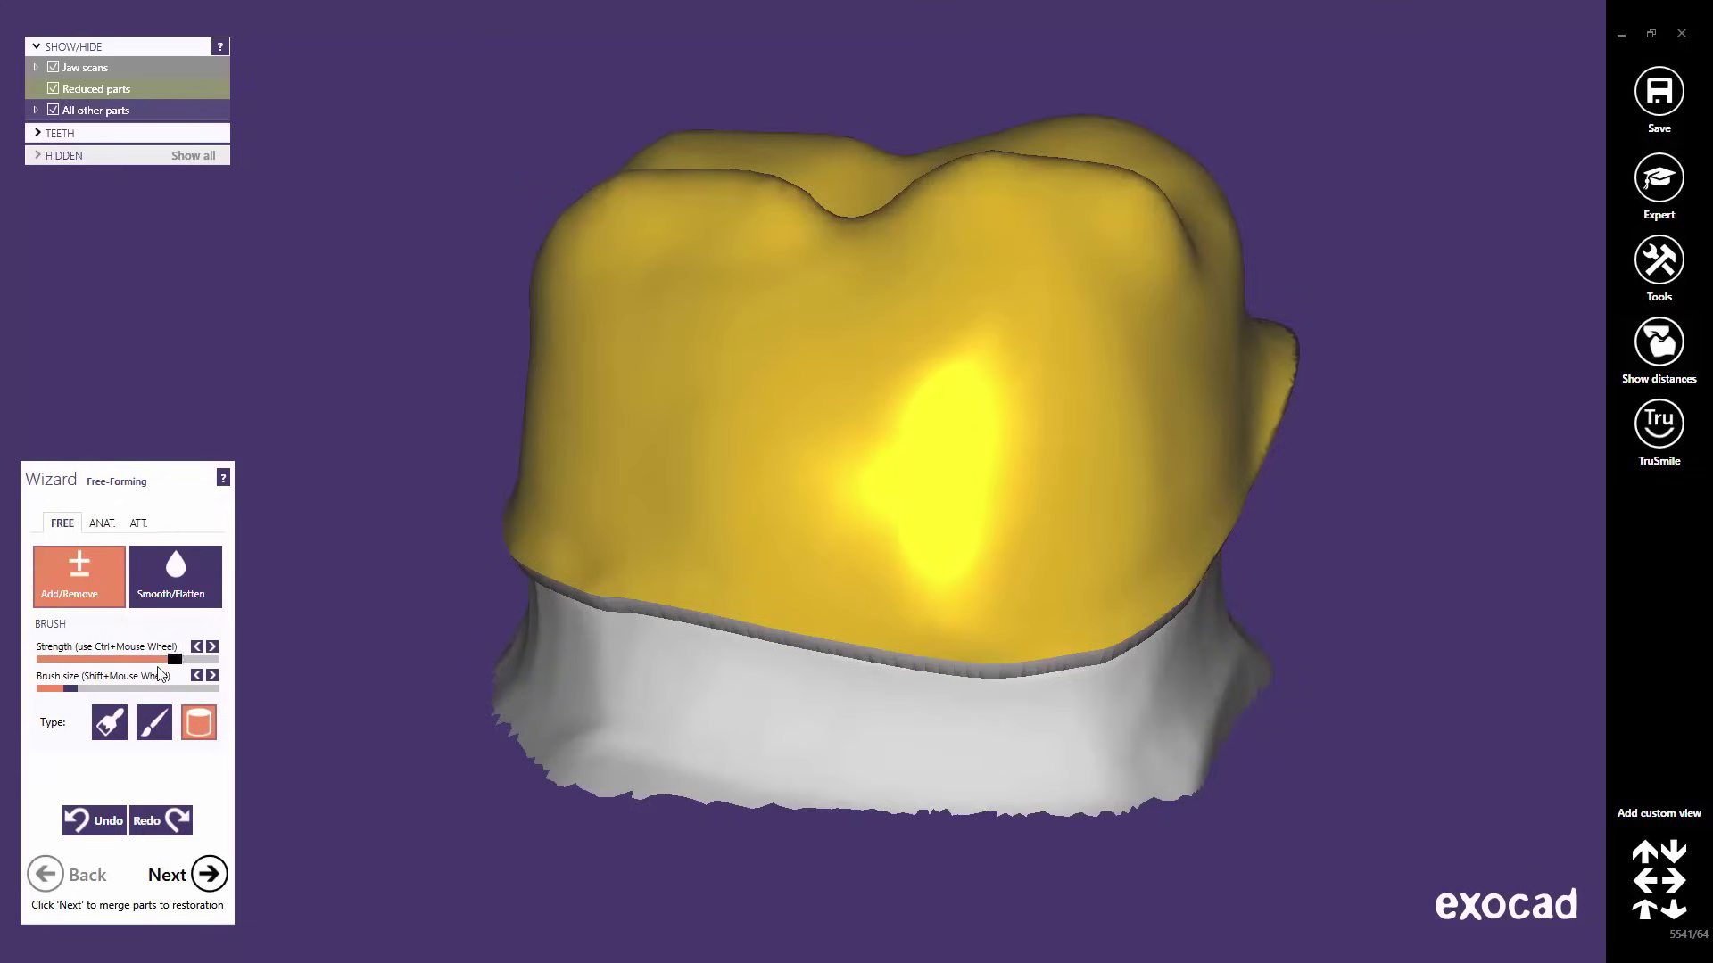
{"action": "left_click_drag", "start_coordinate": [69, 691], "coordinate": [64, 691]}
{"action": "left_click_drag", "start_coordinate": [548, 403], "coordinate": [489, 404]}
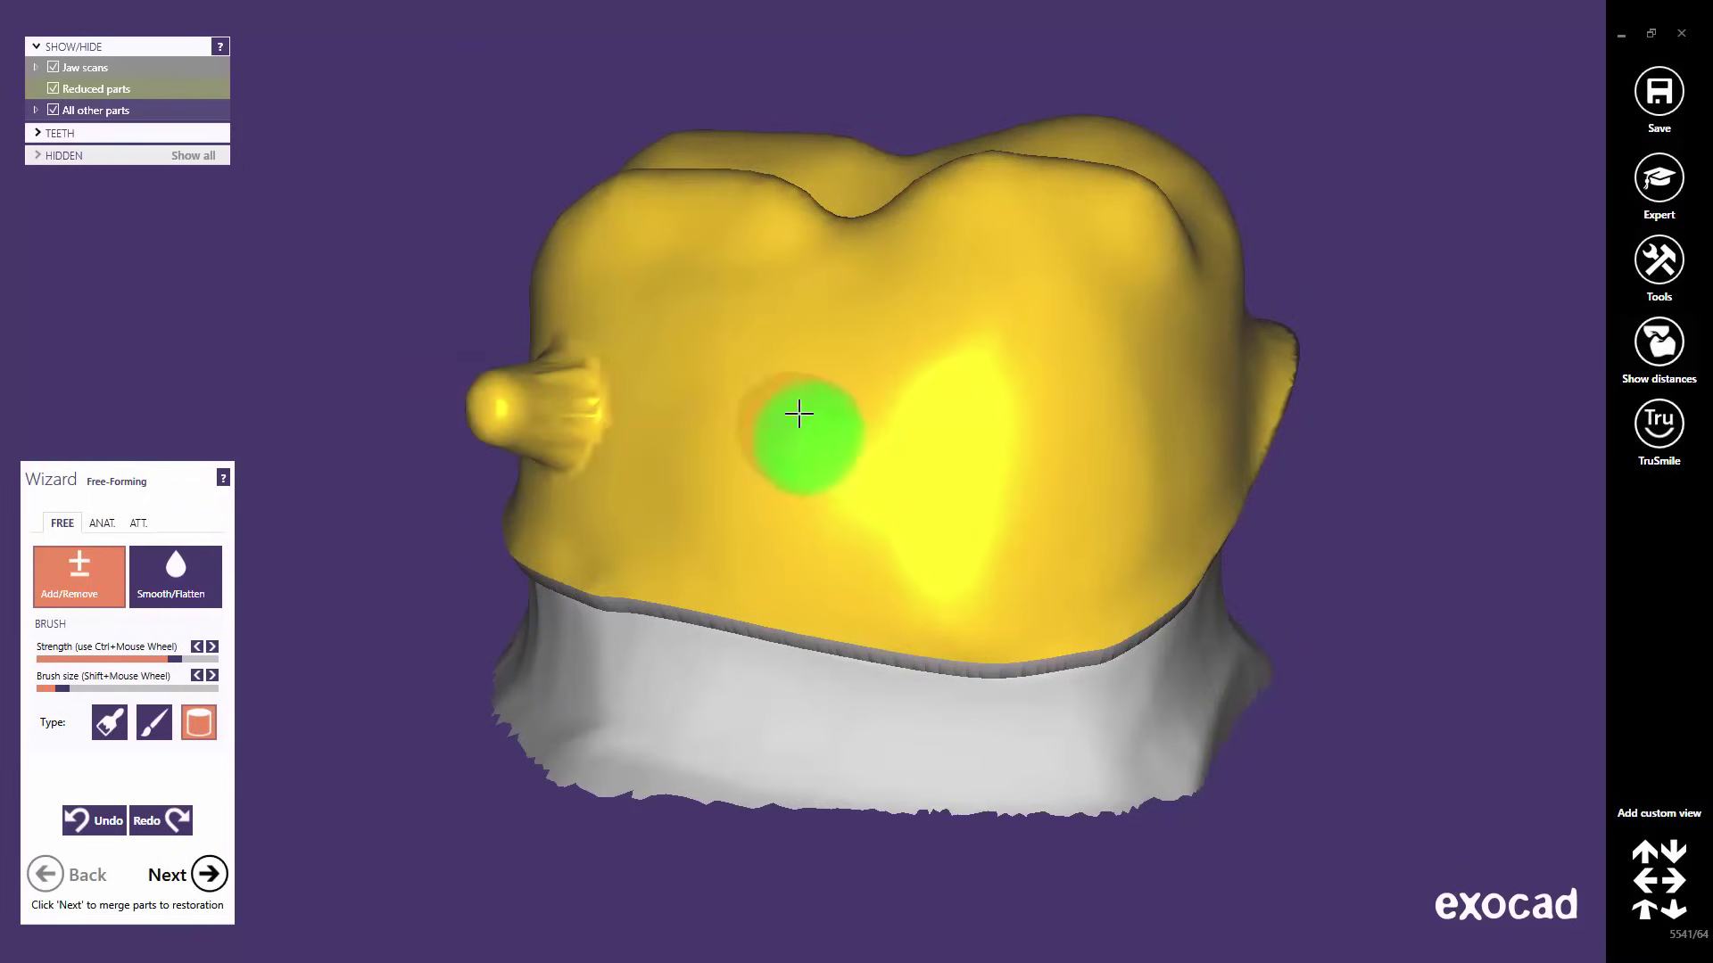
{"action": "left_click", "coordinate": [801, 432]}
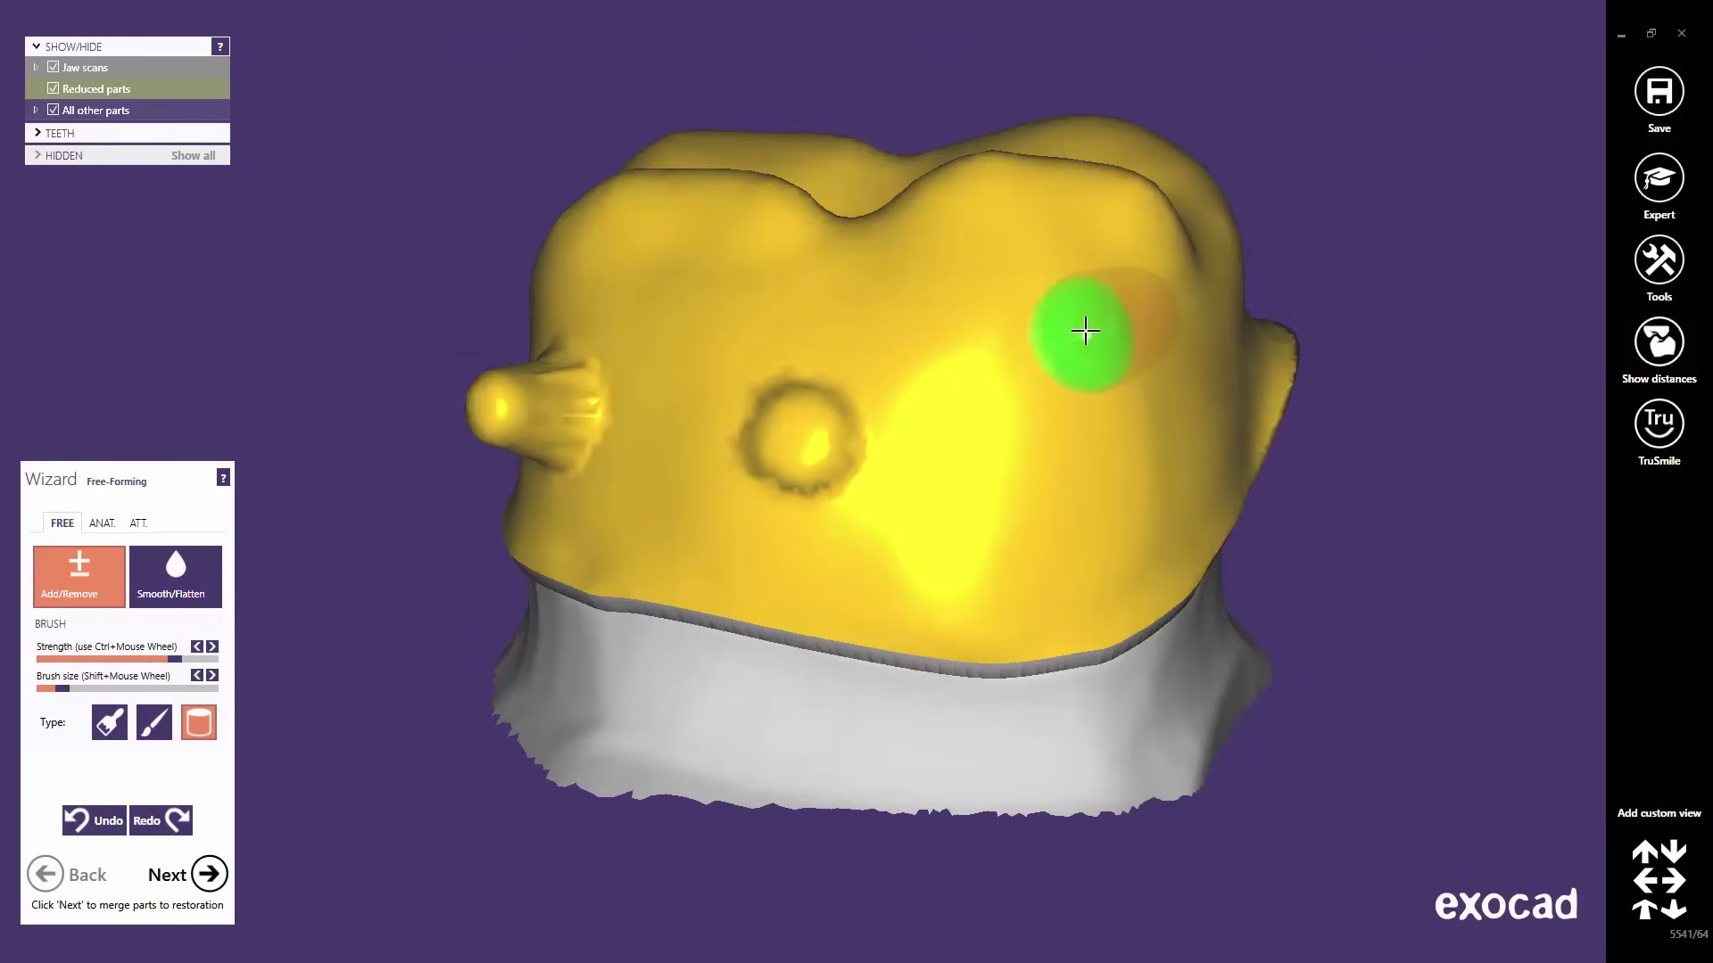
{"action": "left_click", "coordinate": [1090, 342]}
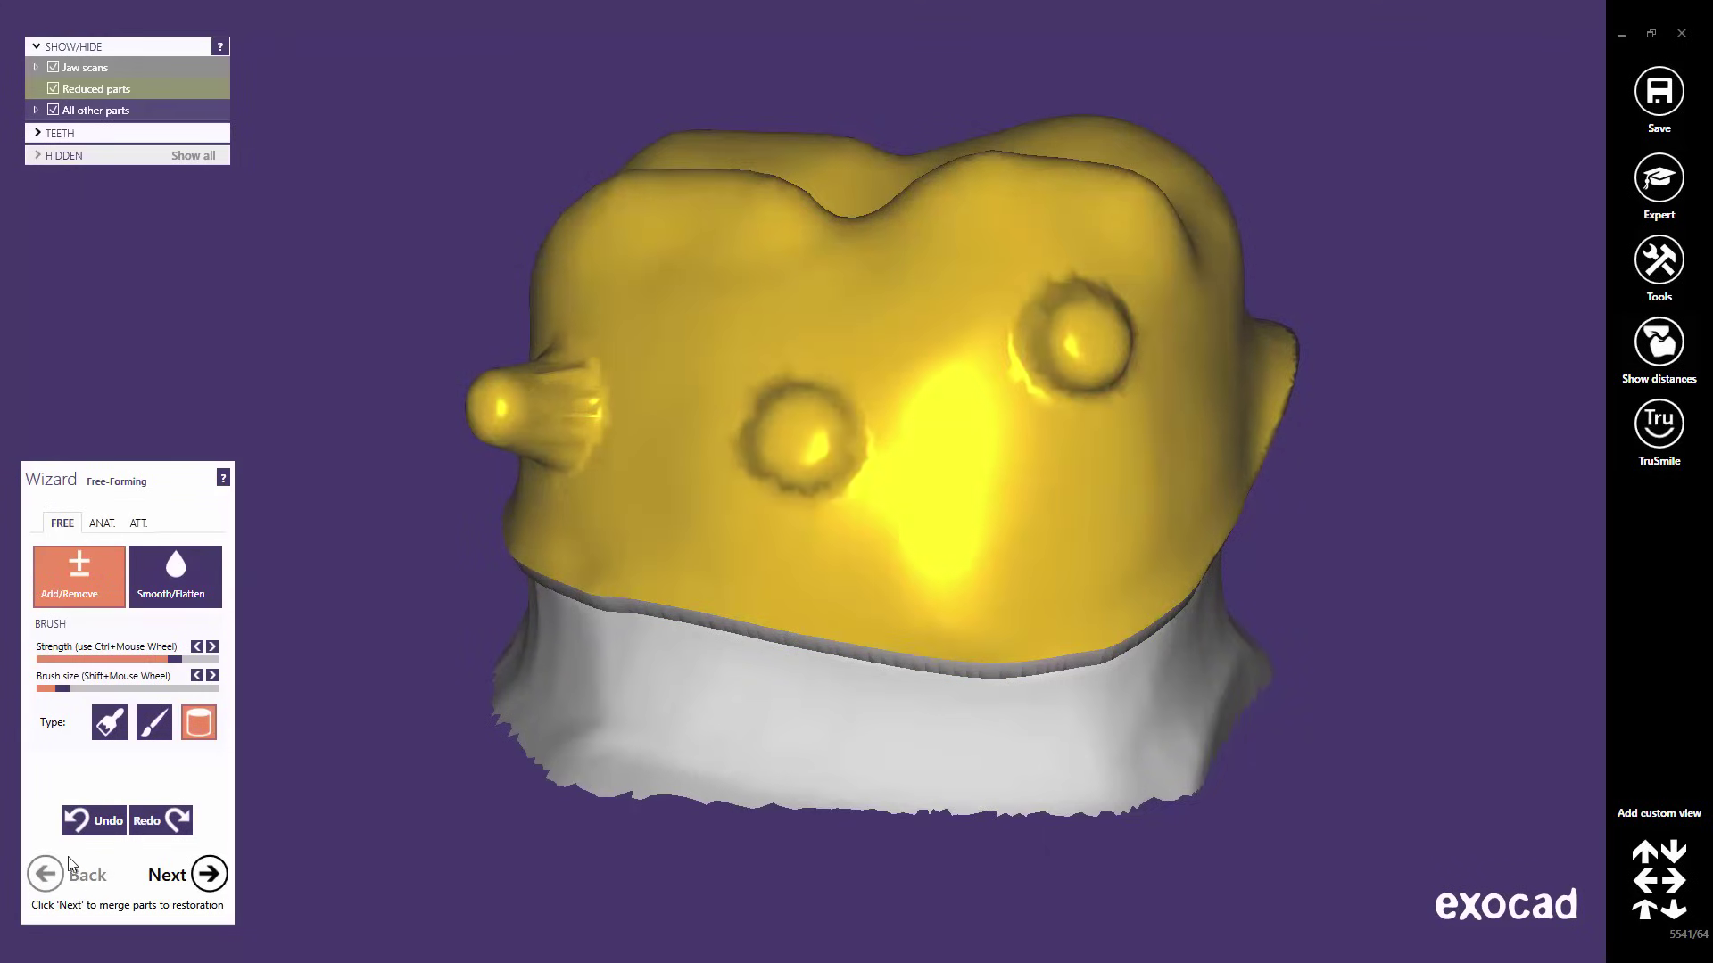
- Undo both ring marks and the nub, then view the crown's biting surface
{"action": "left_click", "coordinate": [95, 819]}
{"action": "left_click", "coordinate": [95, 819]}
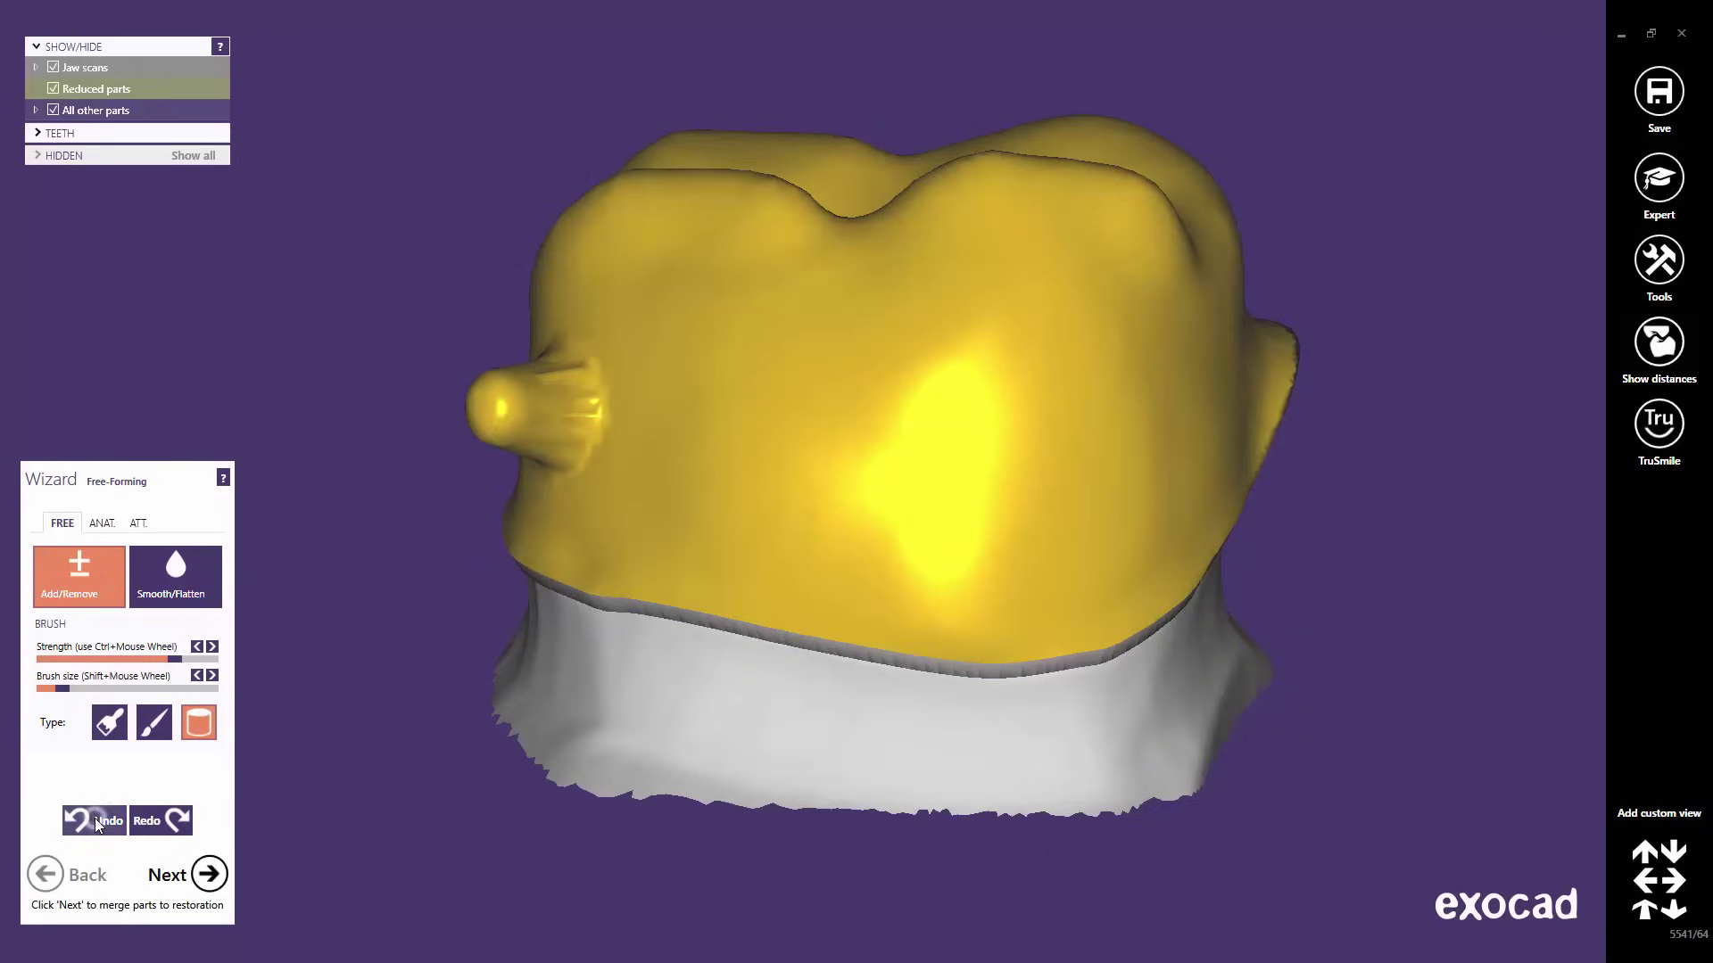
{"action": "left_click", "coordinate": [96, 819]}
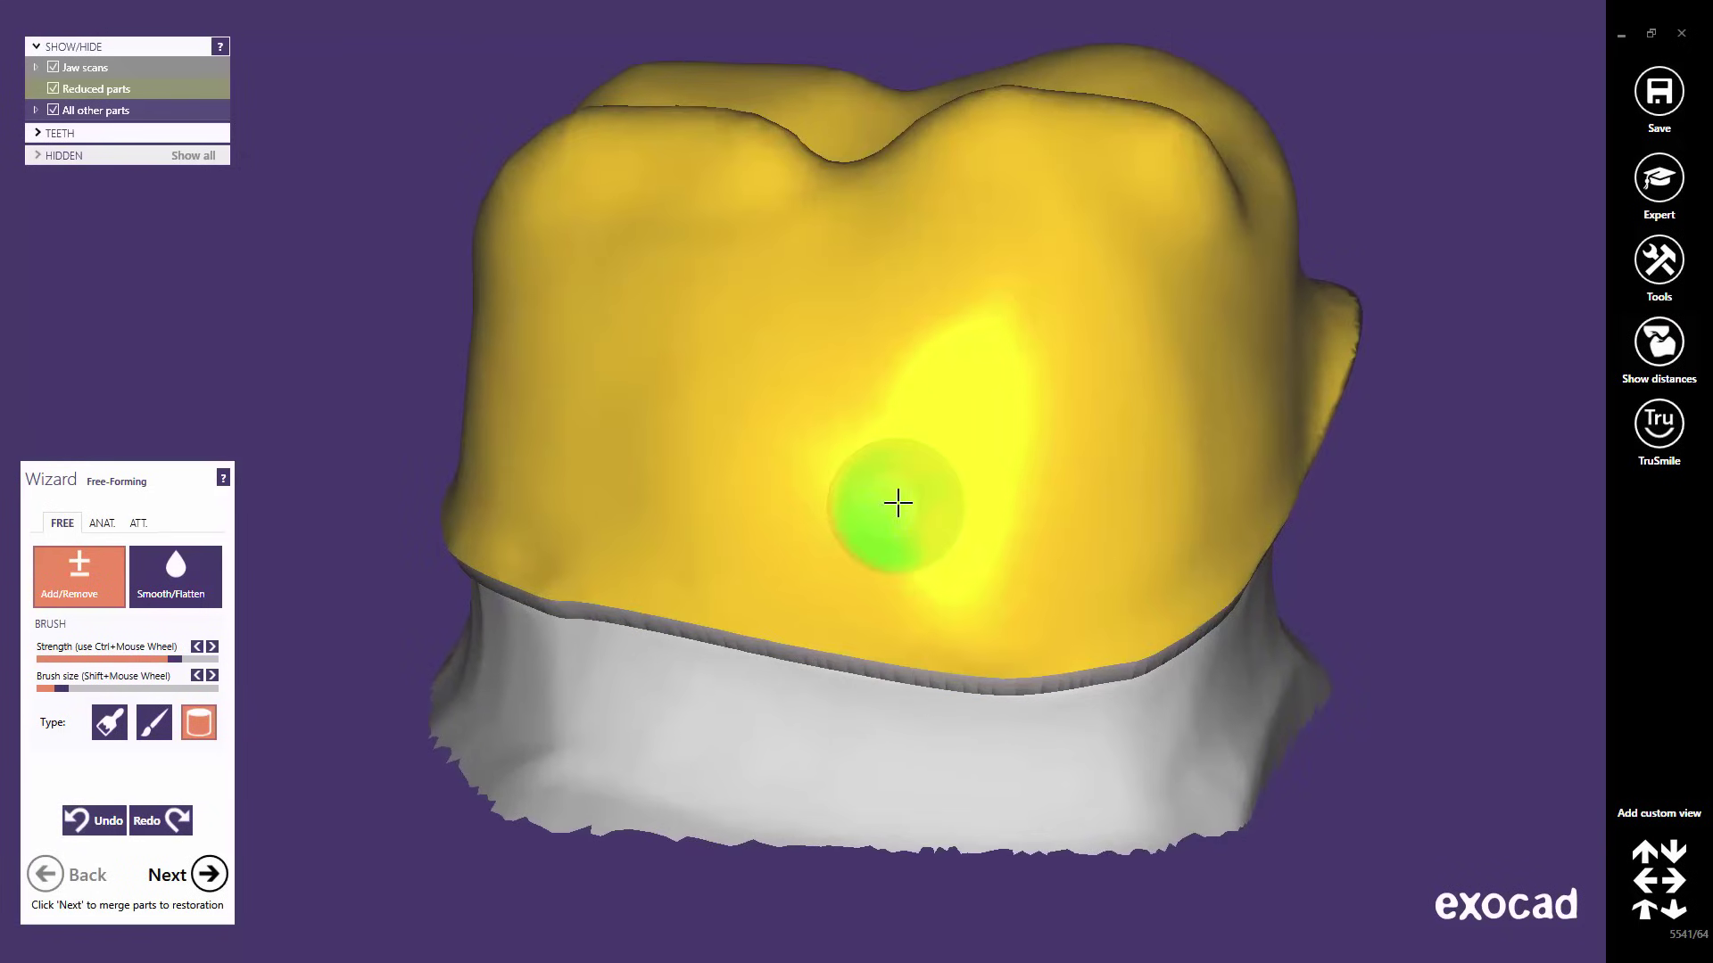
{"action": "right_click_drag", "start_coordinate": [905, 497], "coordinate": [906, 490]}
{"action": "scroll", "coordinate": [907, 491], "scroll_direction": "down", "scroll_amount": 3}
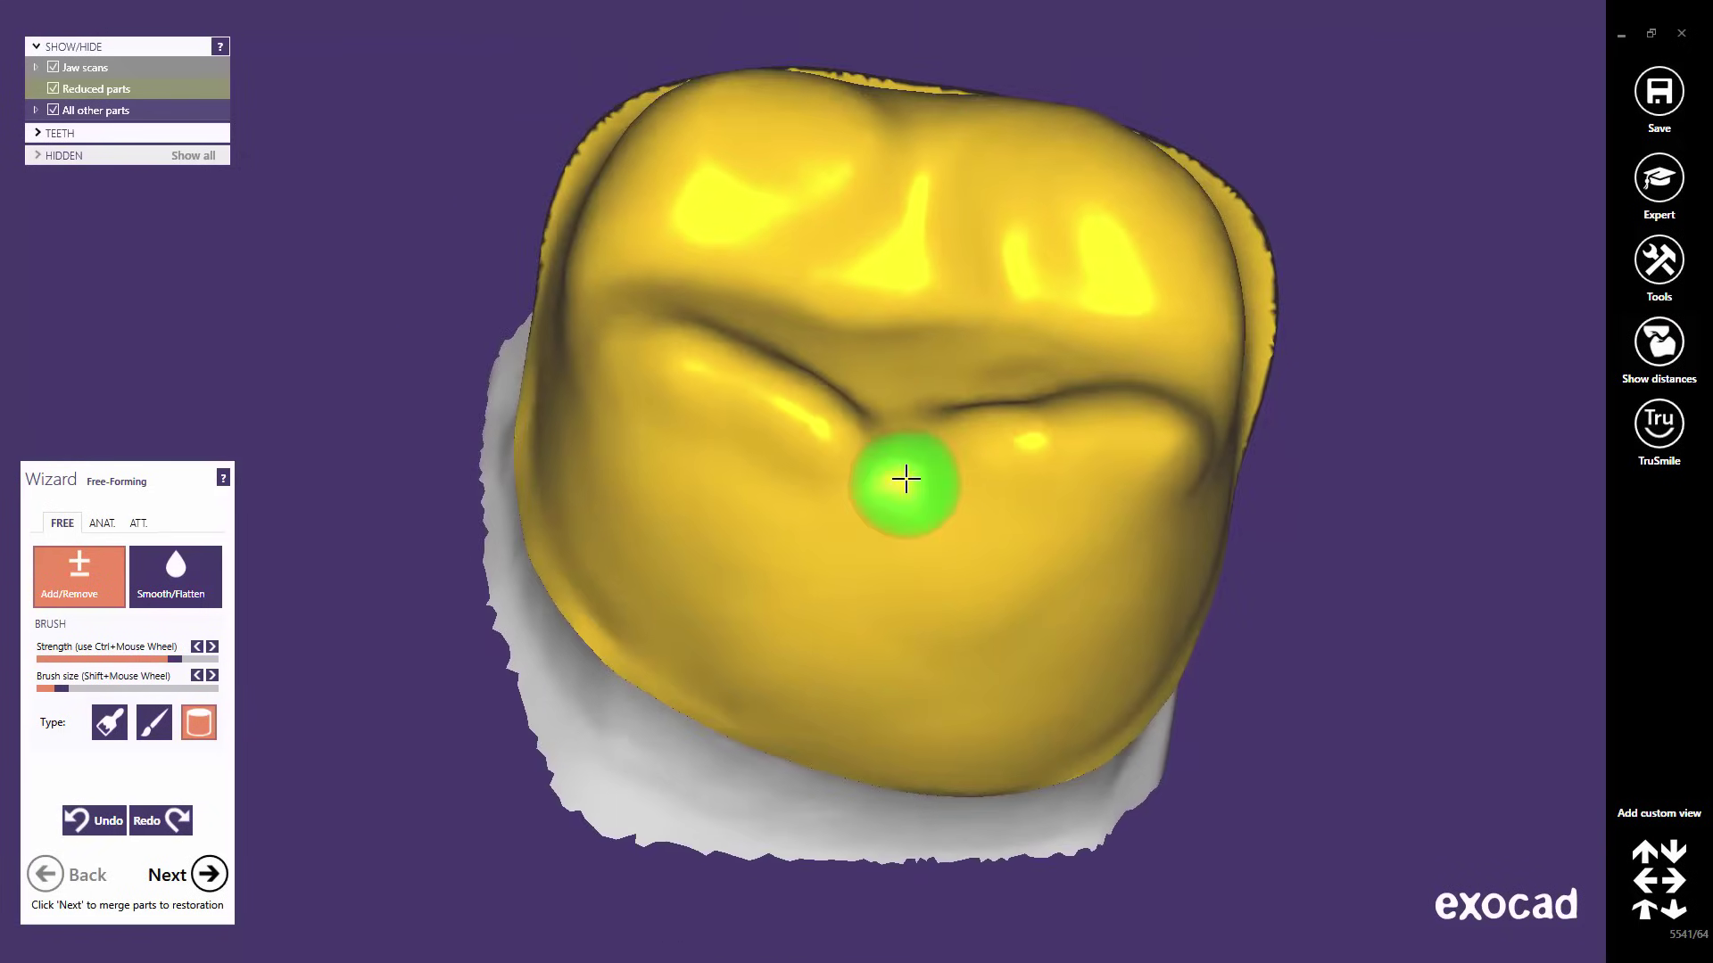
{"action": "right_click_drag", "start_coordinate": [941, 562], "coordinate": [957, 547]}
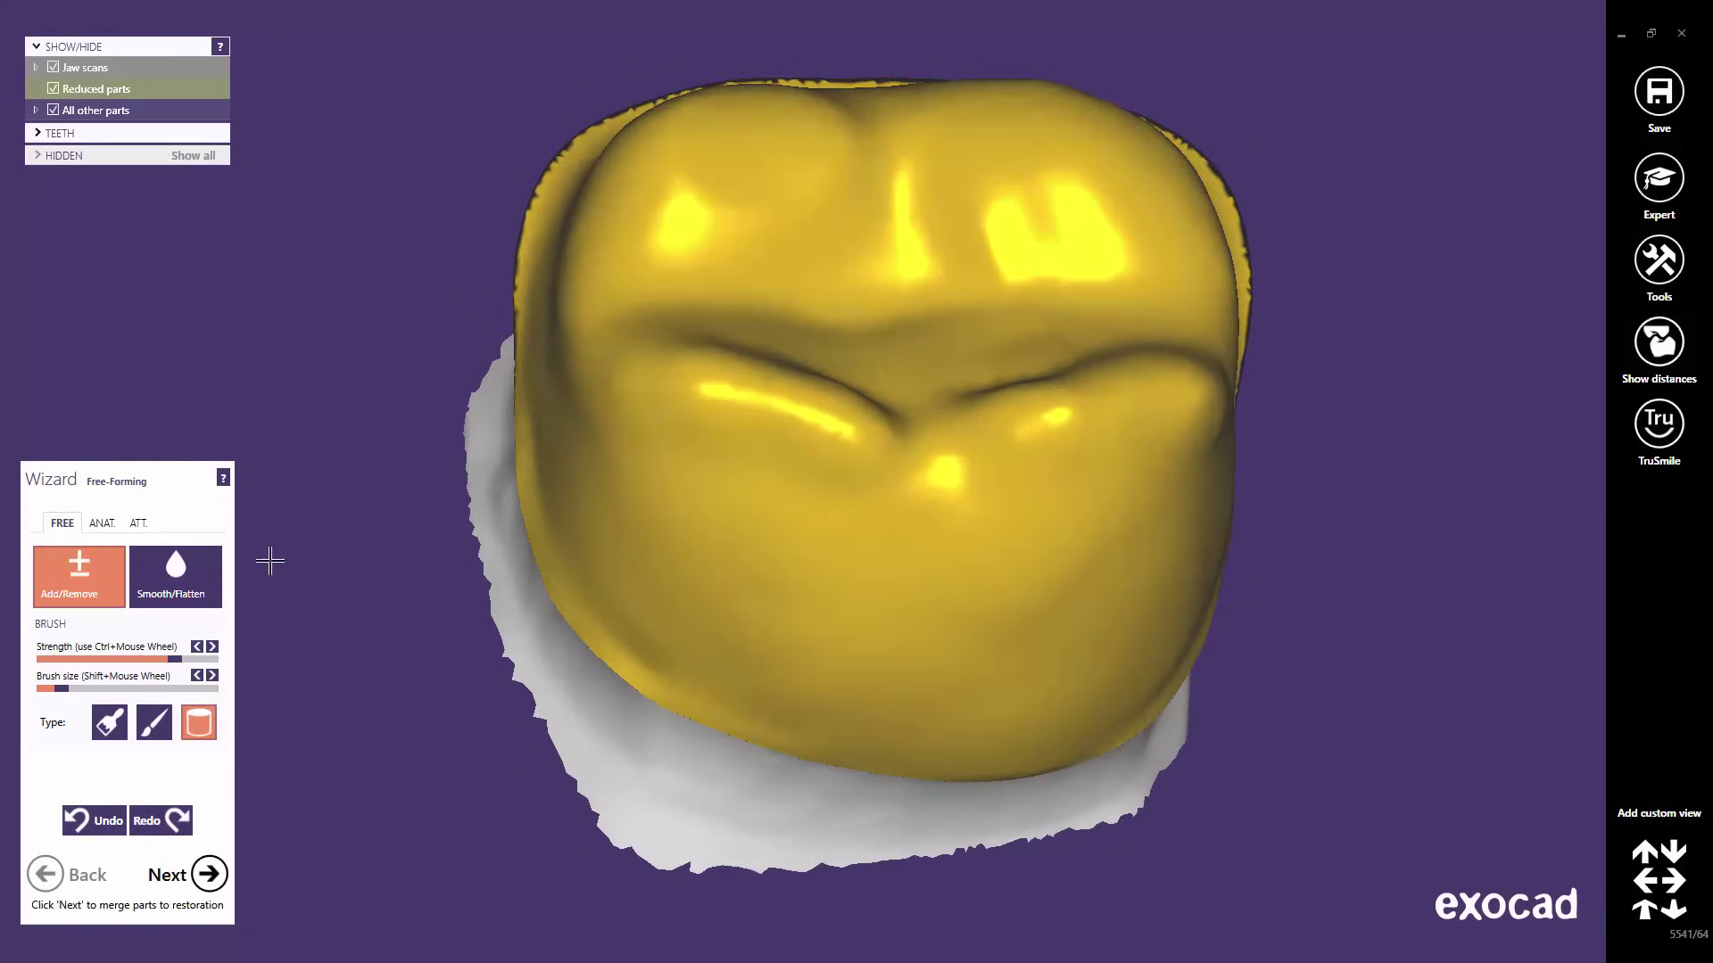
- Set up the Smooth/Flatten brush with lower strength, a larger brush size and Default type
{"action": "left_click", "coordinate": [177, 598]}
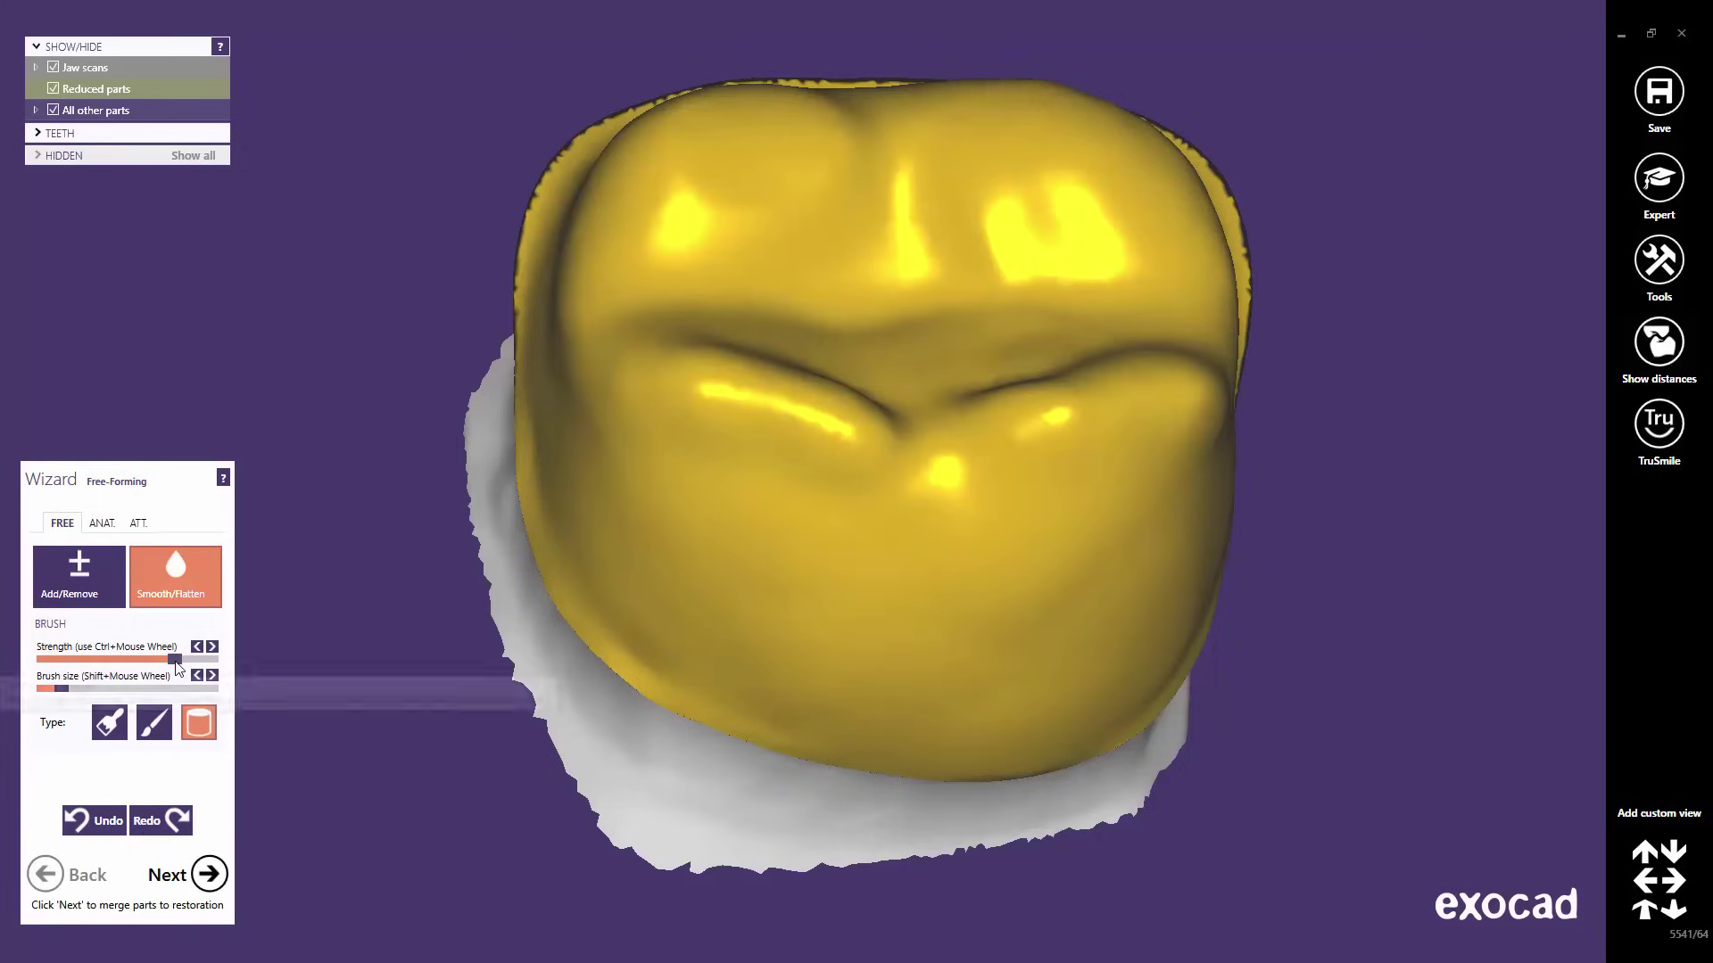
{"action": "left_click_drag", "start_coordinate": [175, 663], "coordinate": [124, 660]}
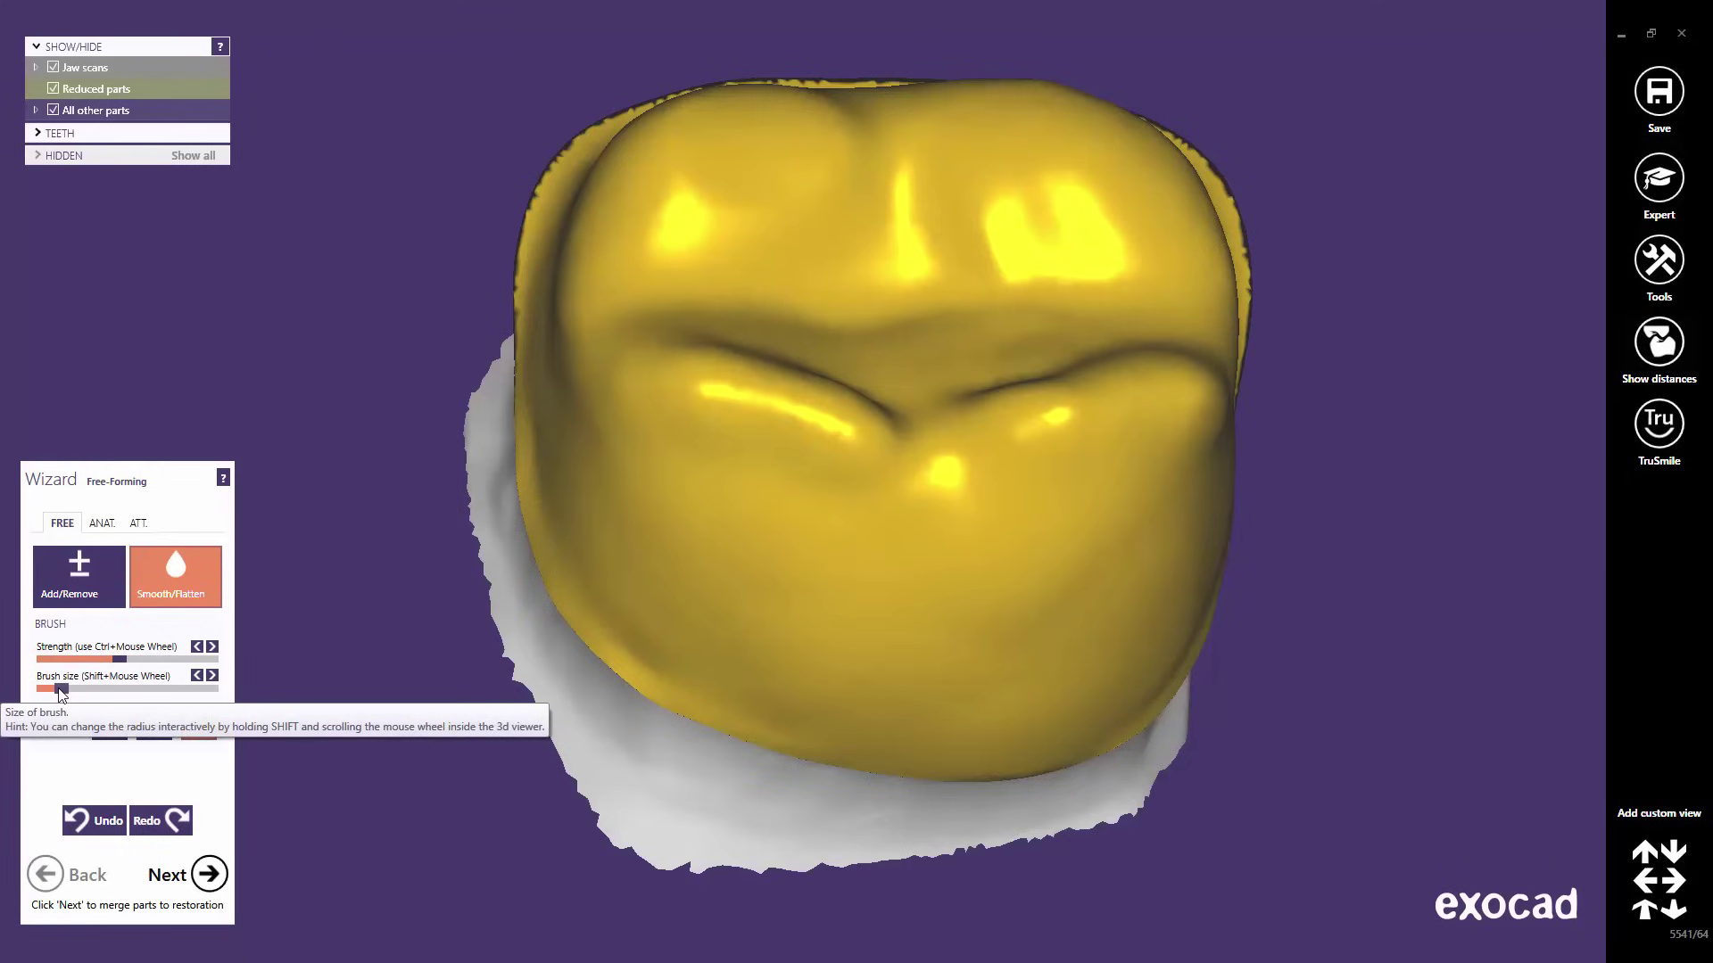
{"action": "left_click_drag", "start_coordinate": [61, 690], "coordinate": [122, 690]}
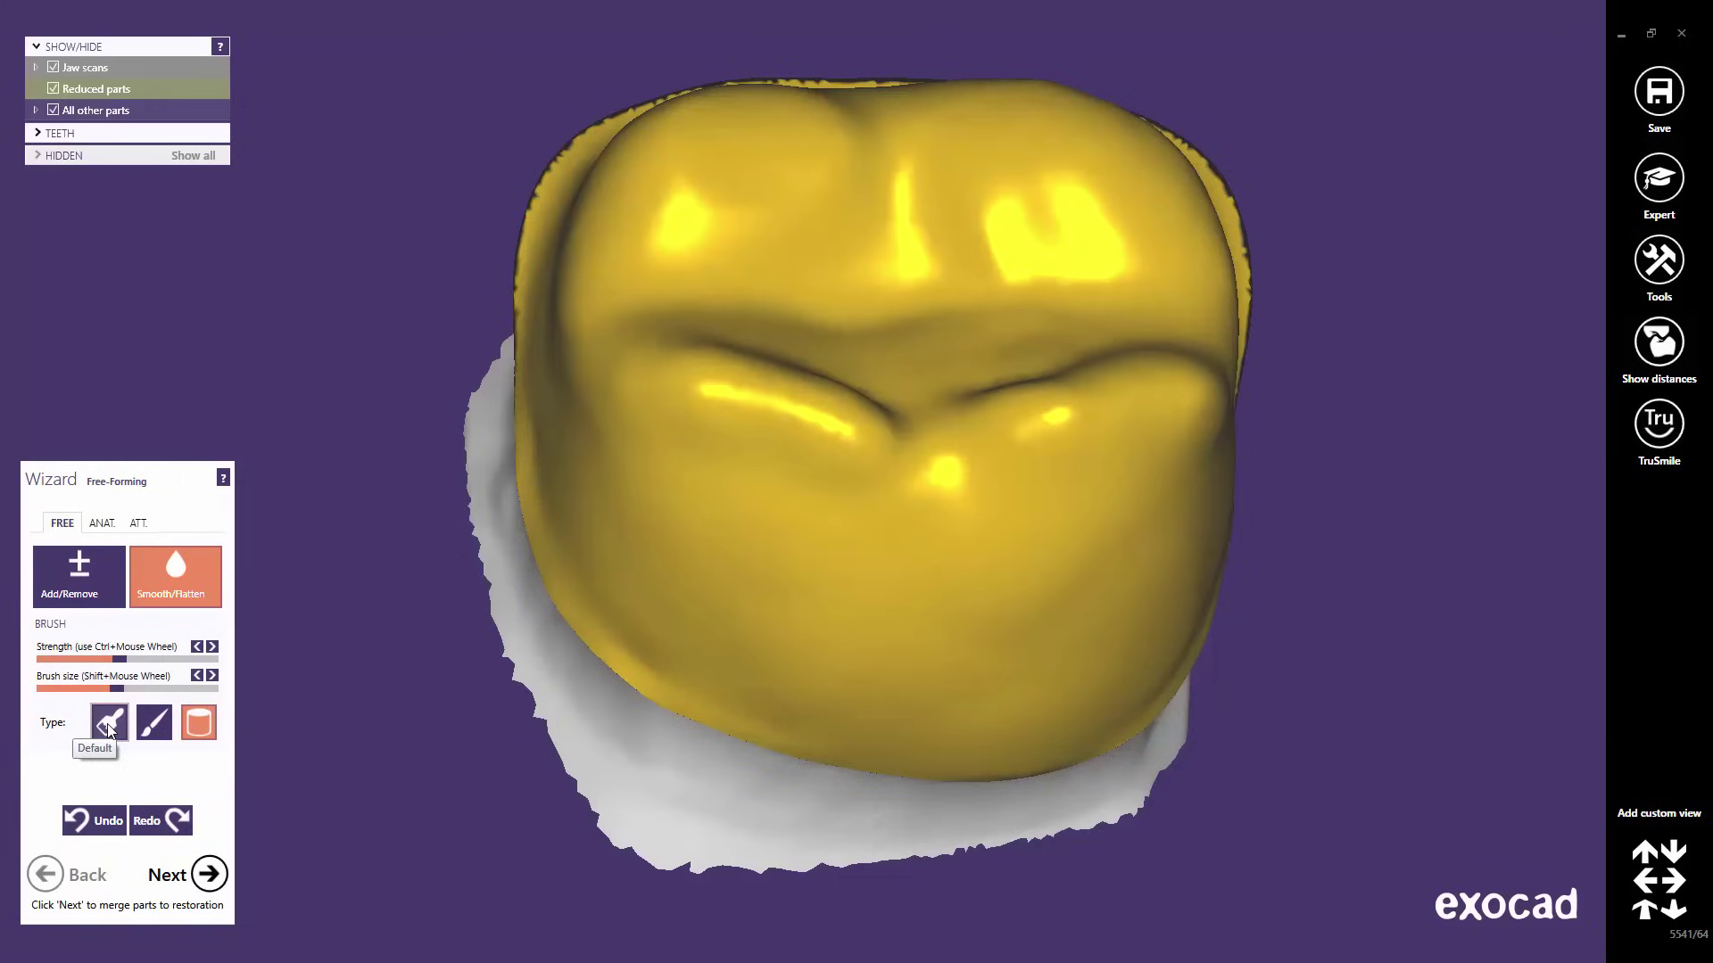
{"action": "left_click", "coordinate": [108, 725]}
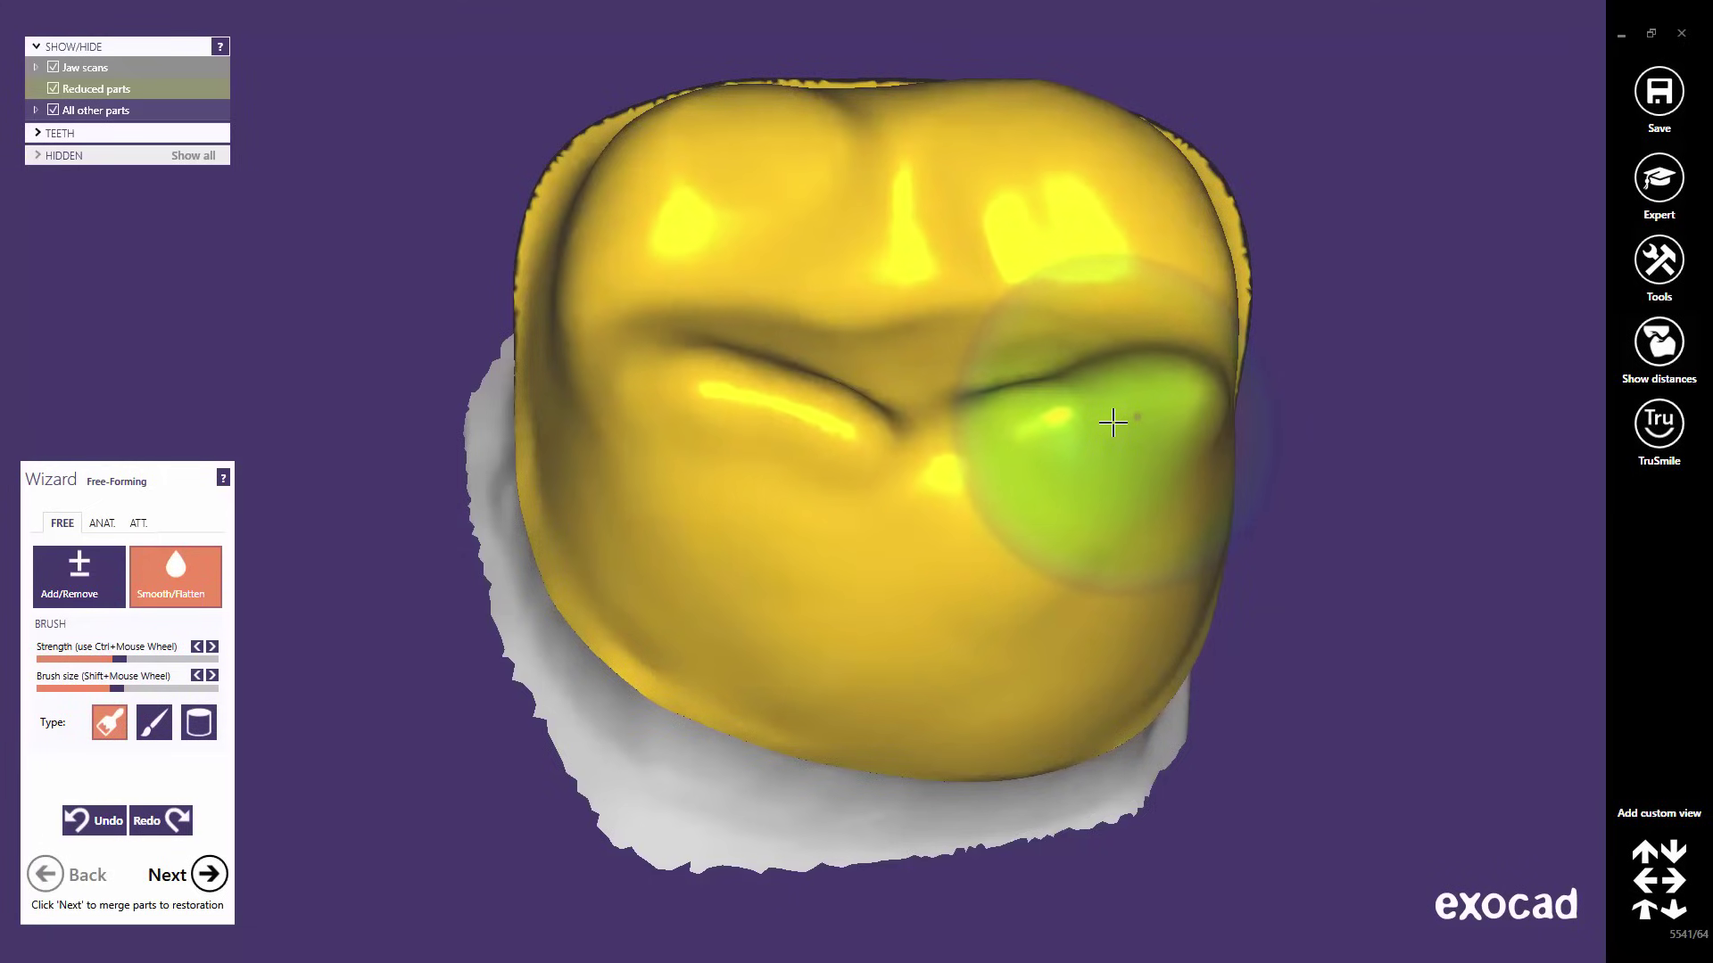
- Smooth the right fissure, central fissure and a band across the crown, undoing the last stroke
{"action": "mouse_move", "coordinate": [1114, 422]}
{"action": "left_mouse_down"}
{"action": "mouse_move", "coordinate": [1120, 409]}
{"action": "mouse_move", "coordinate": [1062, 409]}
{"action": "mouse_move", "coordinate": [955, 428]}
{"action": "mouse_move", "coordinate": [803, 398]}
{"action": "left_mouse_up"}
{"action": "right_click_drag", "start_coordinate": [1040, 508], "coordinate": [1032, 501]}
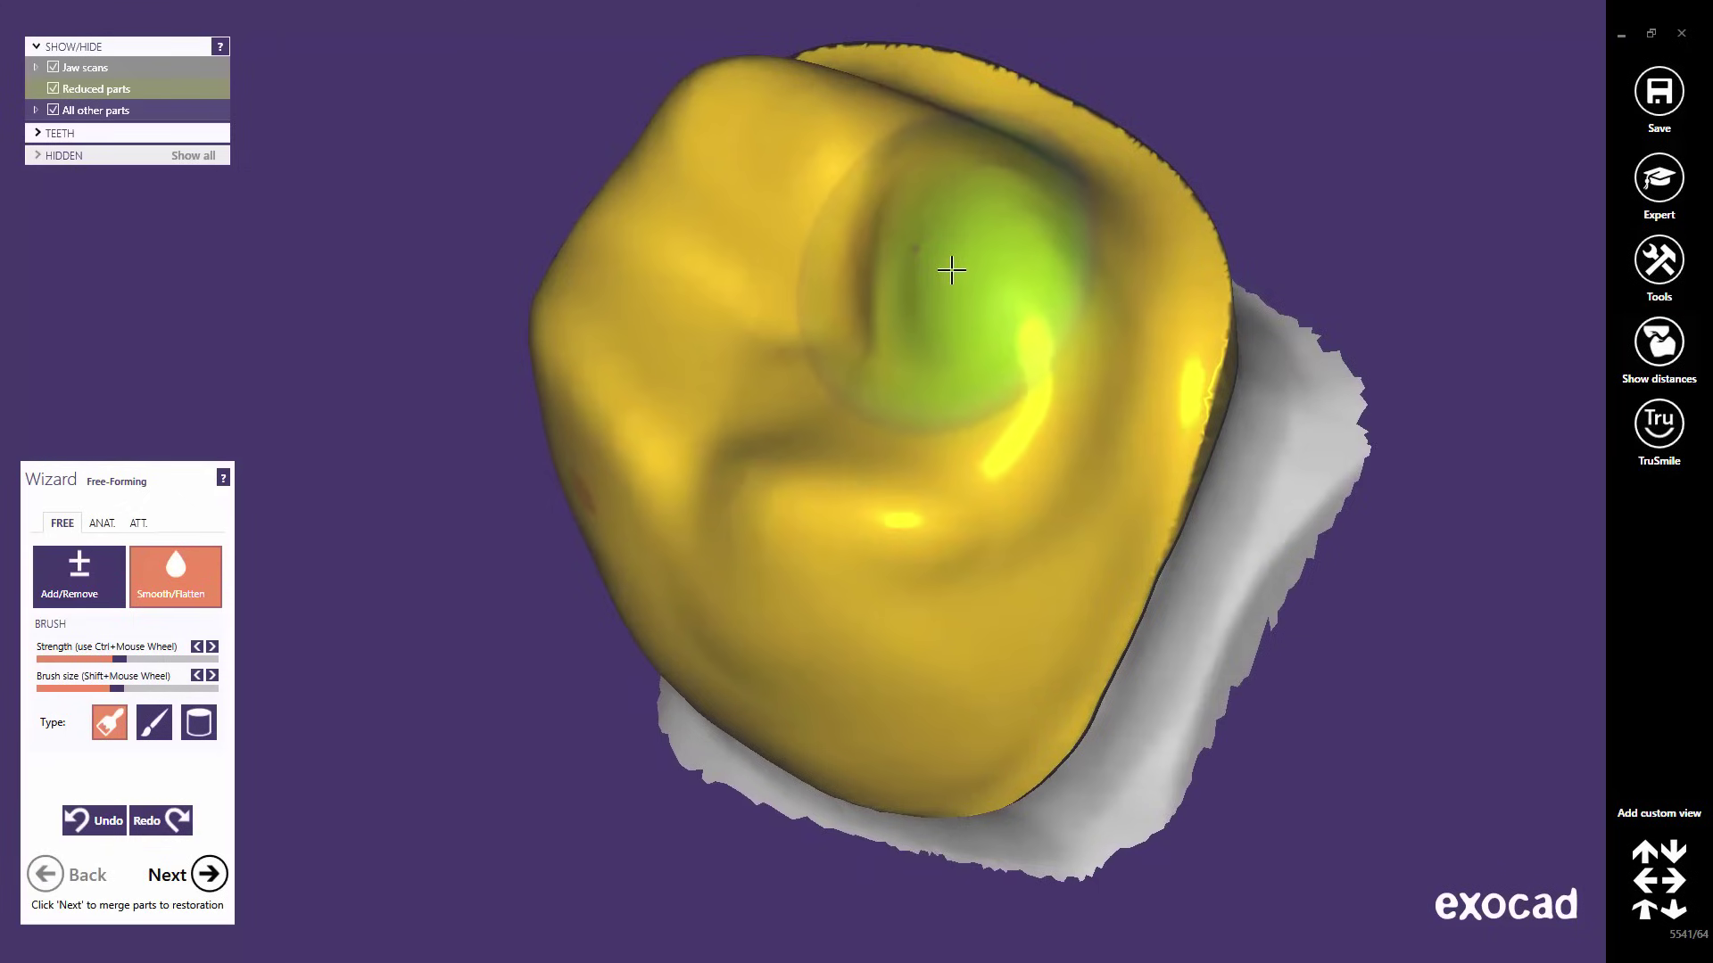
{"action": "mouse_move", "coordinate": [951, 269]}
{"action": "left_mouse_down"}
{"action": "mouse_move", "coordinate": [894, 253]}
{"action": "mouse_move", "coordinate": [951, 305]}
{"action": "mouse_move", "coordinate": [944, 389]}
{"action": "mouse_move", "coordinate": [887, 422]}
{"action": "mouse_move", "coordinate": [819, 421]}
{"action": "mouse_move", "coordinate": [877, 333]}
{"action": "mouse_move", "coordinate": [856, 222]}
{"action": "mouse_move", "coordinate": [763, 153]}
{"action": "mouse_move", "coordinate": [683, 132]}
{"action": "mouse_move", "coordinate": [665, 282]}
{"action": "mouse_move", "coordinate": [726, 369]}
{"action": "mouse_move", "coordinate": [796, 420]}
{"action": "mouse_move", "coordinate": [936, 435]}
{"action": "mouse_move", "coordinate": [987, 366]}
{"action": "mouse_move", "coordinate": [1026, 376]}
{"action": "mouse_move", "coordinate": [1008, 453]}
{"action": "mouse_move", "coordinate": [971, 334]}
{"action": "mouse_move", "coordinate": [893, 279]}
{"action": "mouse_move", "coordinate": [876, 288]}
{"action": "mouse_move", "coordinate": [910, 273]}
{"action": "mouse_move", "coordinate": [907, 367]}
{"action": "mouse_move", "coordinate": [955, 535]}
{"action": "left_mouse_up"}
{"action": "mouse_move", "coordinate": [955, 535]}
{"action": "right_mouse_down"}
{"action": "mouse_move", "coordinate": [945, 672]}
{"action": "mouse_move", "coordinate": [947, 558]}
{"action": "right_mouse_up"}
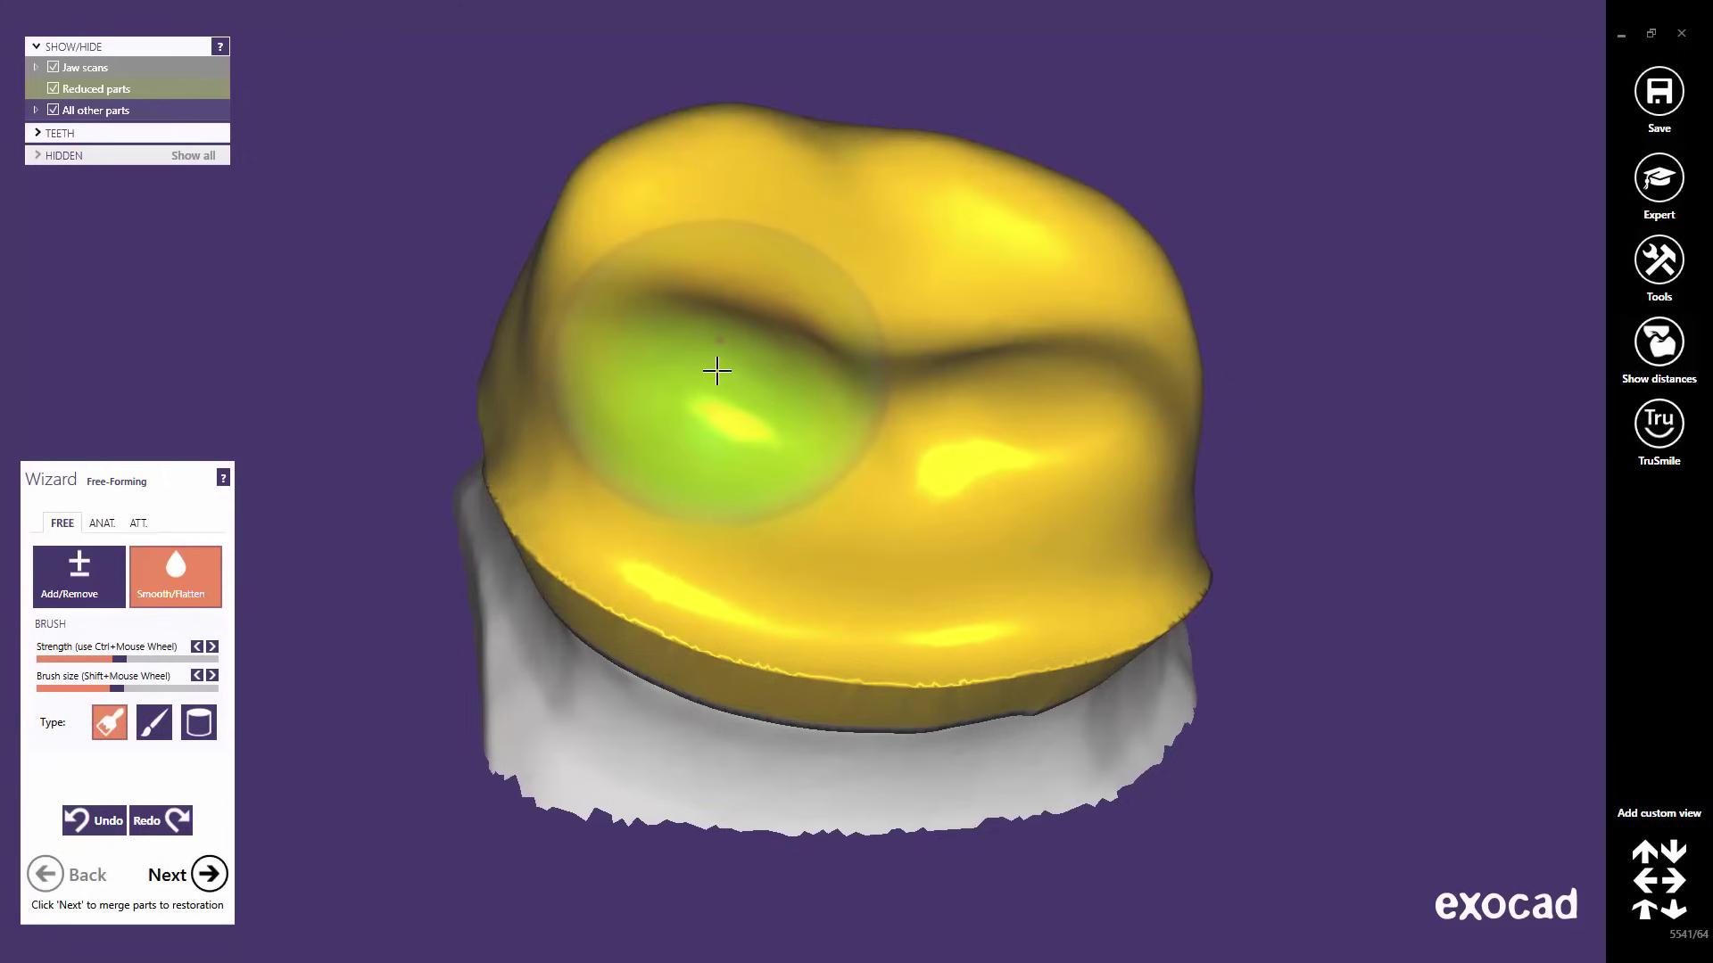
{"action": "mouse_move", "coordinate": [727, 363]}
{"action": "left_mouse_down"}
{"action": "mouse_move", "coordinate": [885, 397]}
{"action": "mouse_move", "coordinate": [1111, 408]}
{"action": "mouse_move", "coordinate": [1117, 335]}
{"action": "mouse_move", "coordinate": [1054, 257]}
{"action": "mouse_move", "coordinate": [929, 220]}
{"action": "mouse_move", "coordinate": [724, 196]}
{"action": "mouse_move", "coordinate": [654, 294]}
{"action": "mouse_move", "coordinate": [732, 381]}
{"action": "mouse_move", "coordinate": [845, 420]}
{"action": "left_mouse_up"}
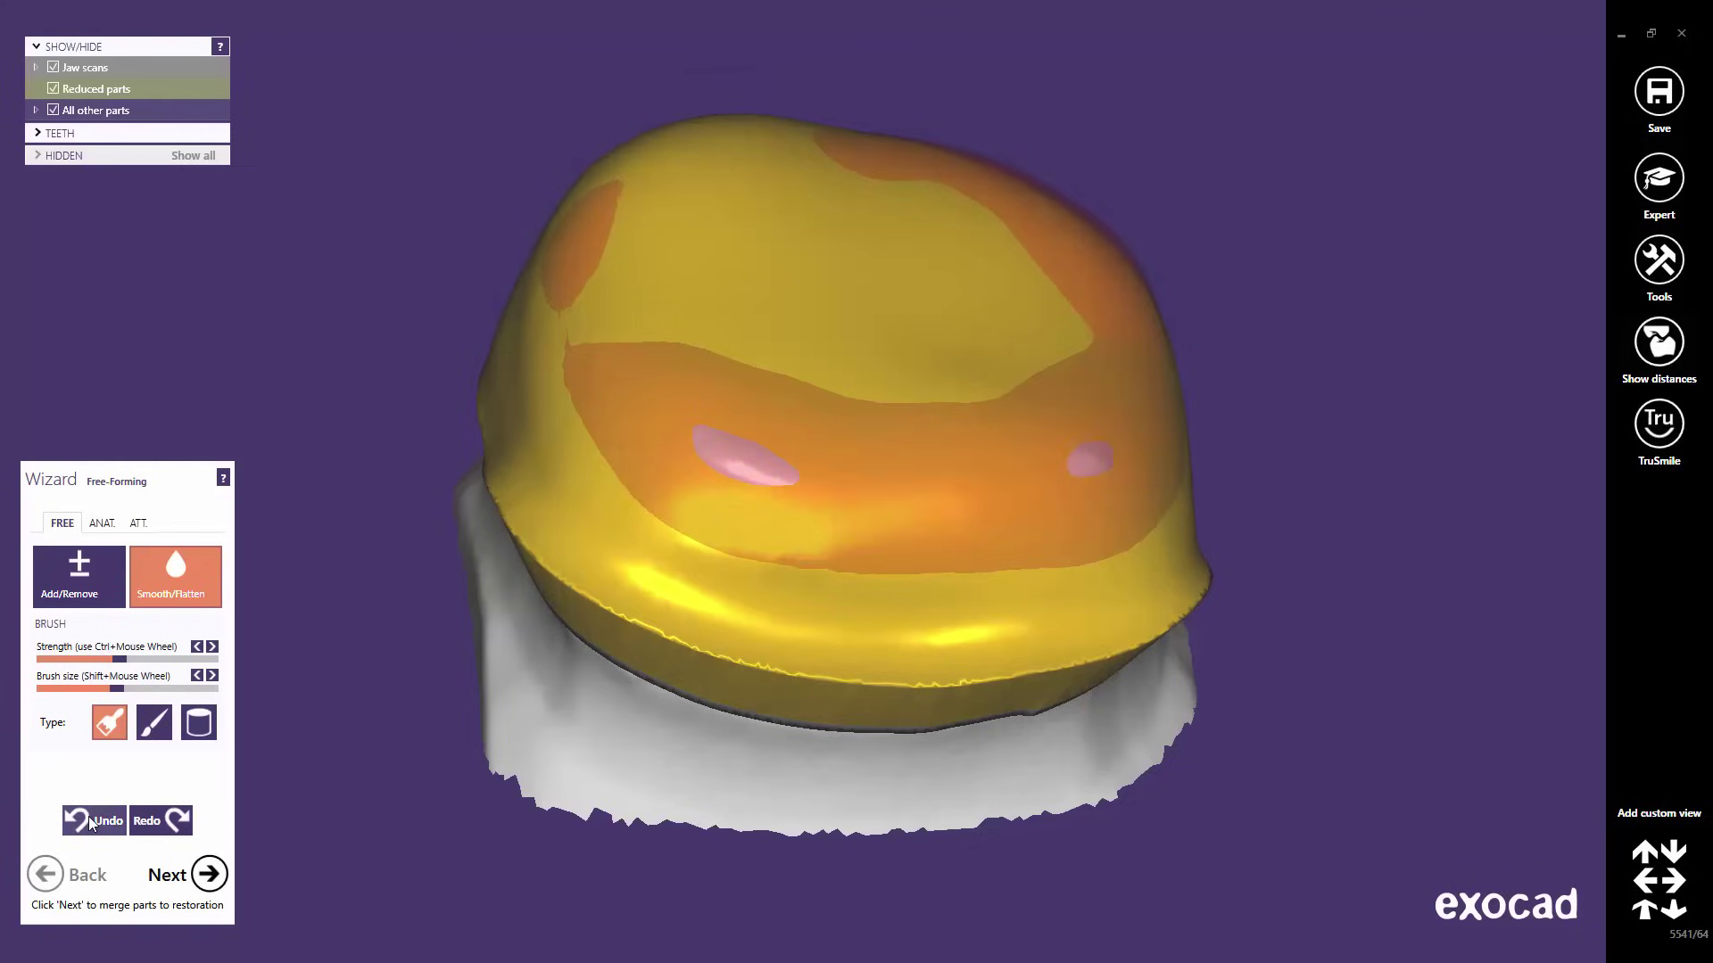
{"action": "left_click", "coordinate": [95, 823]}
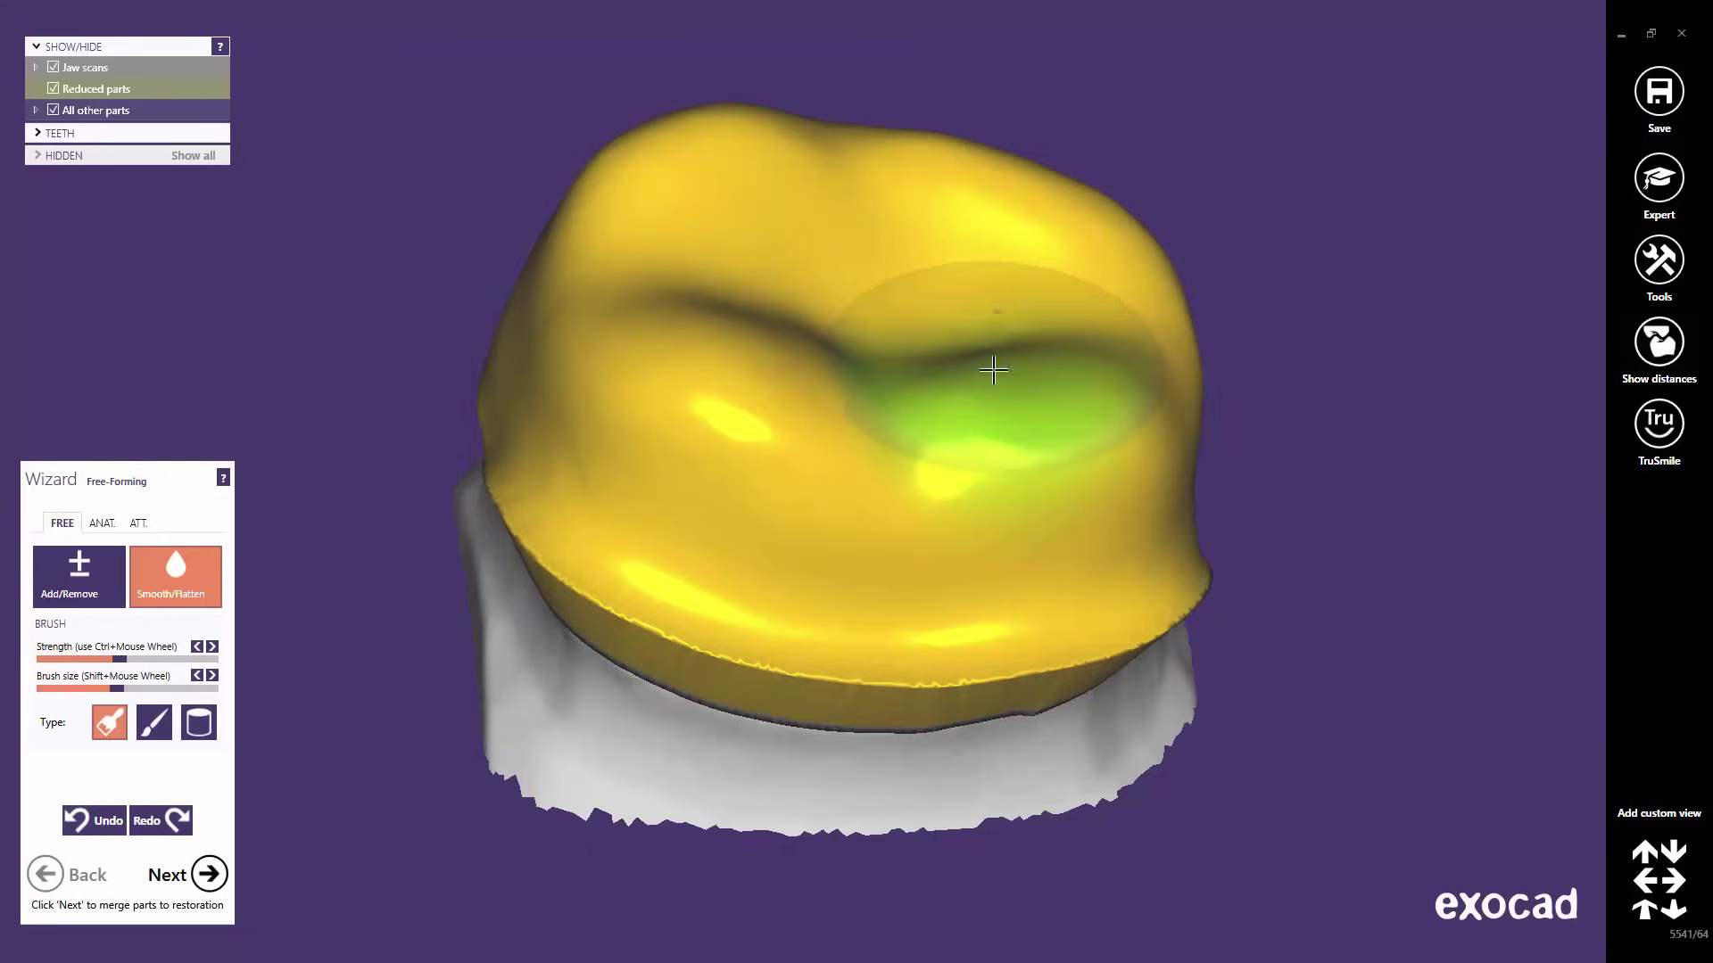
{"action": "right_click_drag", "start_coordinate": [987, 371], "coordinate": [573, 306]}
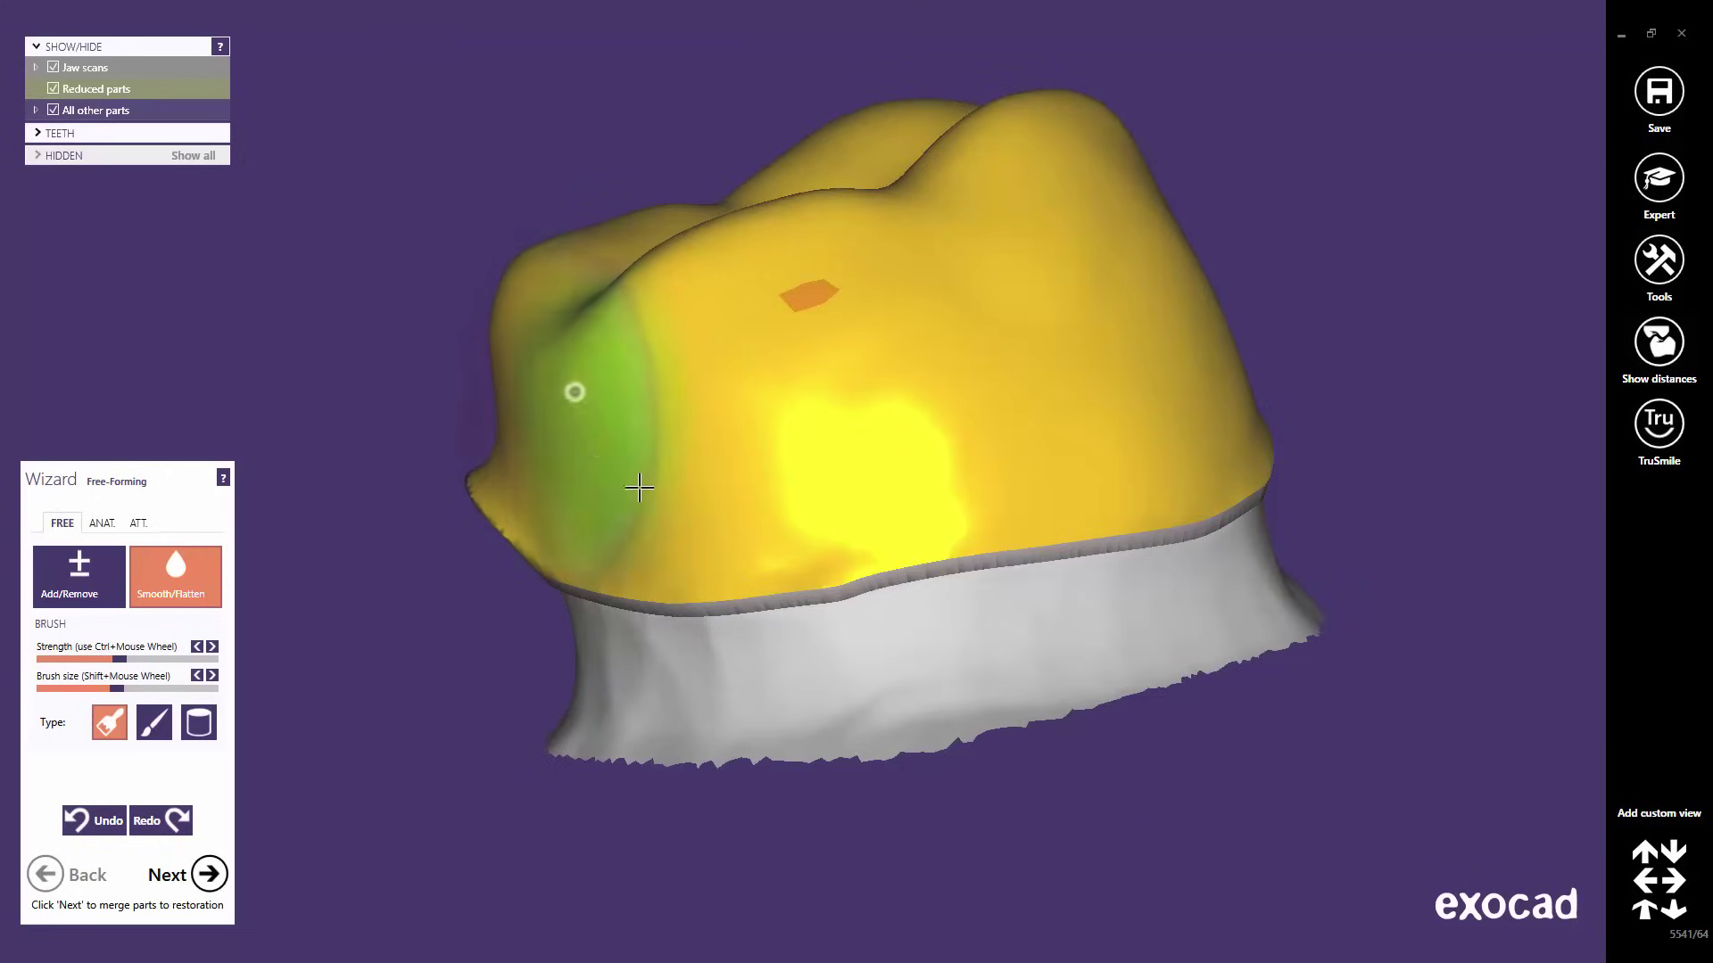
{"action": "right_click_drag", "start_coordinate": [1168, 427], "coordinate": [1082, 447]}
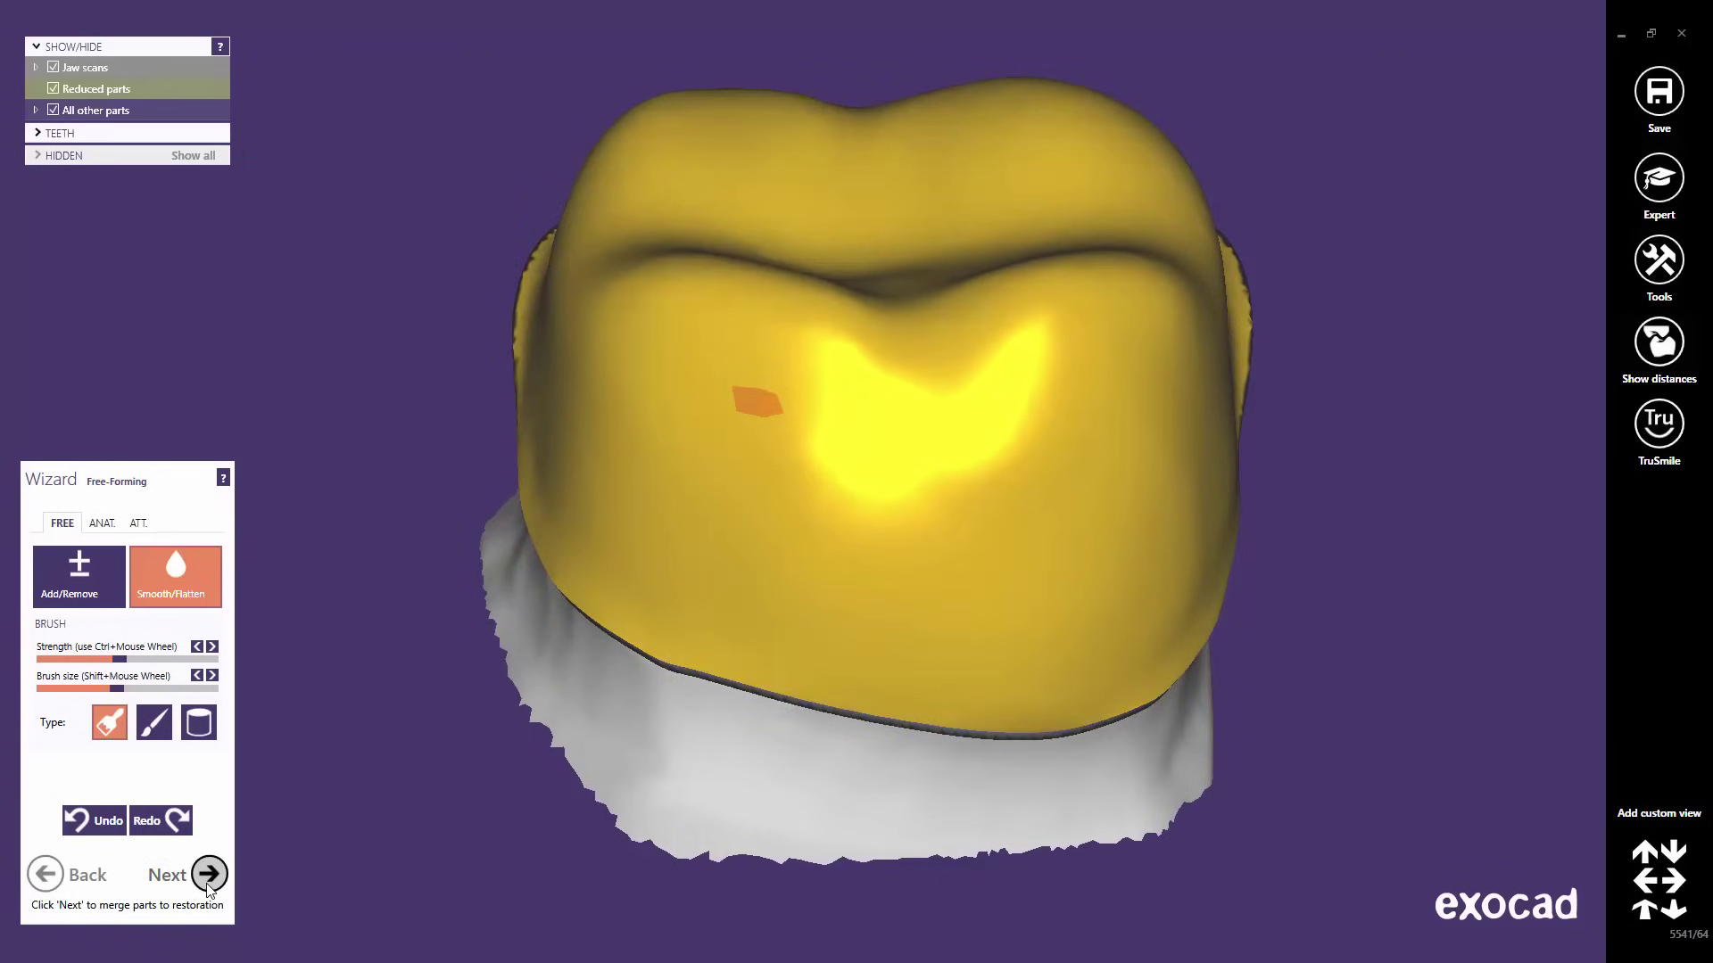
- Merge tooth 46's free-formed coping parts into the final restoration and inspect it obliquely
{"action": "left_click", "coordinate": [208, 875]}
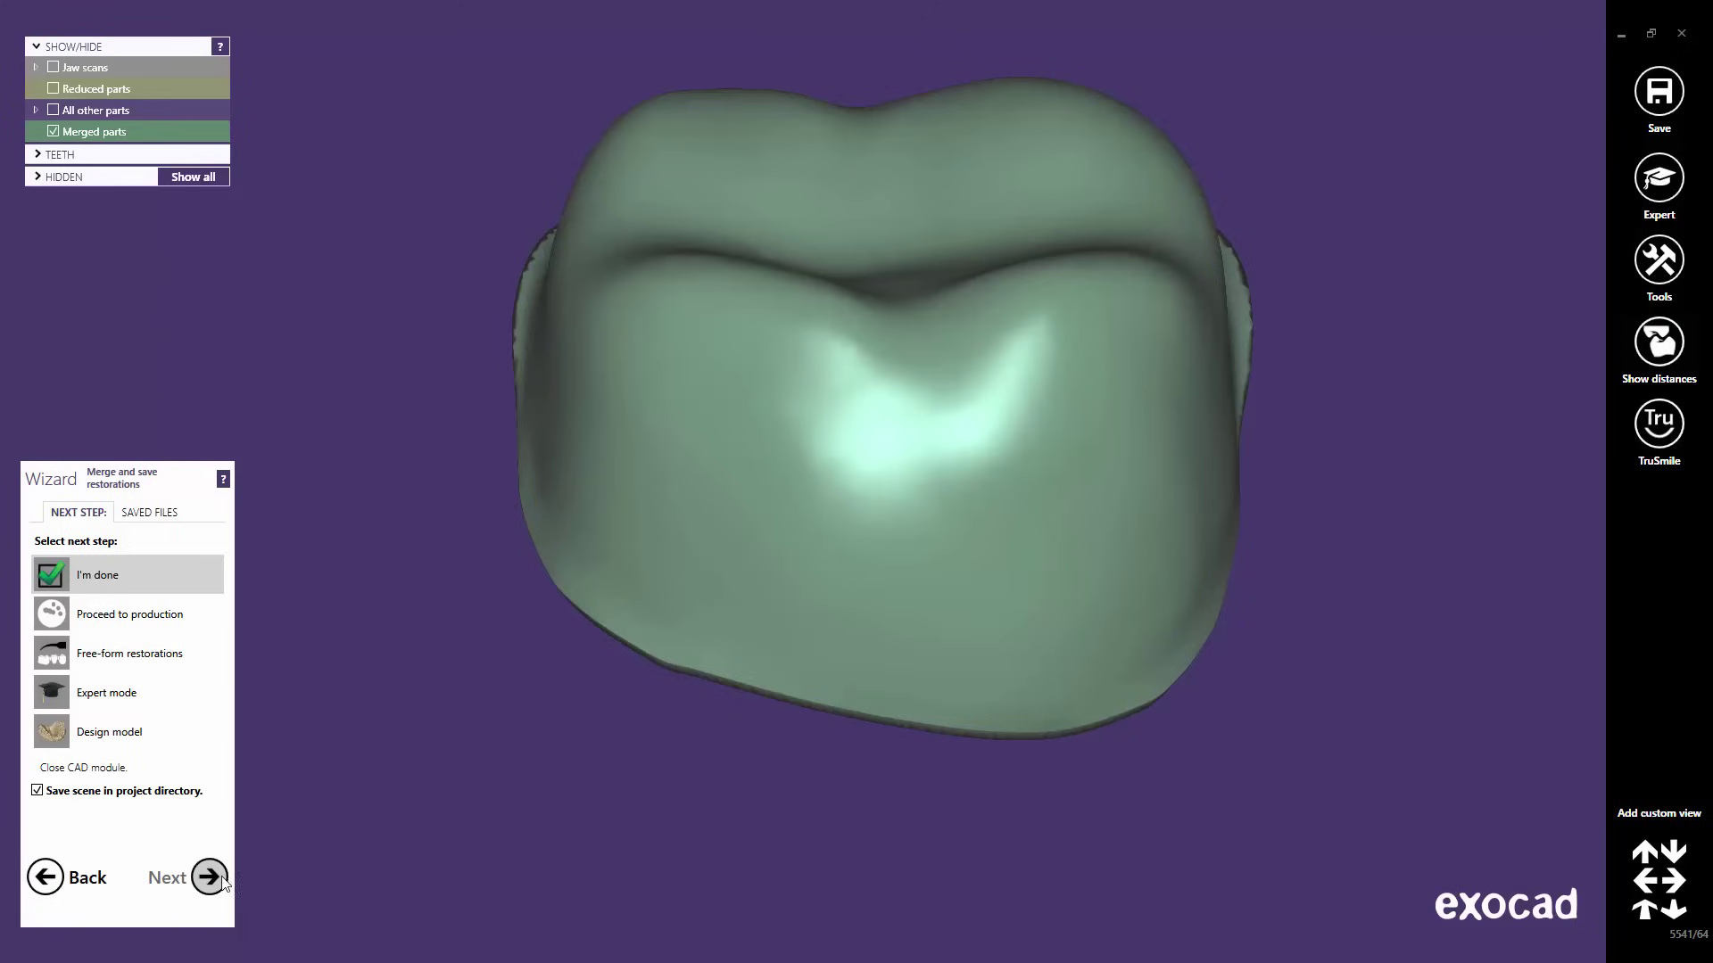
{"action": "right_click_drag", "start_coordinate": [918, 559], "coordinate": [913, 558]}
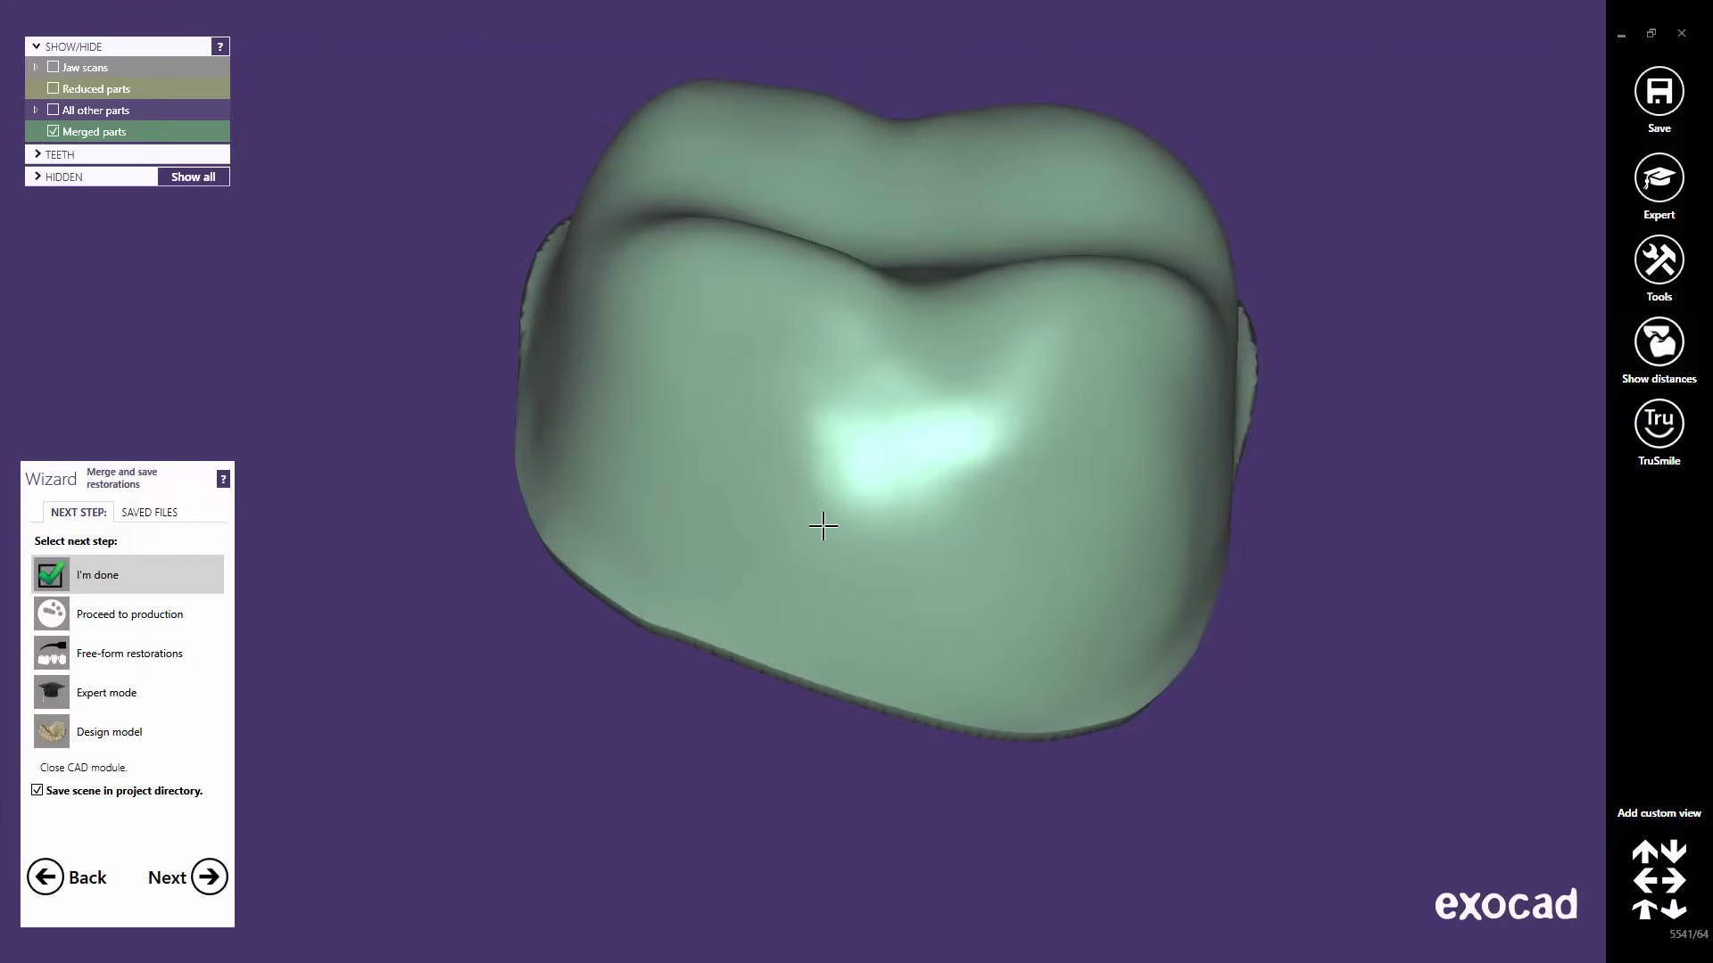